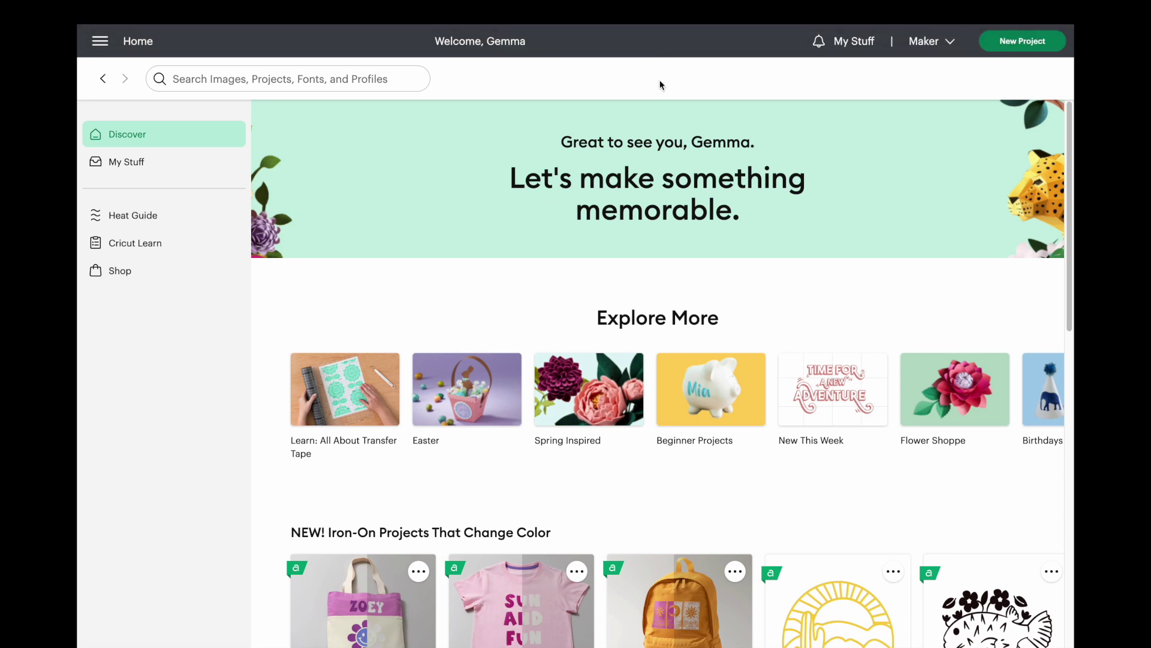
- Open the application settings
{"action": "left_click", "coordinate": [101, 44]}
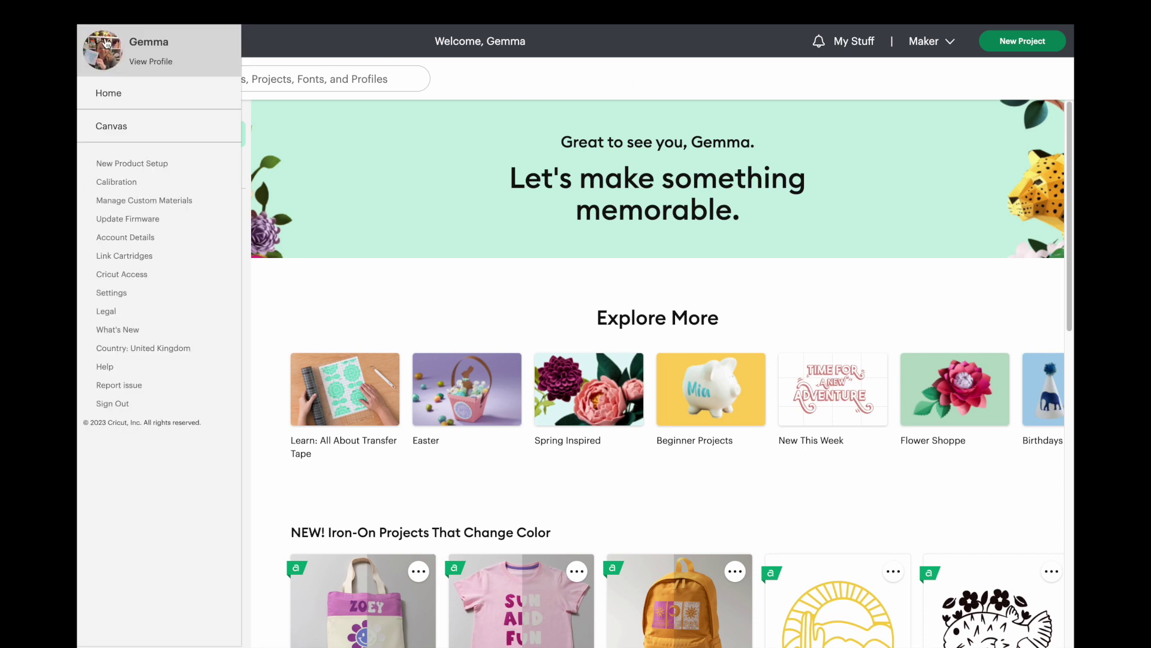
{"action": "left_click", "coordinate": [124, 293]}
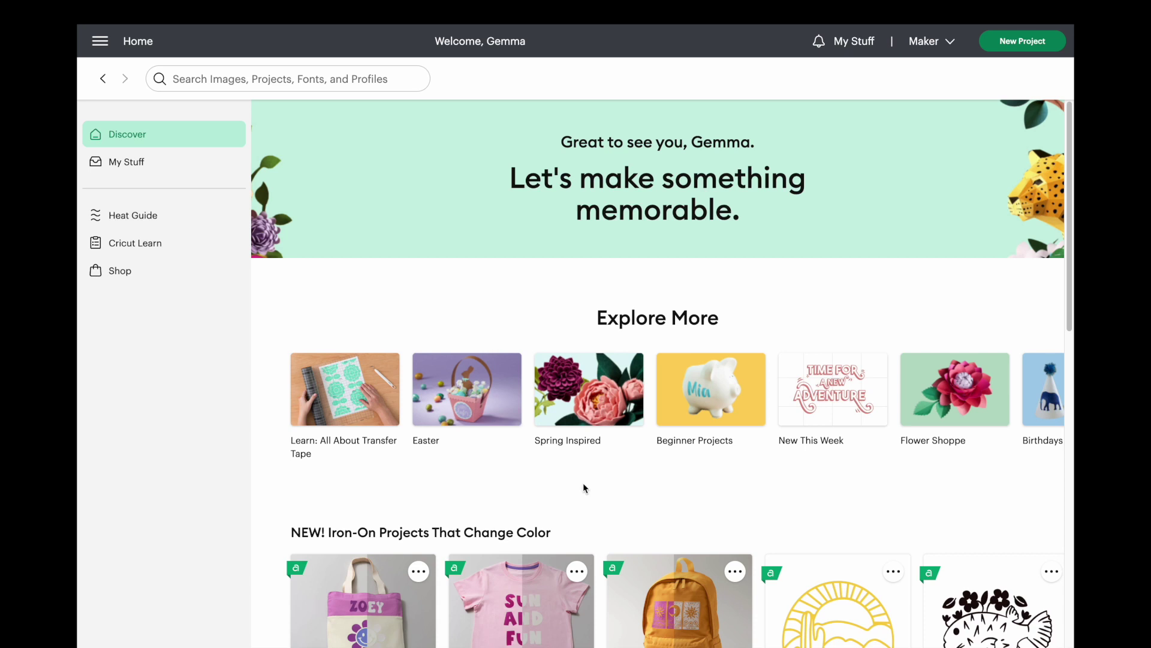
- Browse the Discover page from Explore More to Bunny Lovin' Favorites and view more projects in that row
{"action": "scroll", "coordinate": [591, 482], "scroll_direction": "down", "scroll_amount": 1}
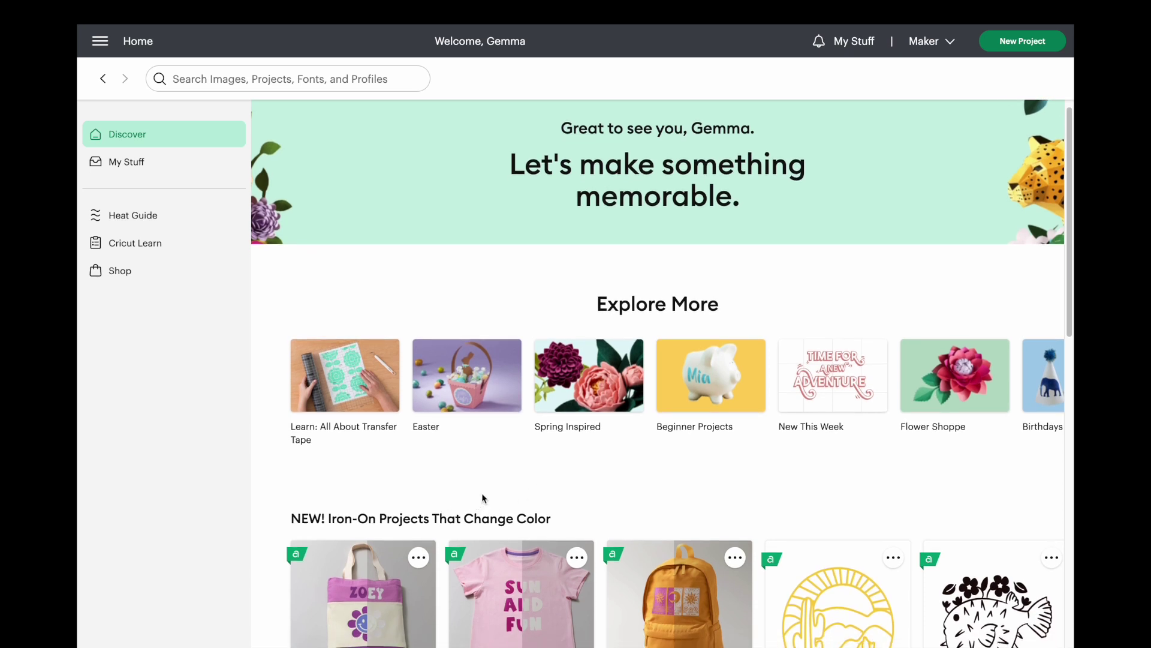
{"action": "scroll", "coordinate": [510, 493], "scroll_direction": "down", "scroll_amount": 2}
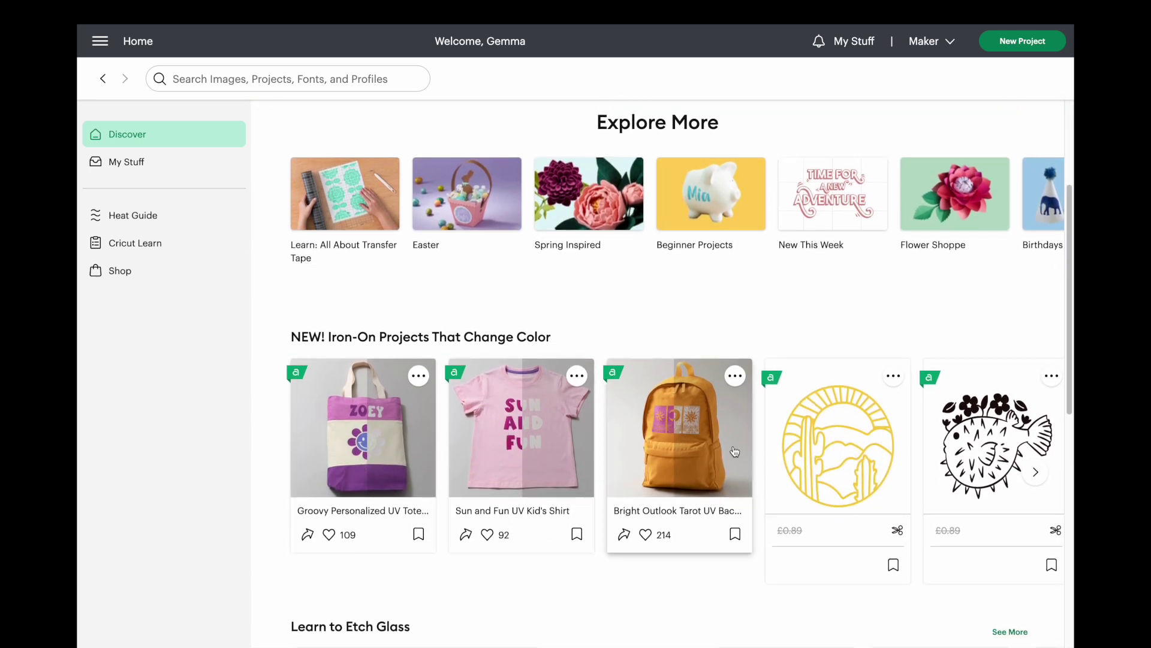
{"action": "scroll", "coordinate": [702, 480], "scroll_direction": "down", "scroll_amount": 5}
{"action": "scroll", "coordinate": [678, 482], "scroll_direction": "down", "scroll_amount": 2}
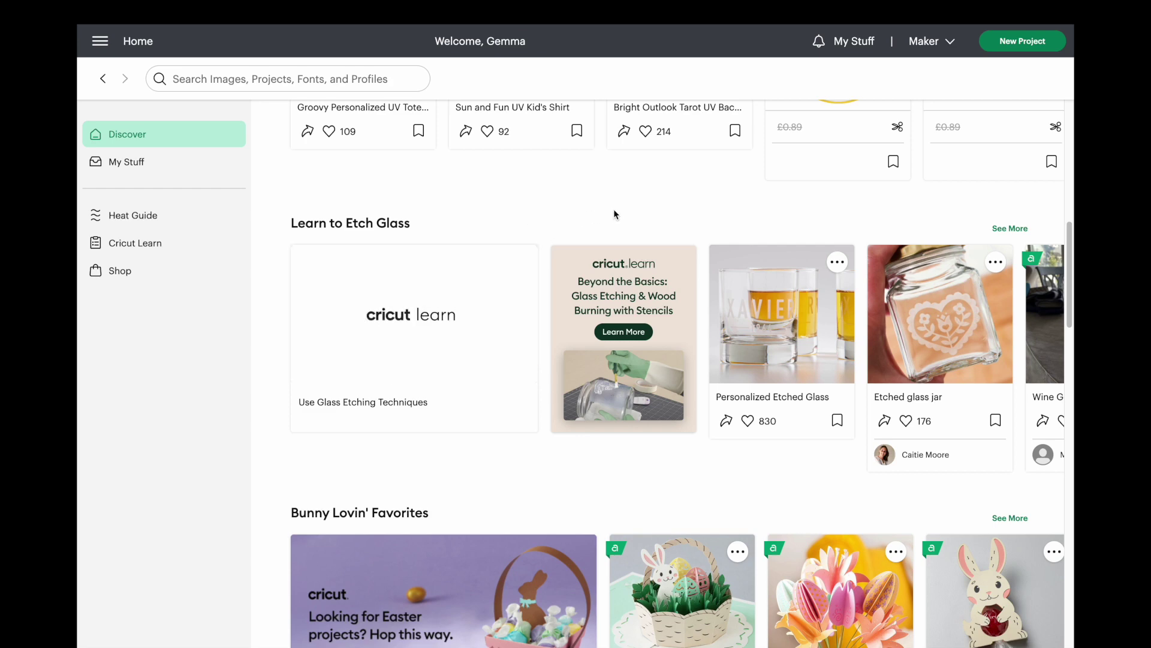
{"action": "scroll", "coordinate": [647, 326], "scroll_direction": "down", "scroll_amount": 5}
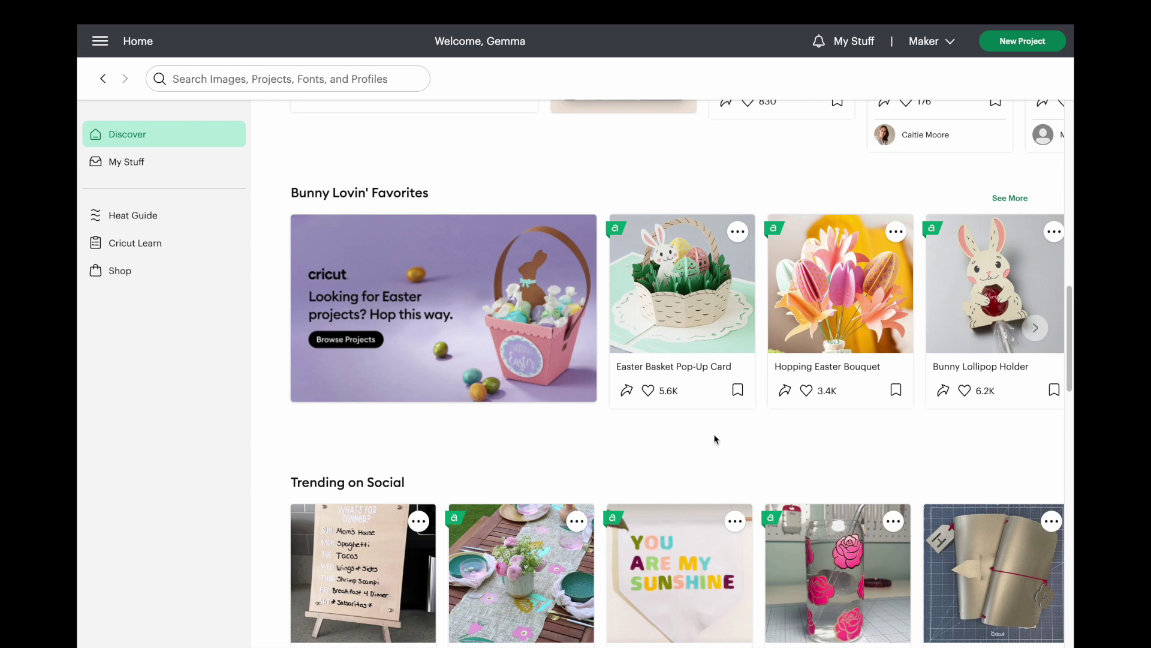
{"action": "left_click", "coordinate": [1036, 328]}
{"action": "left_click", "coordinate": [1036, 329]}
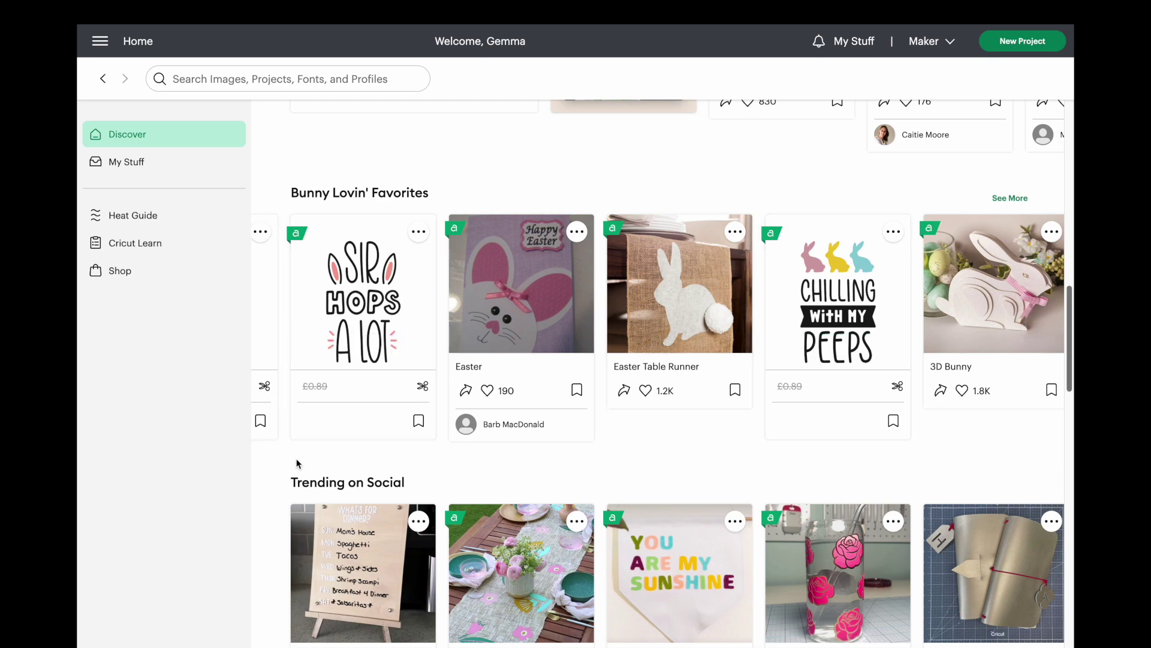
- Examine the Discover page's community projects, featured images and new content down to the Easter Egg Holders section
{"action": "scroll", "coordinate": [297, 463], "scroll_direction": "down", "scroll_amount": 10}
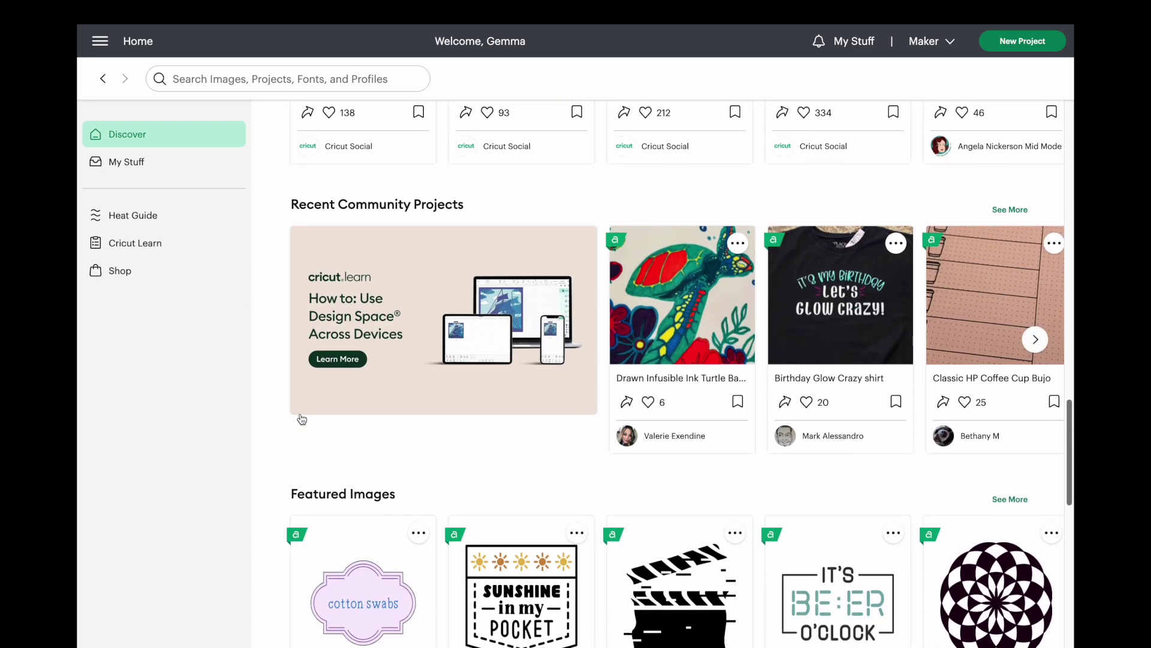
{"action": "scroll", "coordinate": [302, 419], "scroll_direction": "down", "scroll_amount": 4}
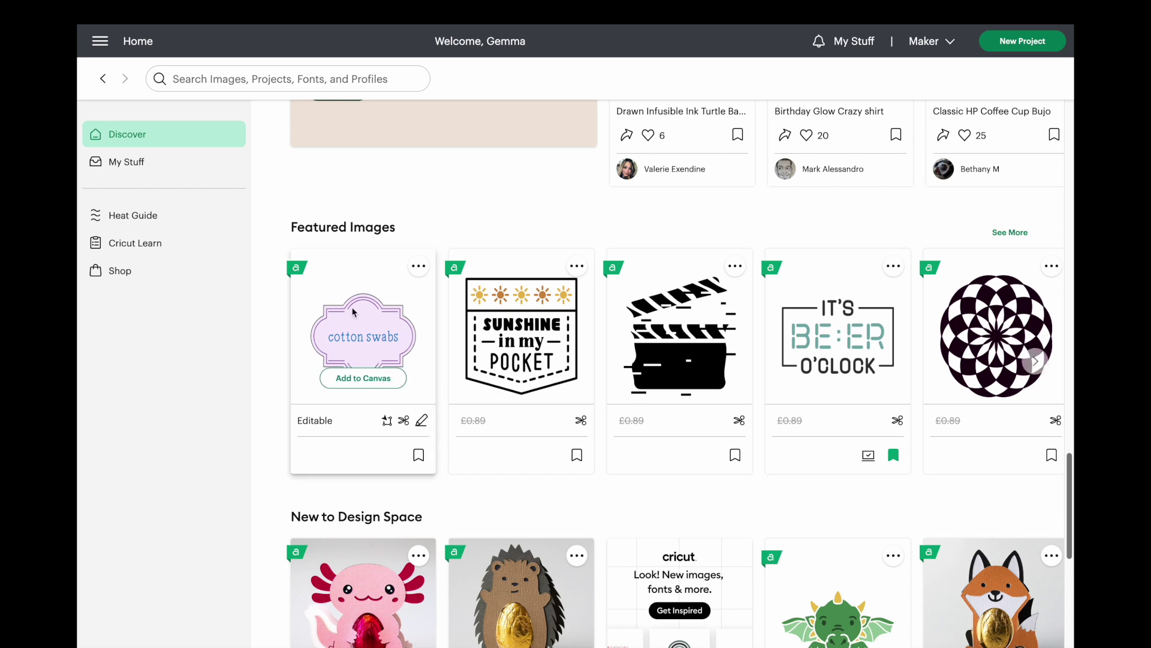
{"action": "scroll", "coordinate": [755, 431], "scroll_direction": "down", "scroll_amount": 3}
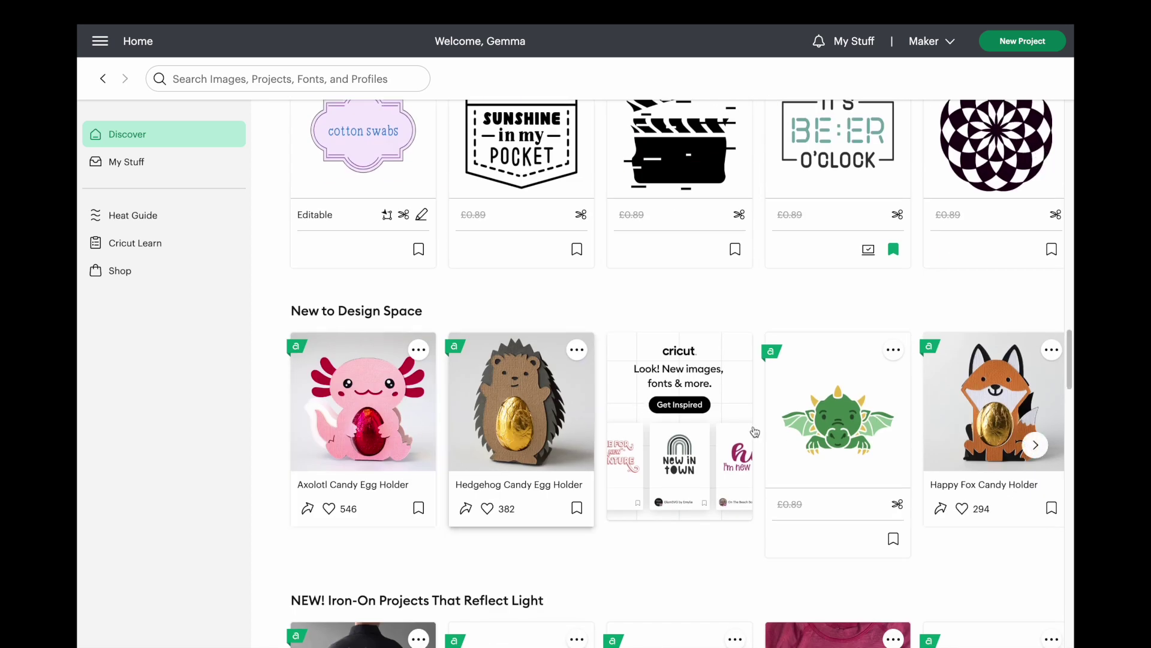
{"action": "scroll", "coordinate": [579, 488], "scroll_direction": "down", "scroll_amount": 8}
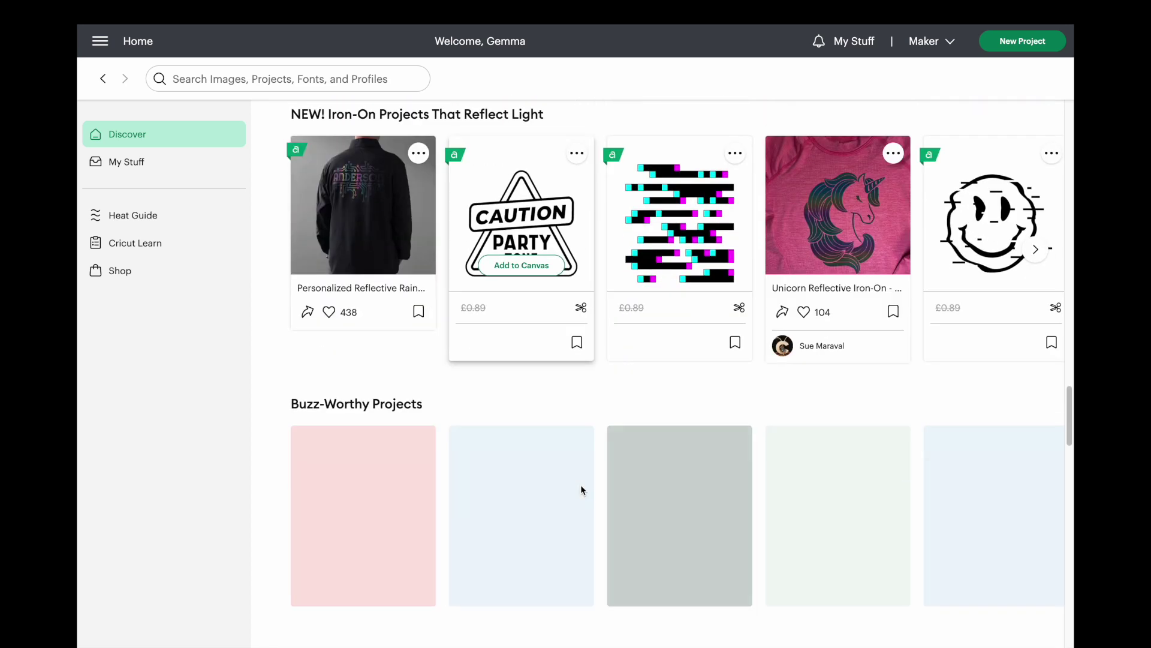
{"action": "scroll", "coordinate": [581, 485], "scroll_direction": "down", "scroll_amount": 10}
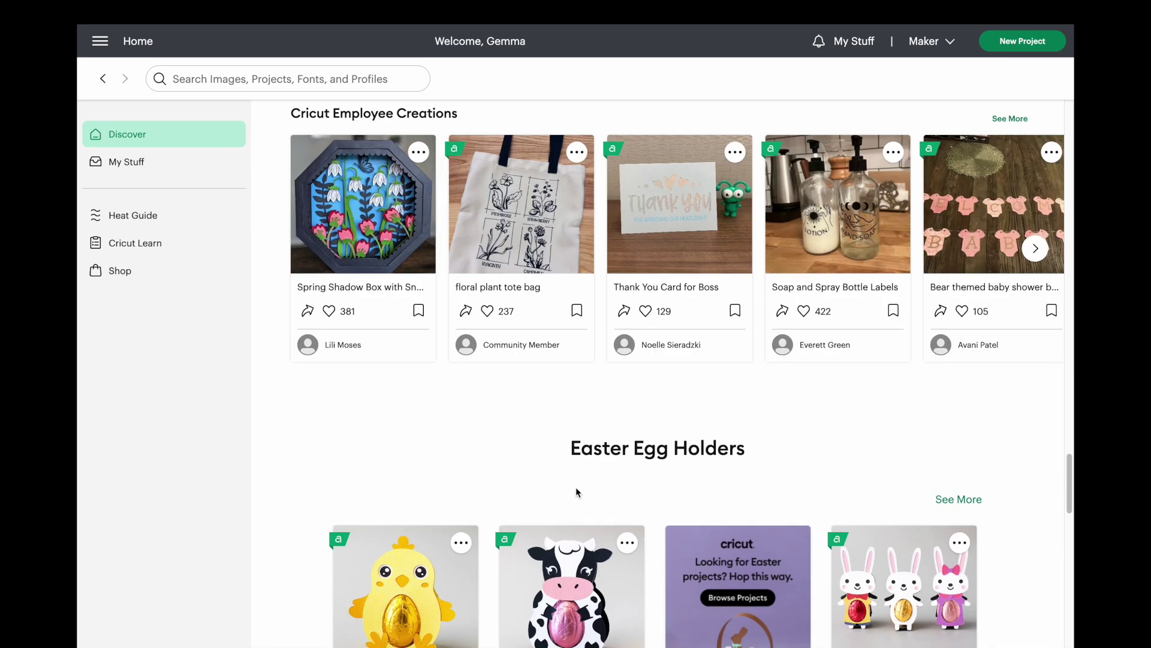
{"action": "scroll", "coordinate": [578, 491], "scroll_direction": "down", "scroll_amount": 6}
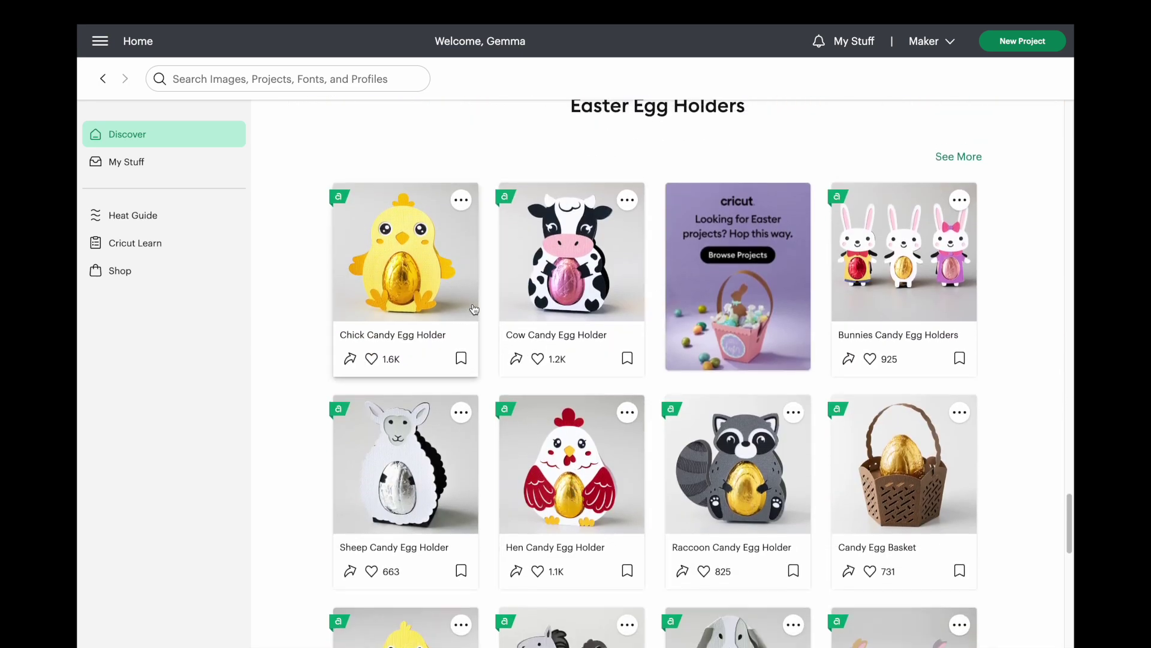
- Look through the Easter Egg Holders projects and the neighbouring Cricut Employee Creations and Contributing Artists sections
{"action": "scroll", "coordinate": [474, 309], "scroll_direction": "up", "scroll_amount": 3}
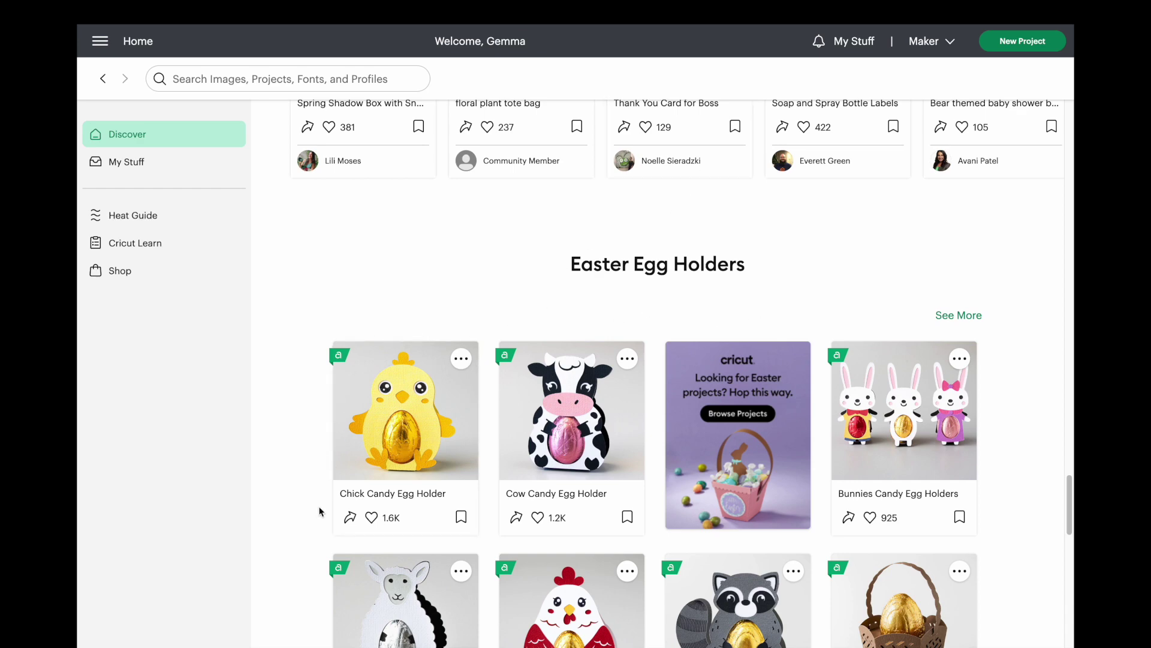
{"action": "scroll", "coordinate": [320, 505], "scroll_direction": "down", "scroll_amount": 3}
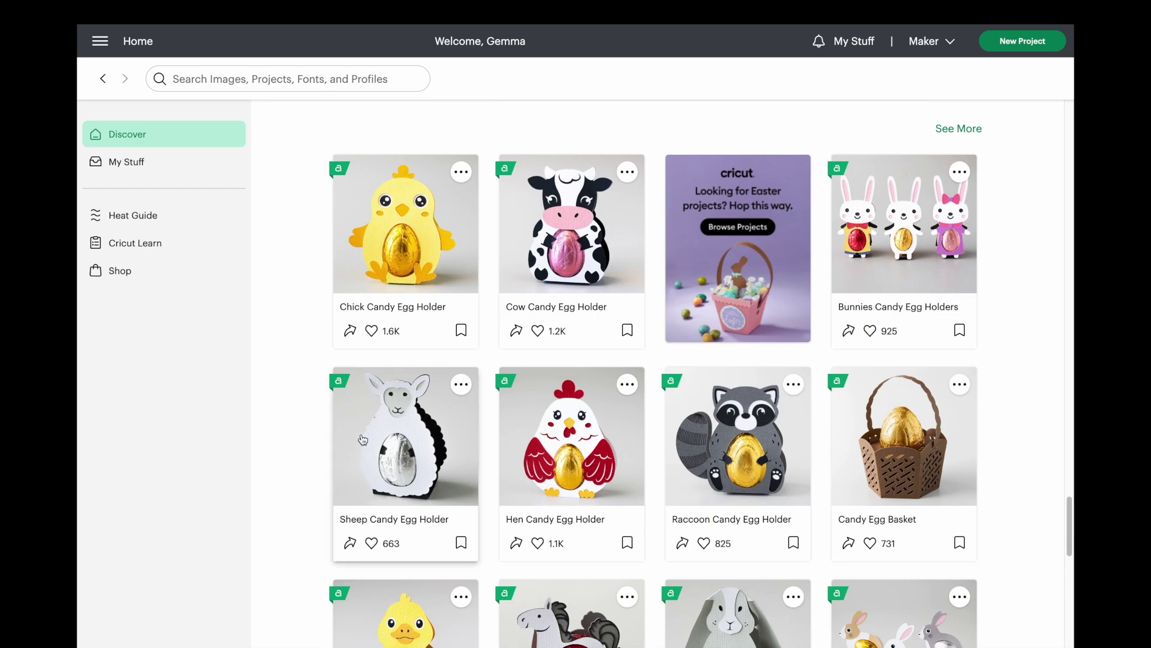
{"action": "scroll", "coordinate": [279, 456], "scroll_direction": "down", "scroll_amount": 3}
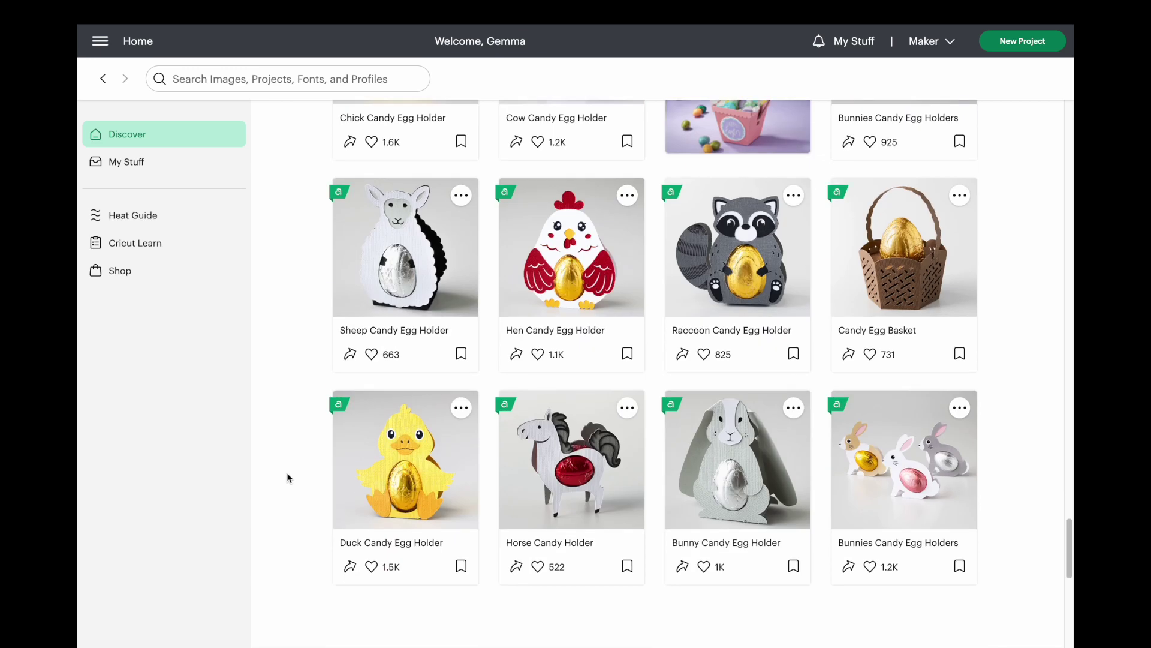
{"action": "scroll", "coordinate": [288, 477], "scroll_direction": "down", "scroll_amount": 3}
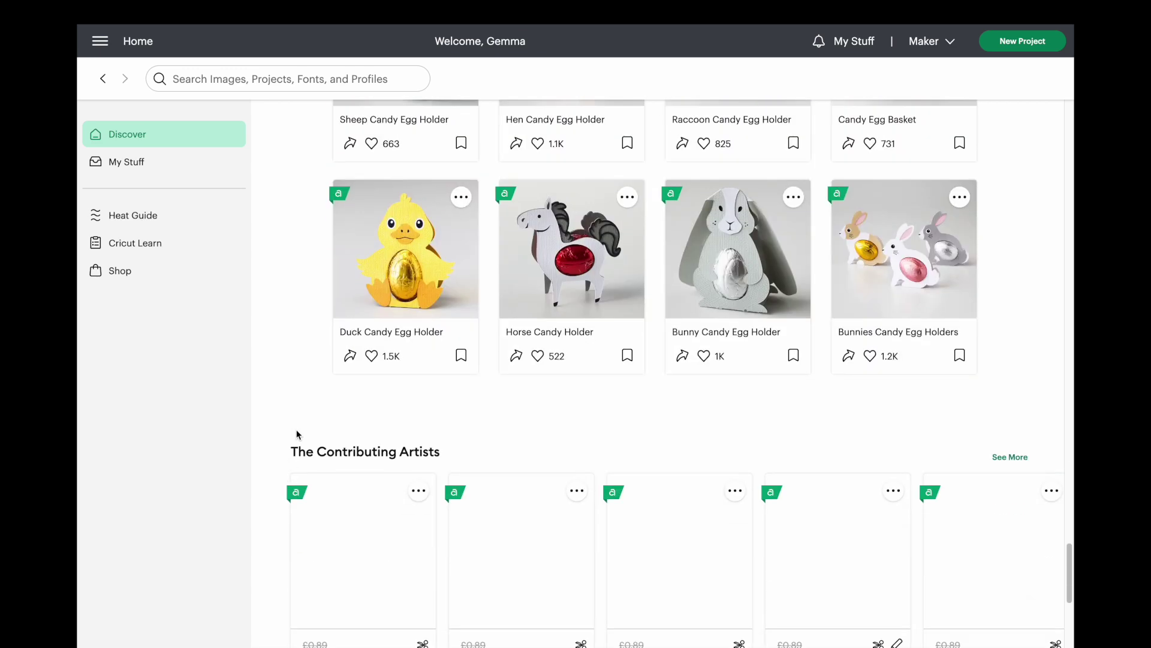
{"action": "scroll", "coordinate": [304, 404], "scroll_direction": "down", "scroll_amount": 9}
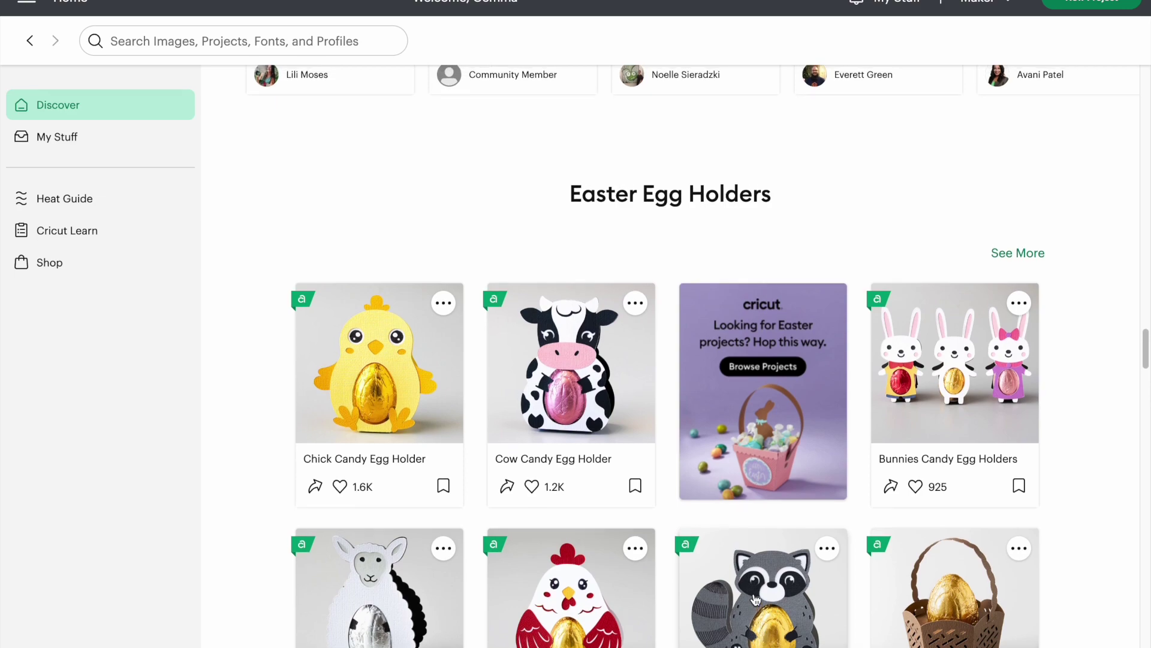
{"action": "scroll", "coordinate": [757, 594], "scroll_direction": "up", "scroll_amount": 8}
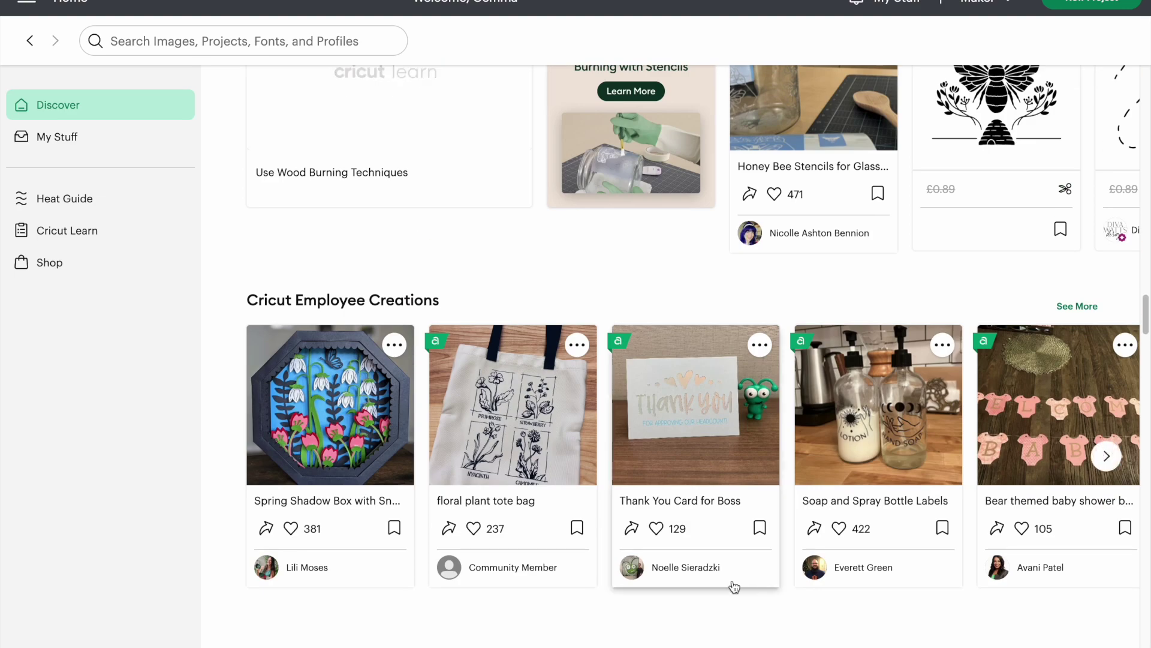
{"action": "scroll", "coordinate": [733, 585], "scroll_direction": "down", "scroll_amount": 8}
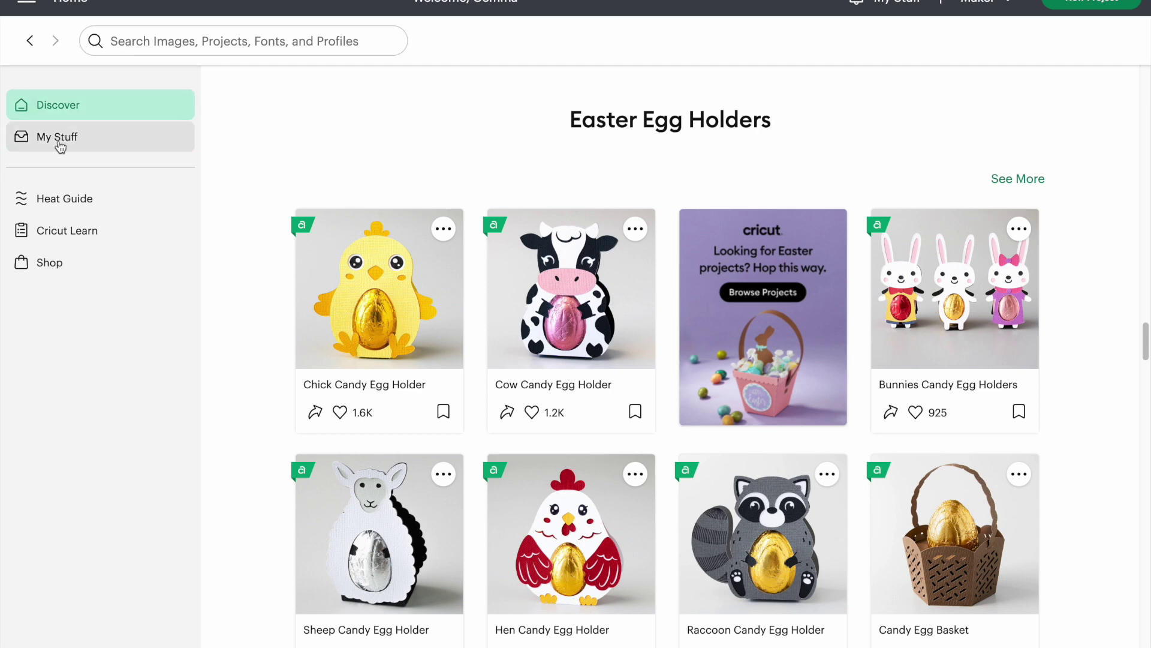
- View the saved projects and collections in My Stuff, and return to the home page
{"action": "left_click", "coordinate": [60, 142]}
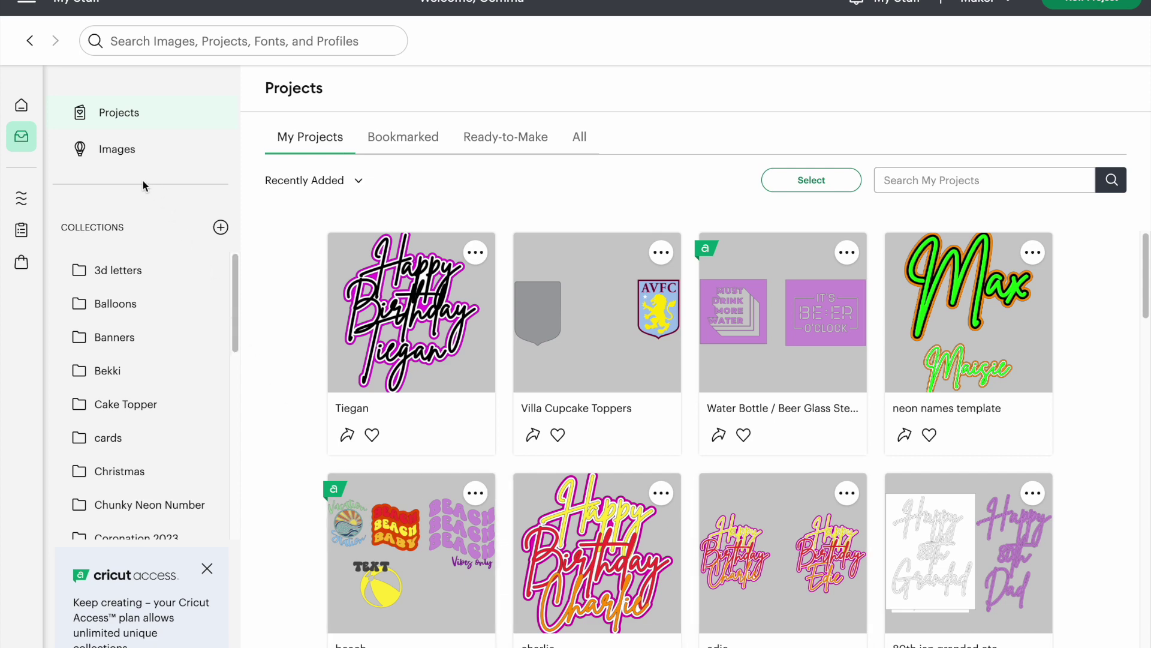
{"action": "left_click", "coordinate": [30, 41]}
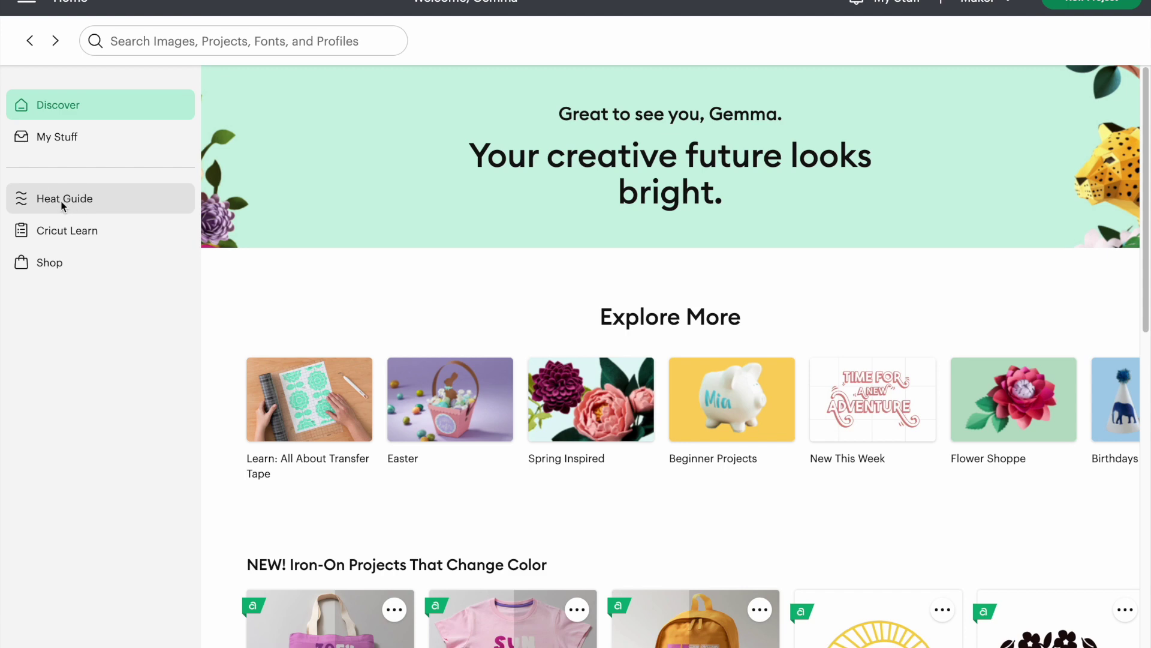
- Open the online Heat Guide and select Express Iron-On, Corkboard and Cricut Pressing Mat for the EasyPress 2
{"action": "left_click", "coordinate": [62, 203]}
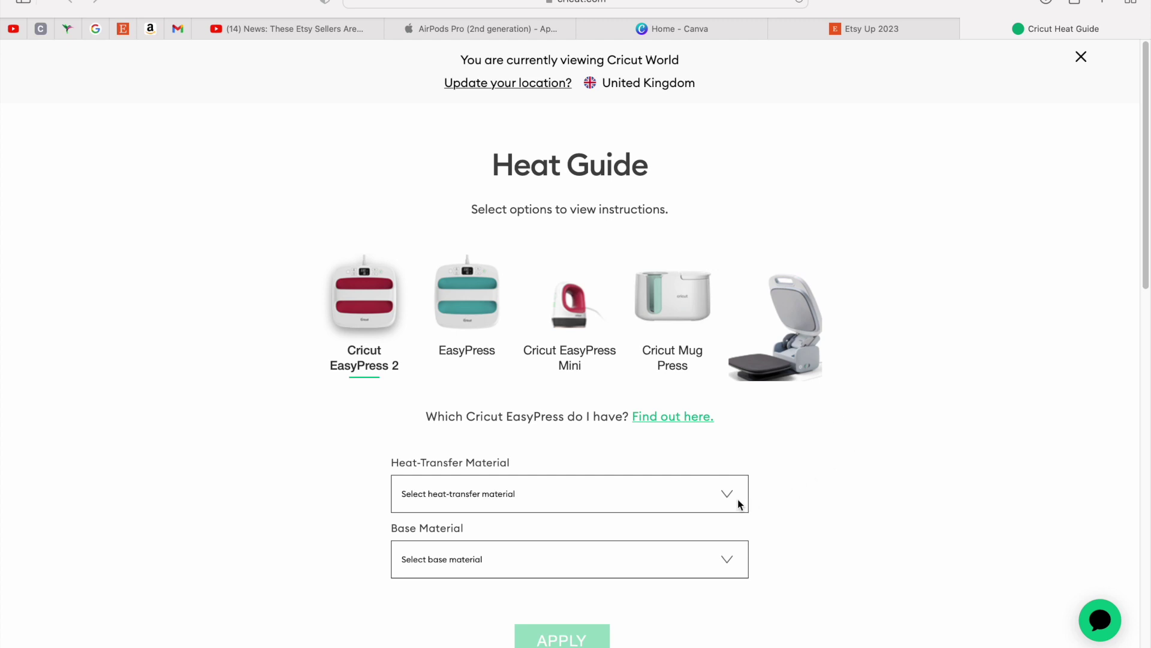
{"action": "left_click", "coordinate": [720, 494]}
{"action": "left_click", "coordinate": [695, 543]}
{"action": "left_click", "coordinate": [714, 561]}
{"action": "left_click", "coordinate": [659, 607]}
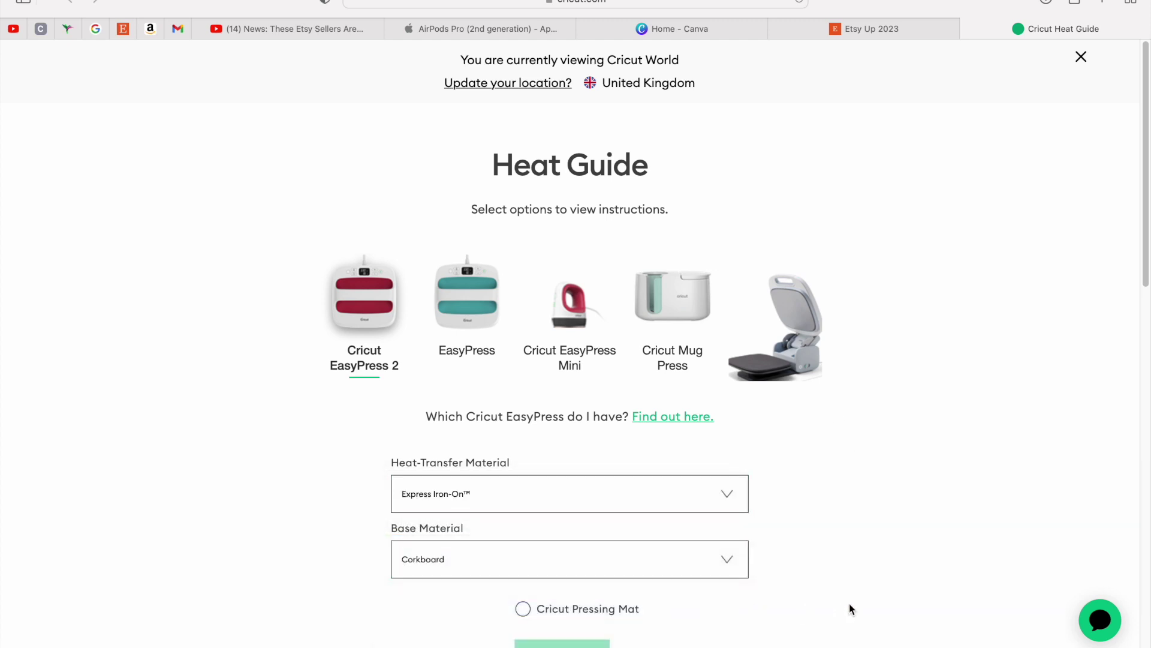
{"action": "left_click", "coordinate": [523, 609]}
- Review the recommended pressing instructions with temperatures in °C, and switch back to Cricut Design Space
{"action": "scroll", "coordinate": [904, 571], "scroll_direction": "down", "scroll_amount": 10}
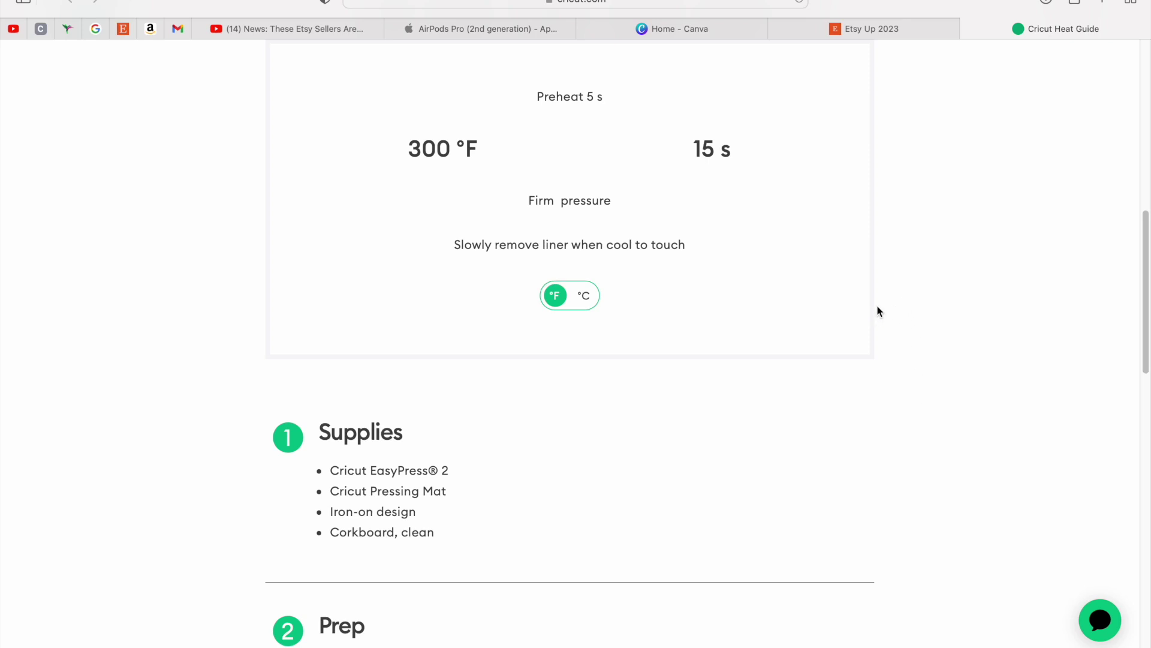
{"action": "scroll", "coordinate": [756, 380], "scroll_direction": "up", "scroll_amount": 3}
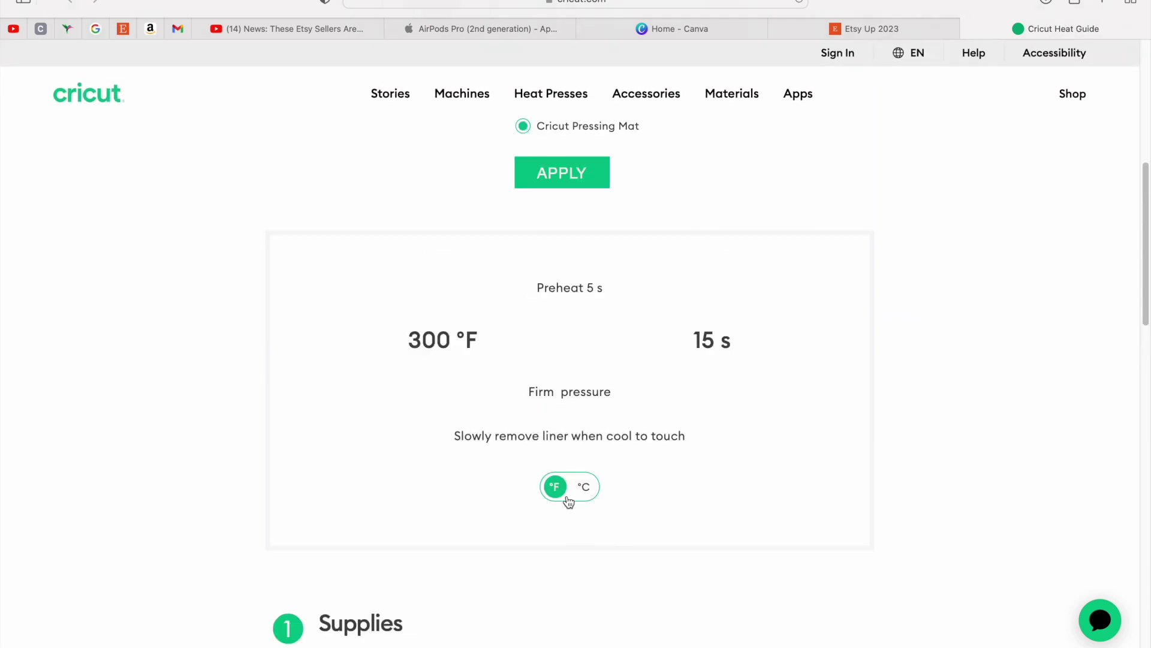
{"action": "left_click", "coordinate": [583, 486]}
{"action": "key", "text": "super+Tab"}
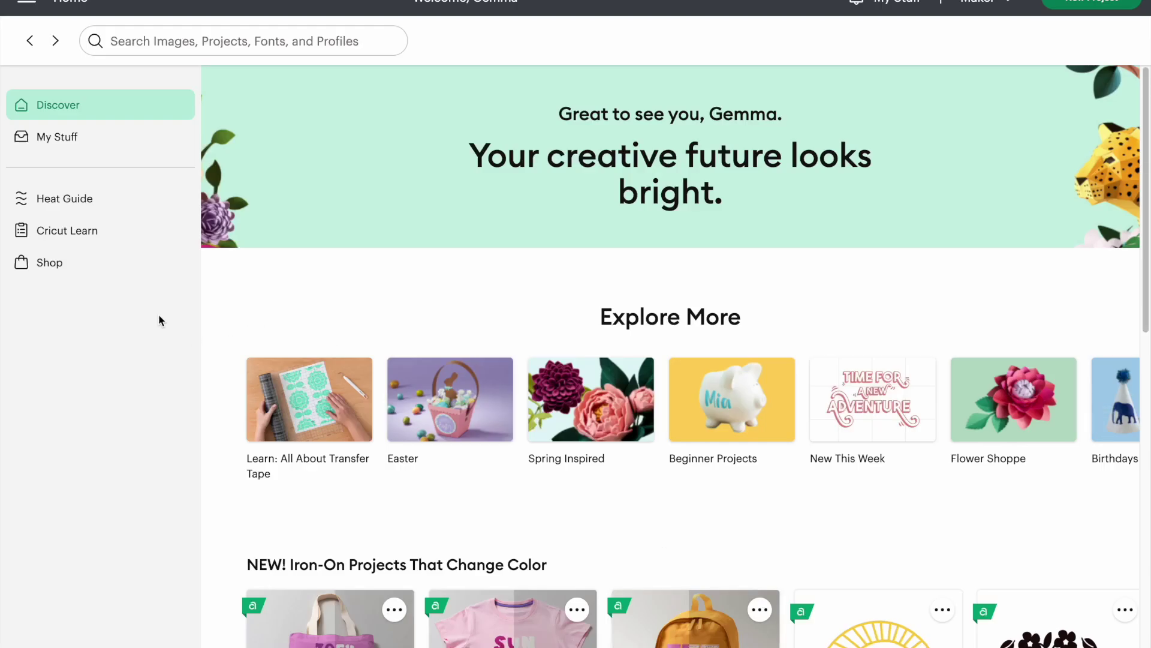
- View the Cricut Learn website and switch back to Cricut Design Space
{"action": "left_click", "coordinate": [62, 235]}
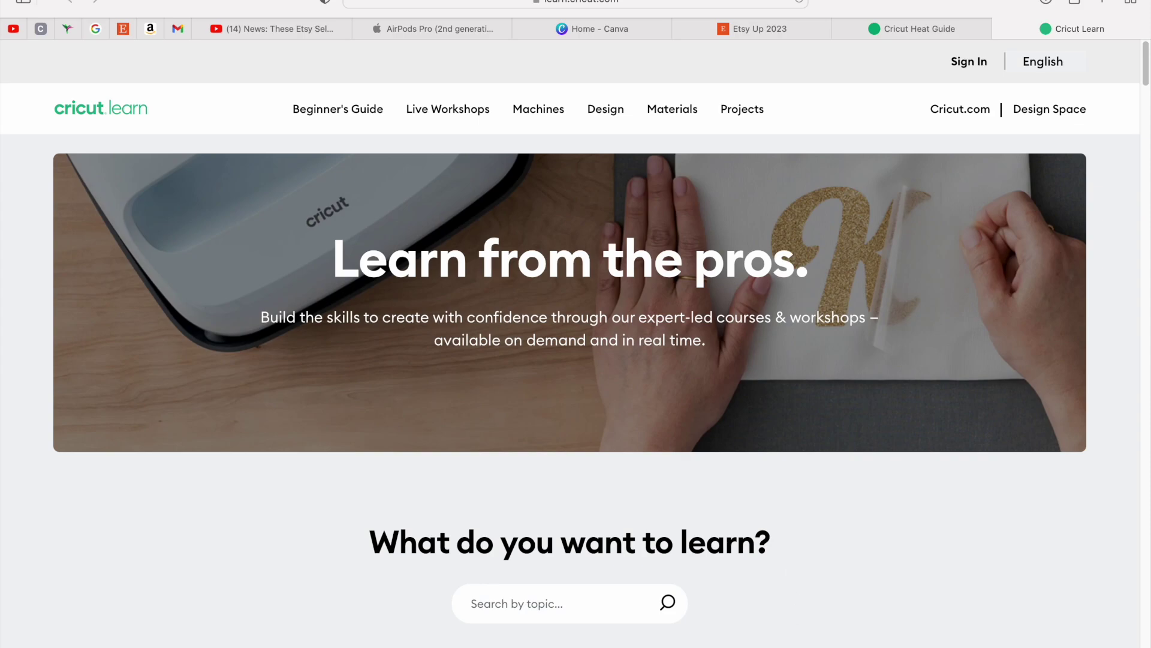
{"action": "key", "text": "super+Tab"}
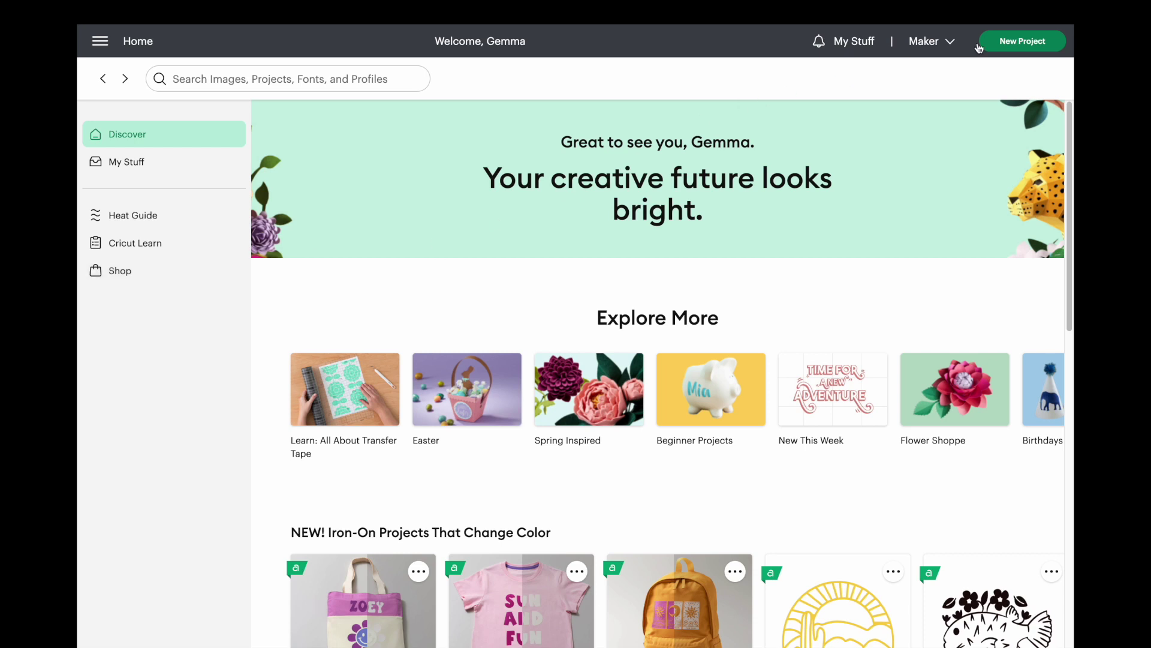
- Start a new project and place the text "BEACH" on the blank canvas
{"action": "left_click", "coordinate": [997, 42]}
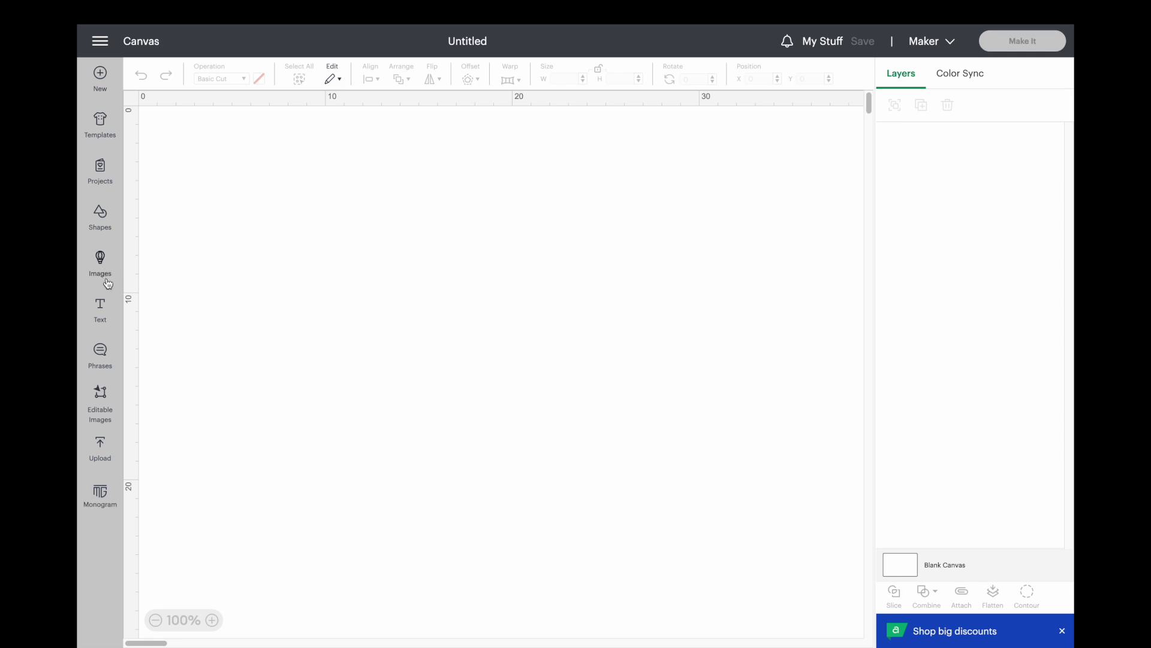
{"action": "left_click", "coordinate": [102, 309]}
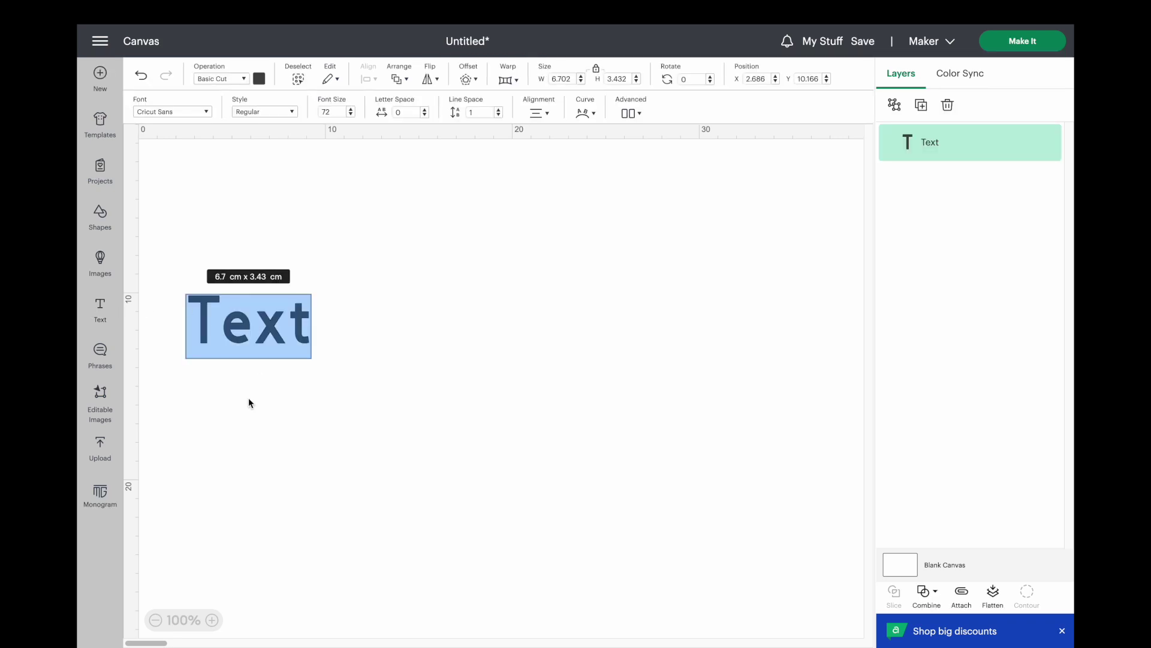
{"action": "type", "text": "Be"}
{"action": "key", "text": "BackSpace"}
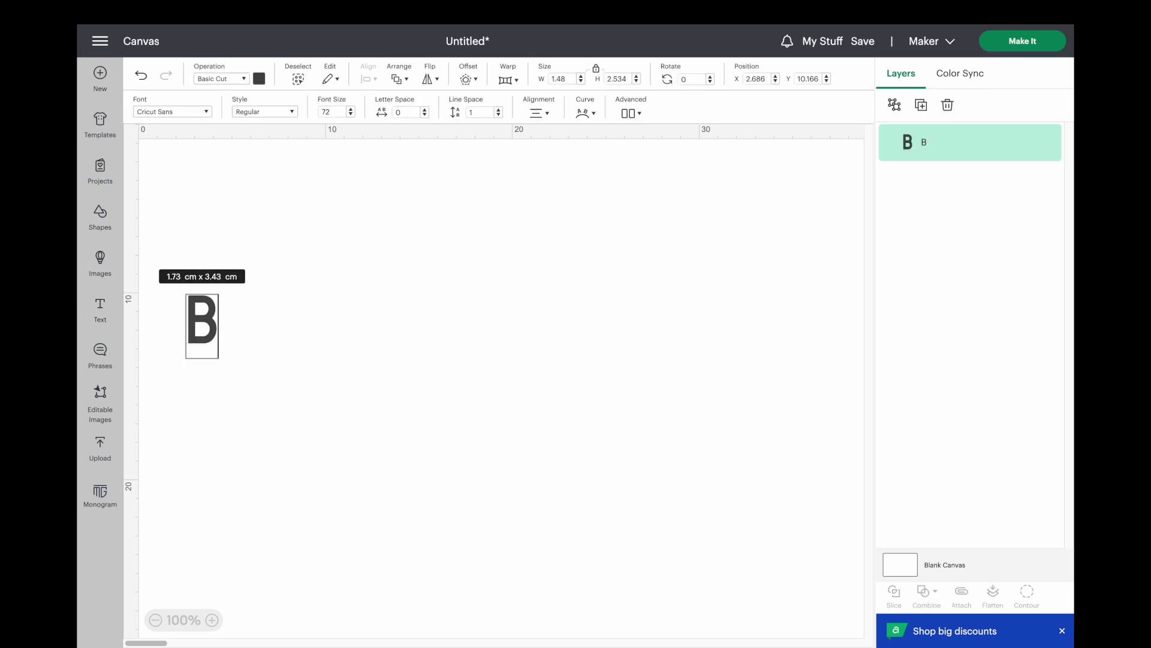
{"action": "type", "text": "EACH"}
{"action": "left_click", "coordinate": [167, 132]}
{"action": "left_click", "coordinate": [329, 316]}
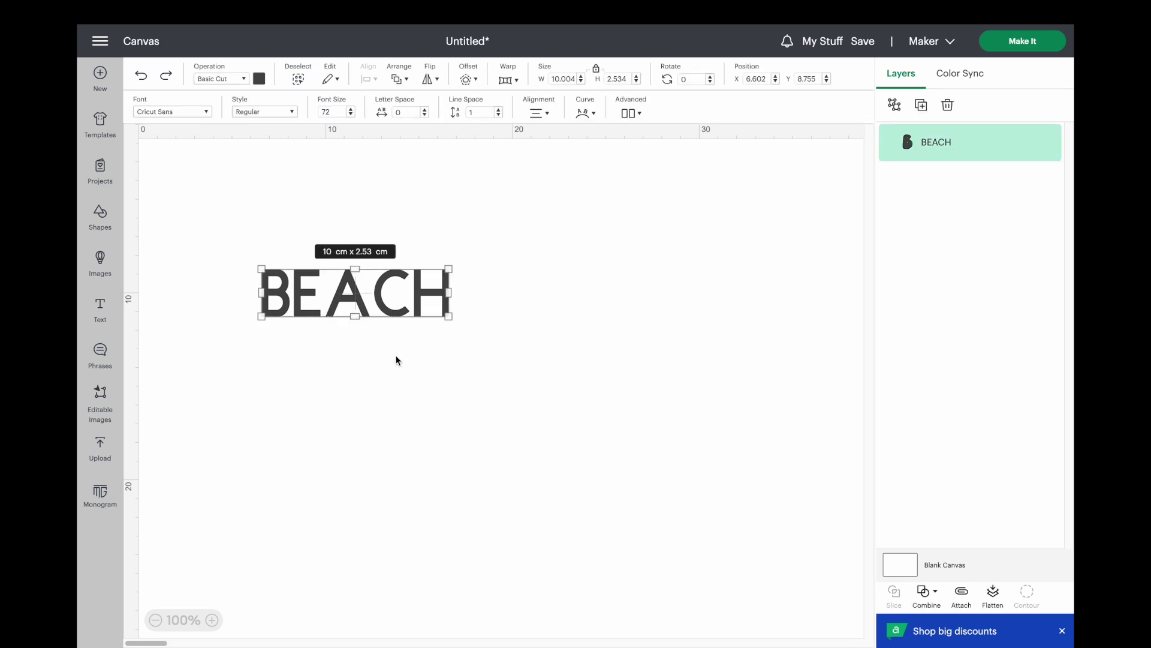
- Set the font of the BEACH text to BFC Retro Cookie
{"action": "left_click", "coordinate": [202, 113]}
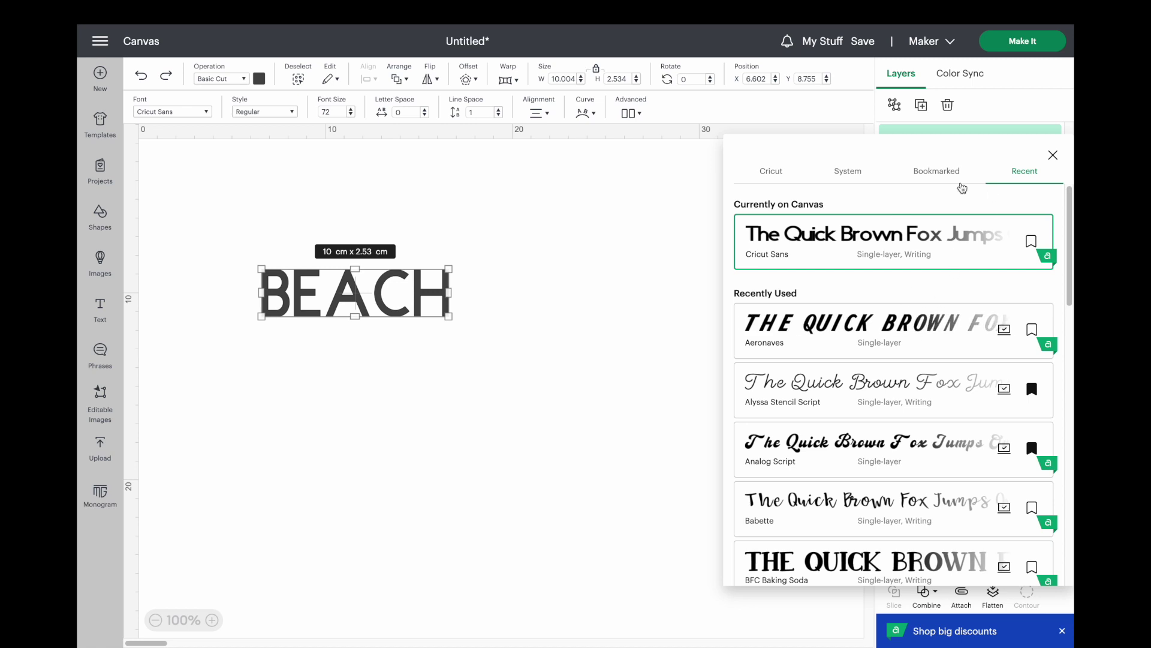
{"action": "scroll", "coordinate": [992, 362], "scroll_direction": "down", "scroll_amount": 3}
{"action": "scroll", "coordinate": [877, 440], "scroll_direction": "down", "scroll_amount": 7}
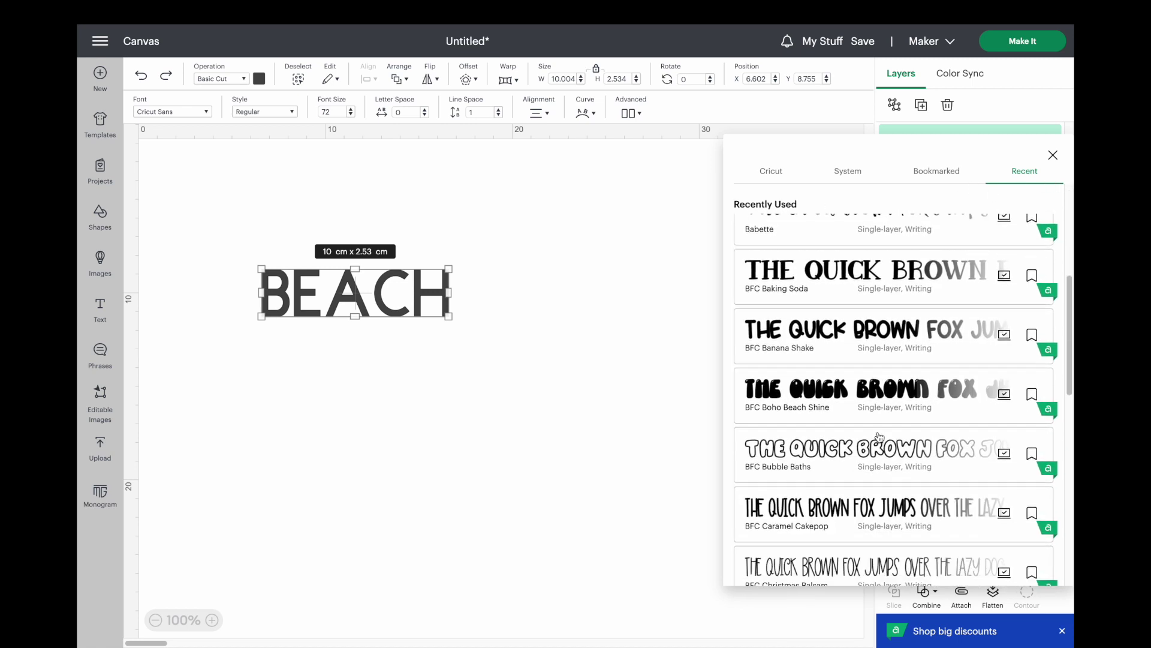
{"action": "scroll", "coordinate": [872, 470], "scroll_direction": "down", "scroll_amount": 1}
{"action": "left_click", "coordinate": [863, 456]}
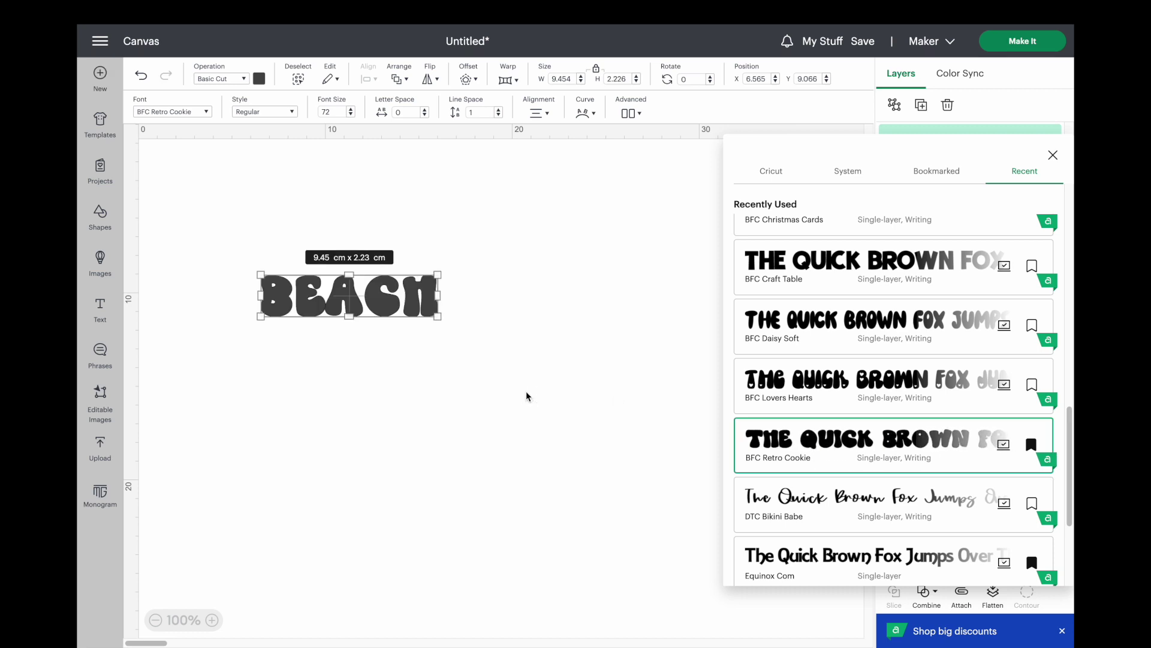
{"action": "left_click", "coordinate": [527, 392]}
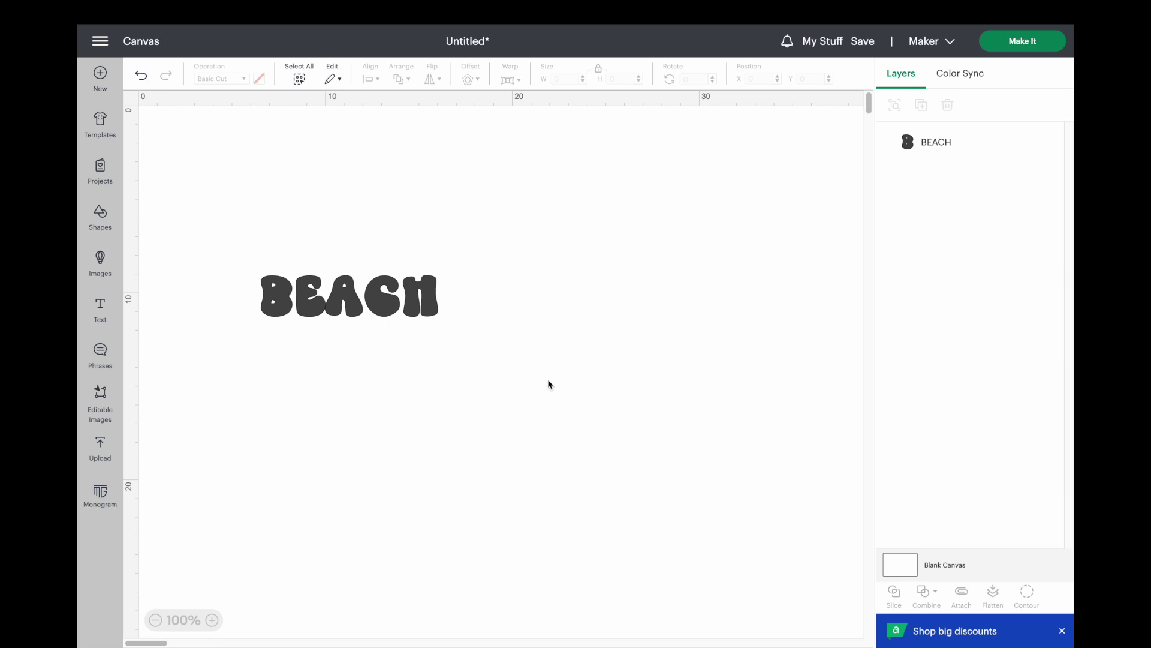
- Move the BEACH text slightly up and to the right on the canvas and apply the wavy warp shape 11
{"action": "left_click_drag", "start_coordinate": [359, 311], "coordinate": [397, 271]}
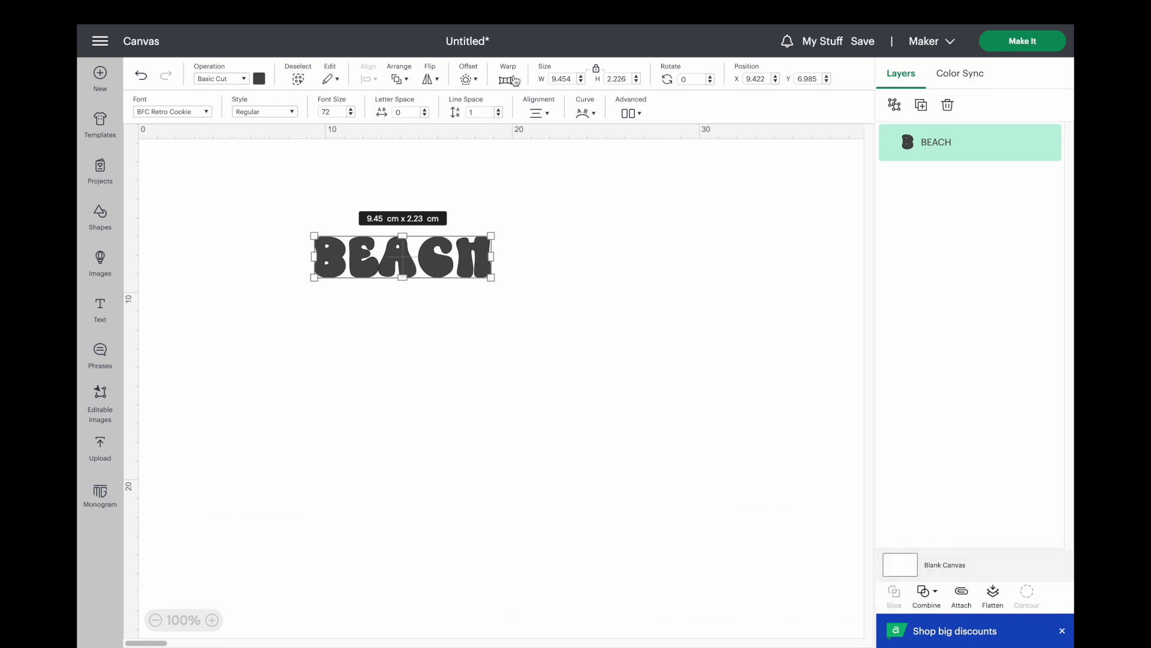
{"action": "left_click", "coordinate": [514, 81]}
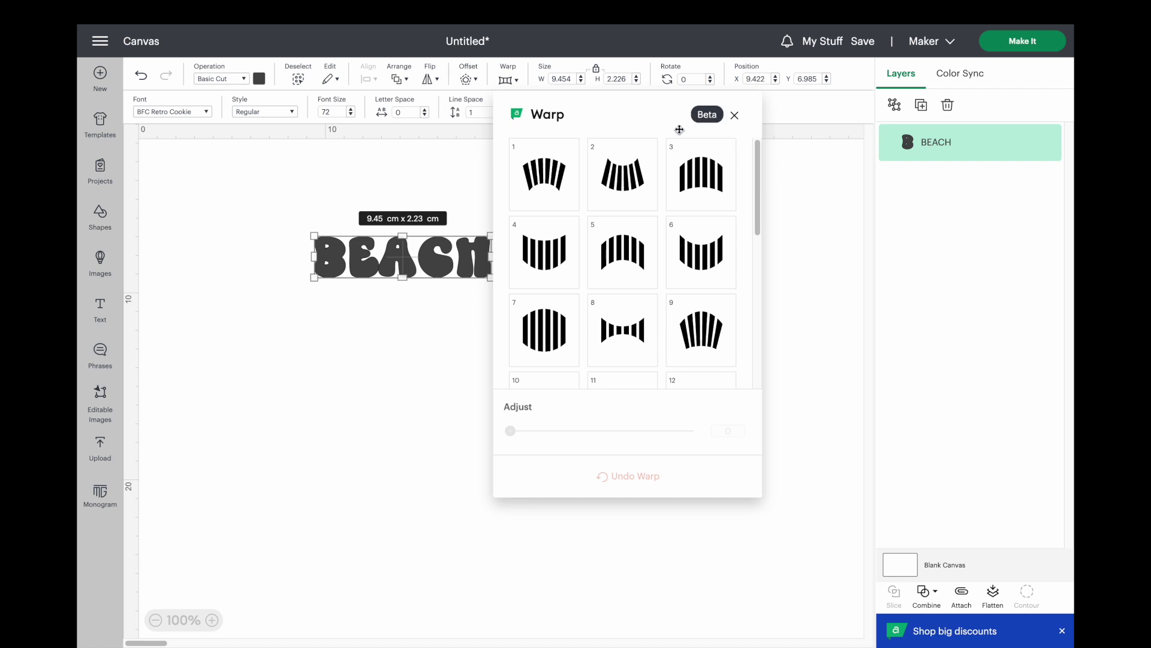
{"action": "scroll", "coordinate": [548, 244], "scroll_direction": "down", "scroll_amount": 5}
{"action": "scroll", "coordinate": [590, 212], "scroll_direction": "up", "scroll_amount": 5}
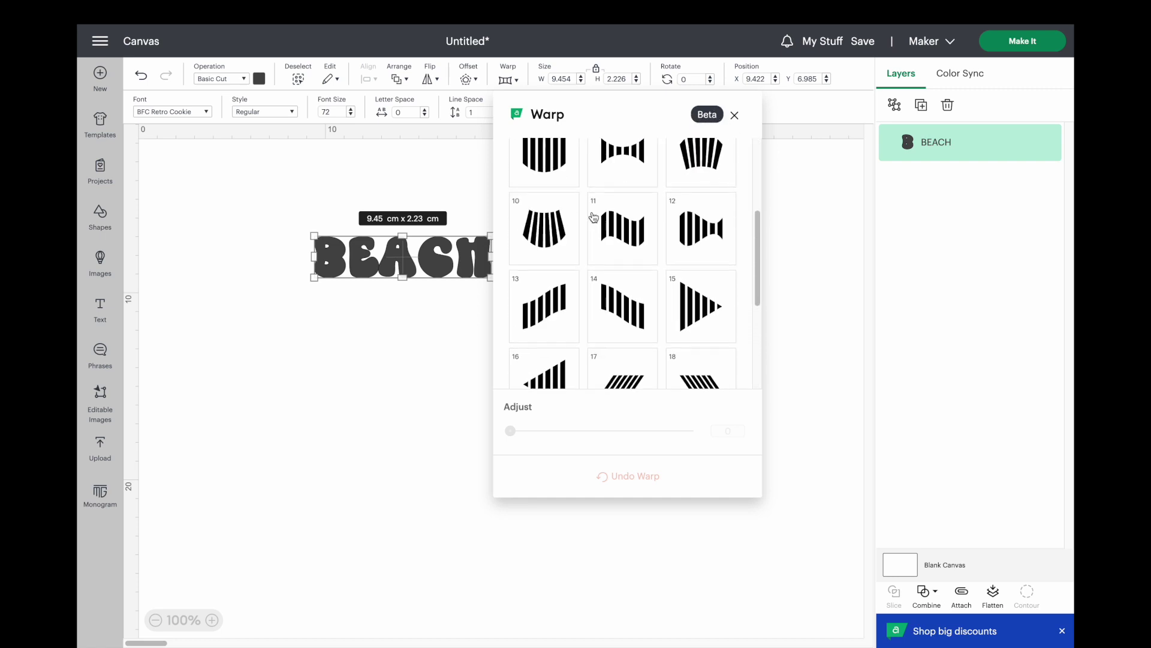
{"action": "scroll", "coordinate": [596, 198], "scroll_direction": "up", "scroll_amount": 1}
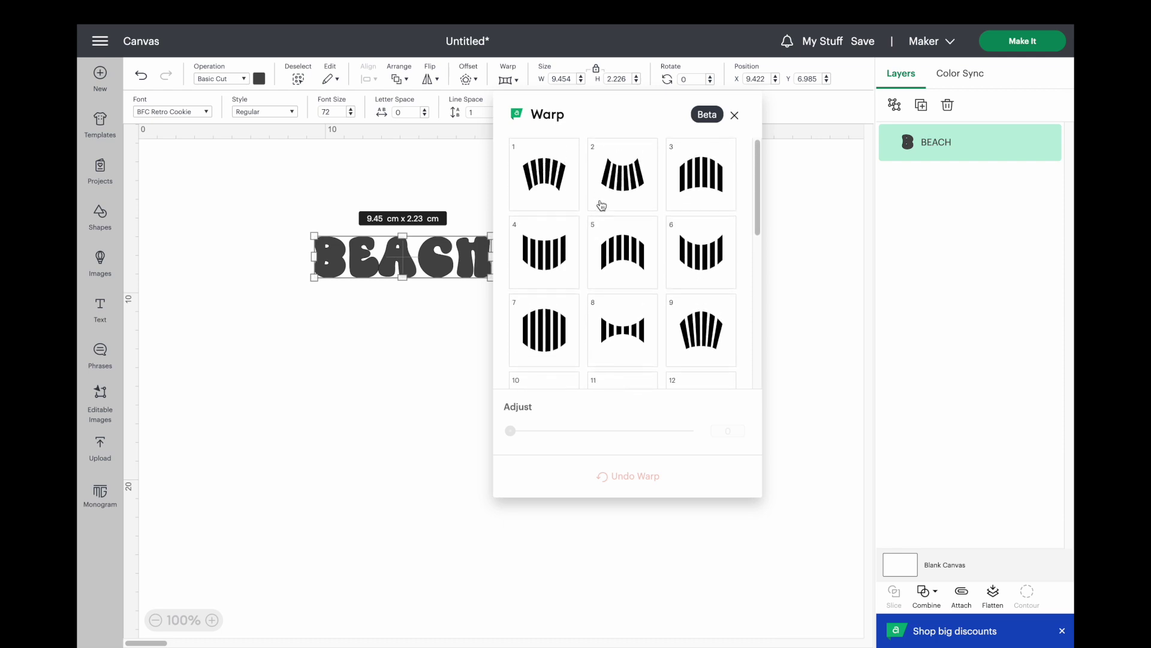
{"action": "scroll", "coordinate": [618, 240], "scroll_direction": "down", "scroll_amount": 3}
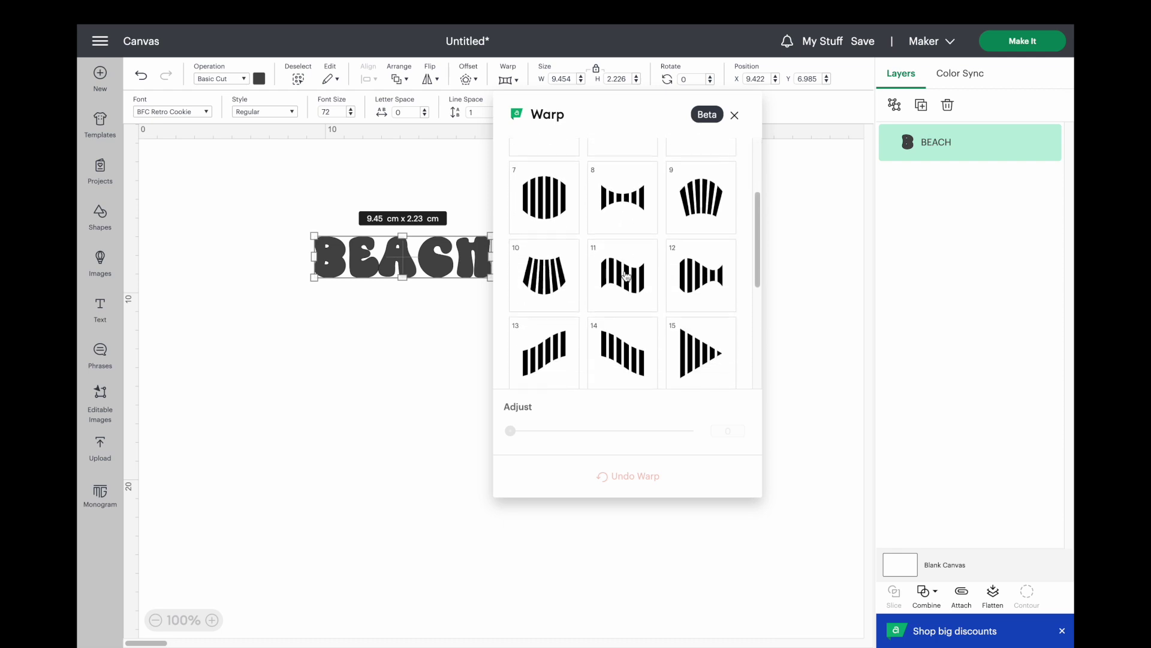
{"action": "scroll", "coordinate": [626, 281], "scroll_direction": "down", "scroll_amount": 1}
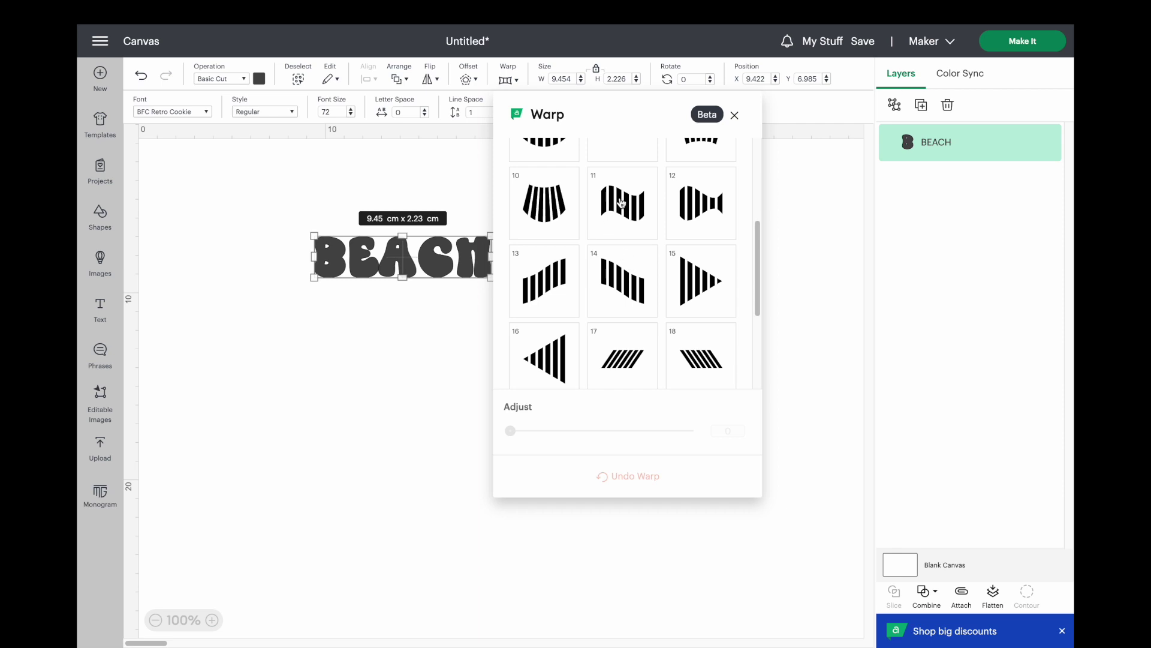
{"action": "left_click", "coordinate": [621, 204]}
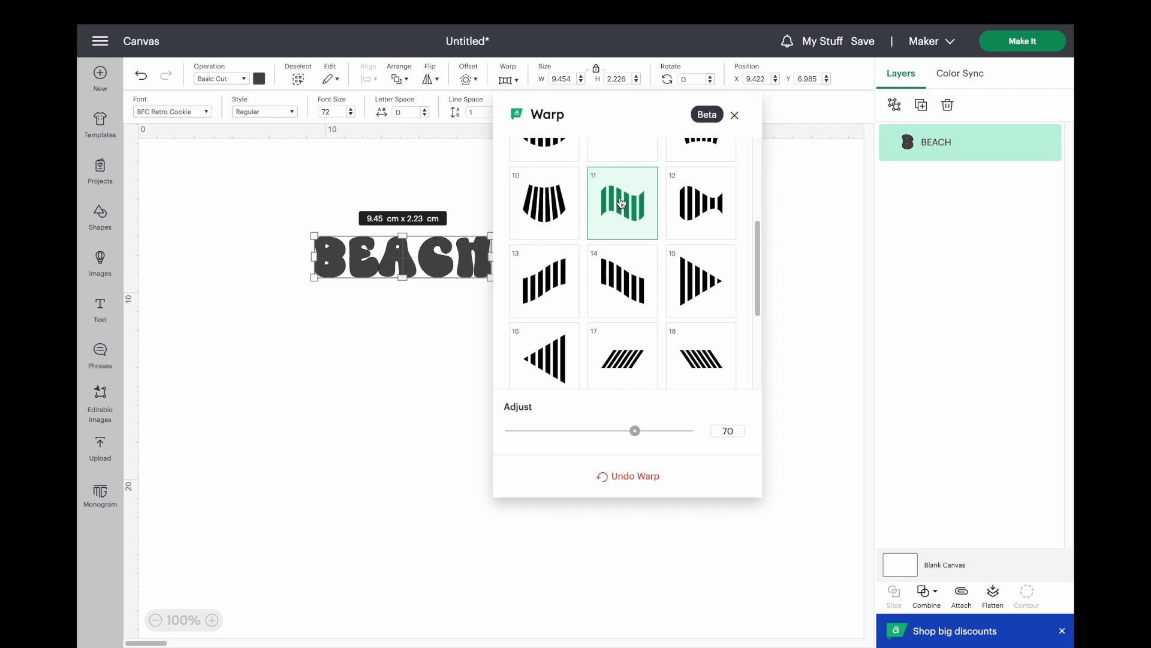
{"action": "left_click", "coordinate": [418, 367]}
- Duplicate the warped BEACH word twice and stack the copies closely beneath the original
{"action": "left_click", "coordinate": [360, 257]}
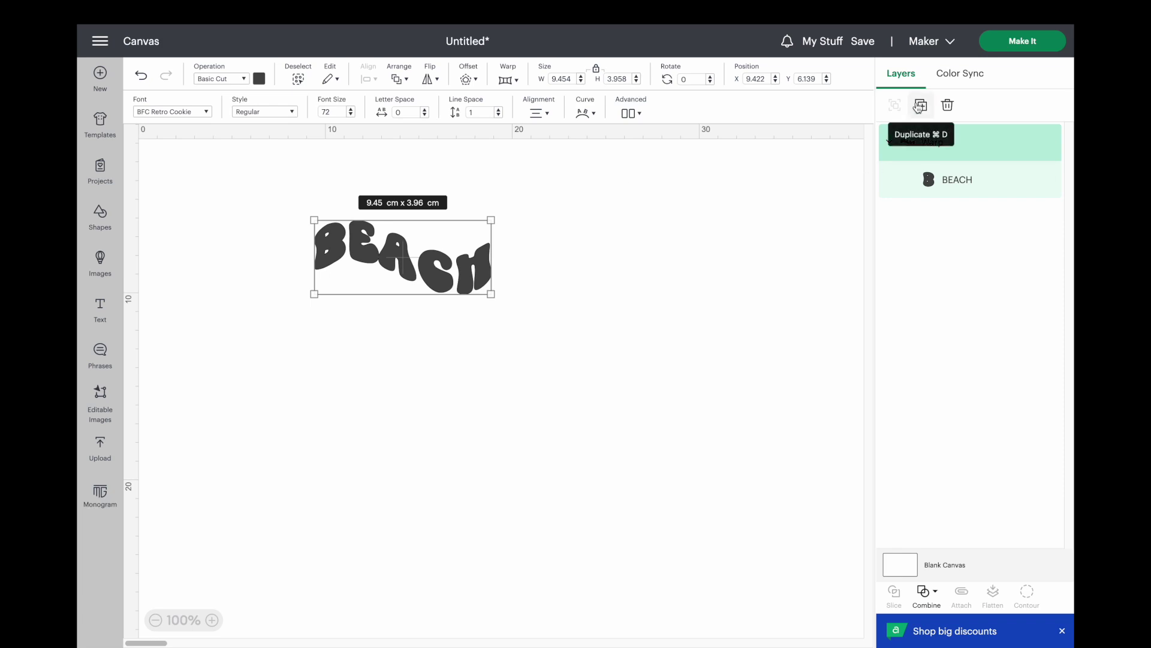
{"action": "left_click", "coordinate": [921, 106]}
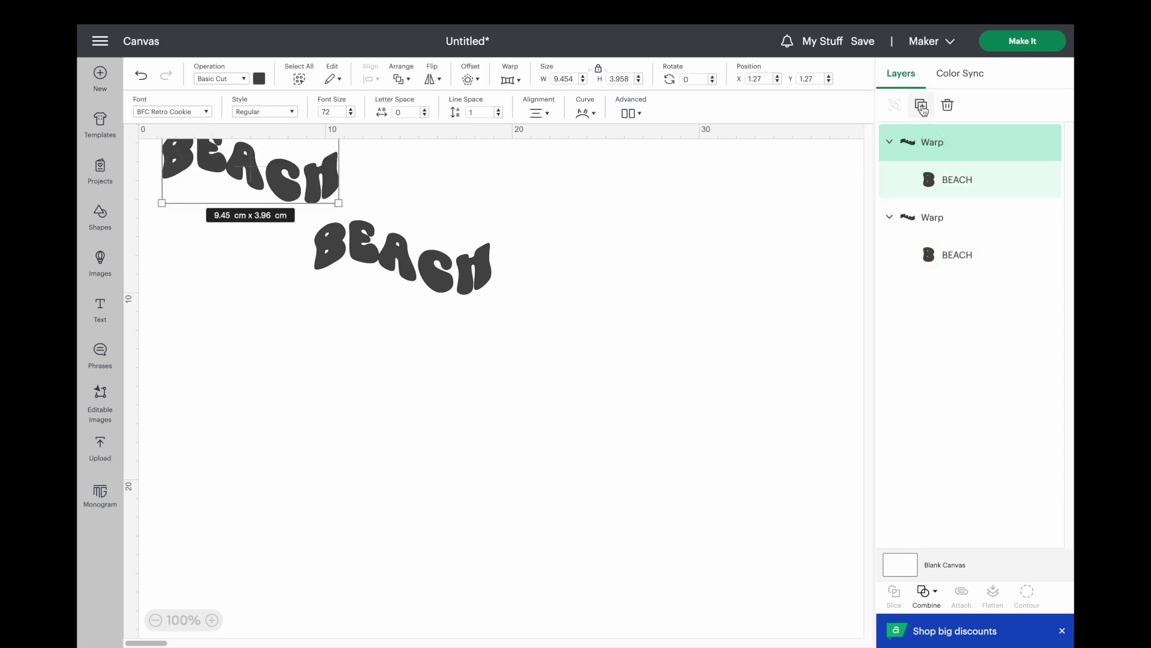
{"action": "left_click", "coordinate": [921, 107]}
{"action": "left_click_drag", "start_coordinate": [280, 203], "coordinate": [410, 318]}
- Align the three warped BEACH words to the left and distribute them horizontally and vertically
{"action": "left_click_drag", "start_coordinate": [272, 185], "coordinate": [519, 444]}
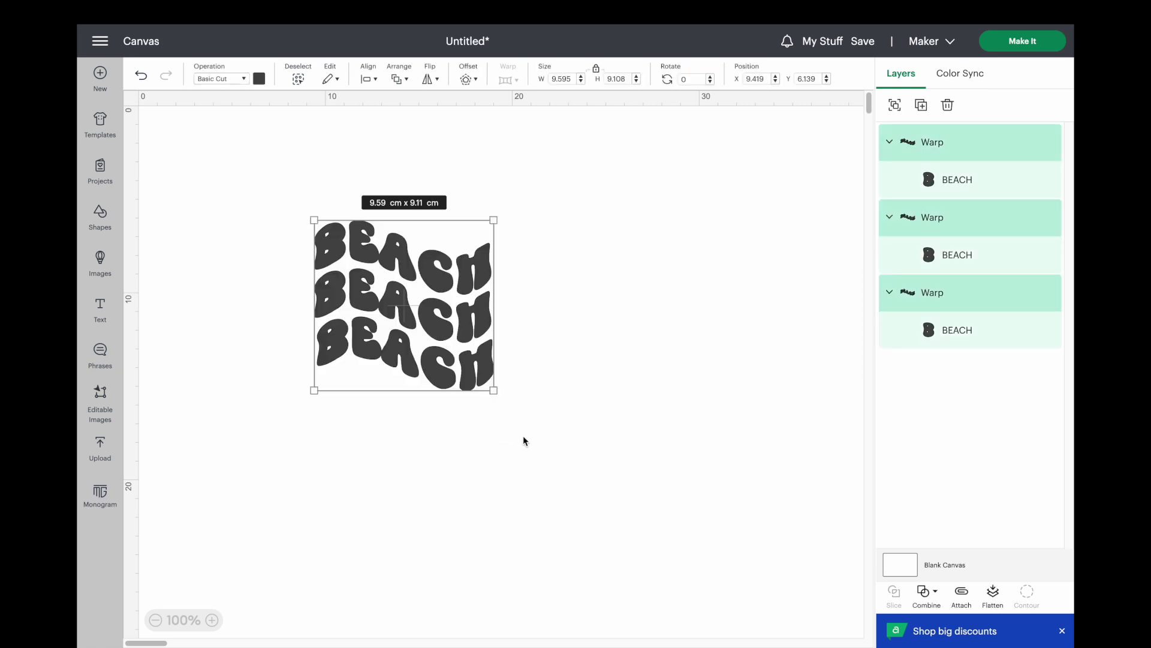
{"action": "left_click", "coordinate": [369, 79]}
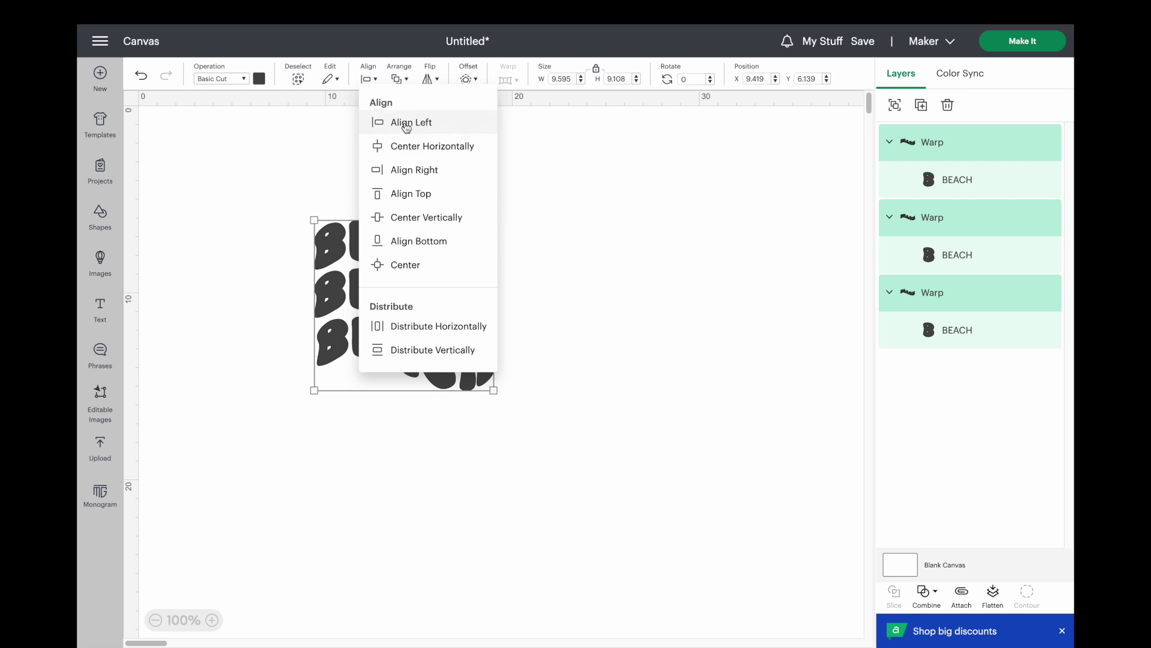
{"action": "left_click", "coordinate": [406, 124]}
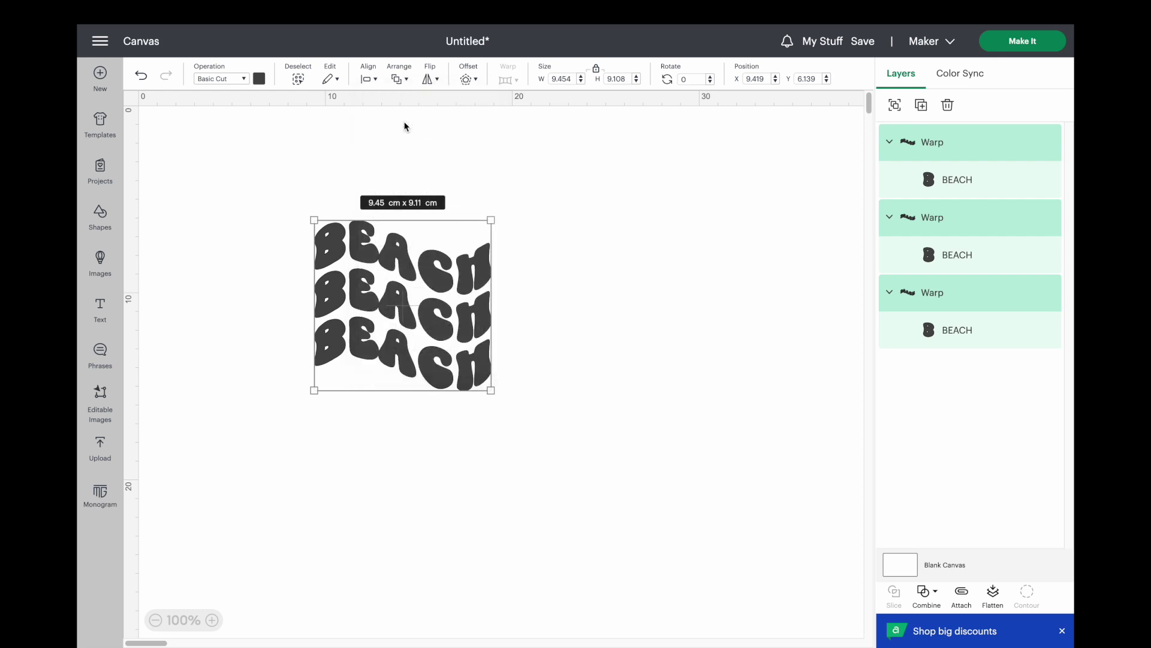
{"action": "left_click", "coordinate": [369, 79]}
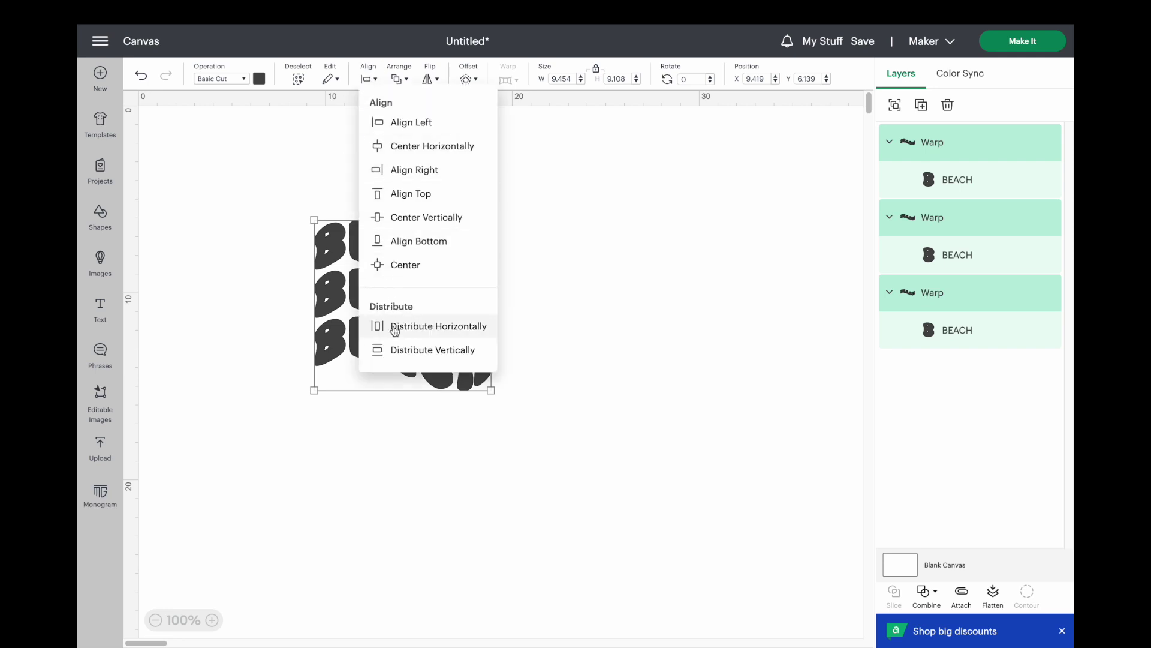
{"action": "left_click", "coordinate": [404, 328]}
{"action": "left_click", "coordinate": [366, 70]}
{"action": "left_click", "coordinate": [403, 353]}
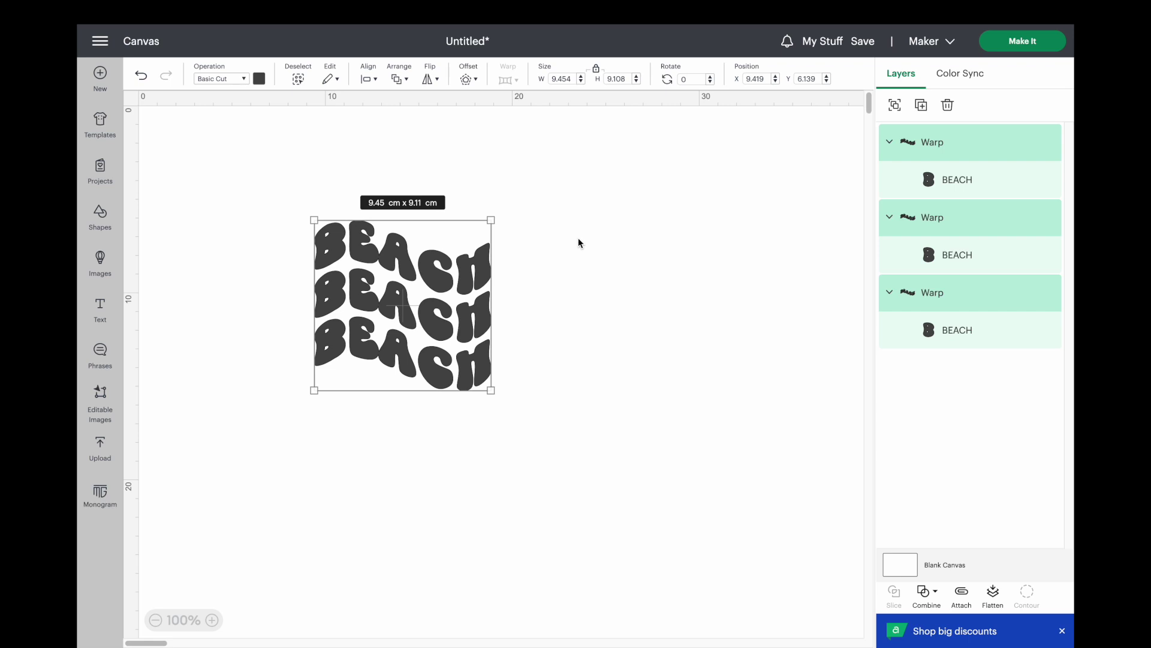
{"action": "left_click", "coordinate": [578, 240]}
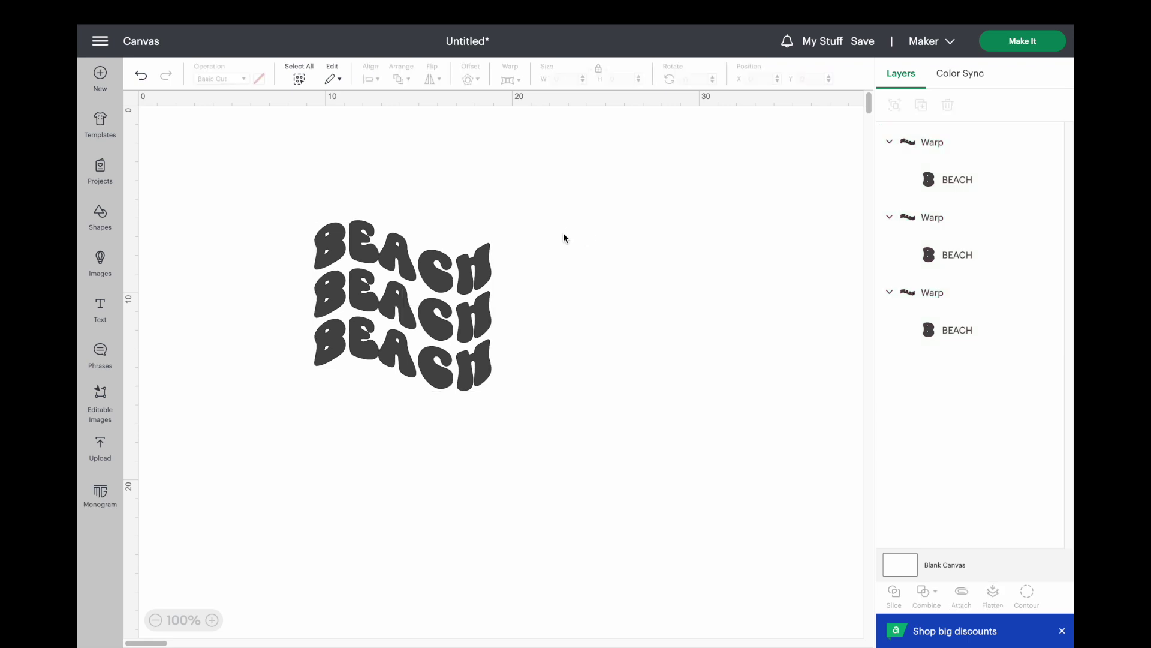
- Group the three warped BEACH words and colour the group yellow
{"action": "left_click_drag", "start_coordinate": [280, 194], "coordinate": [540, 465]}
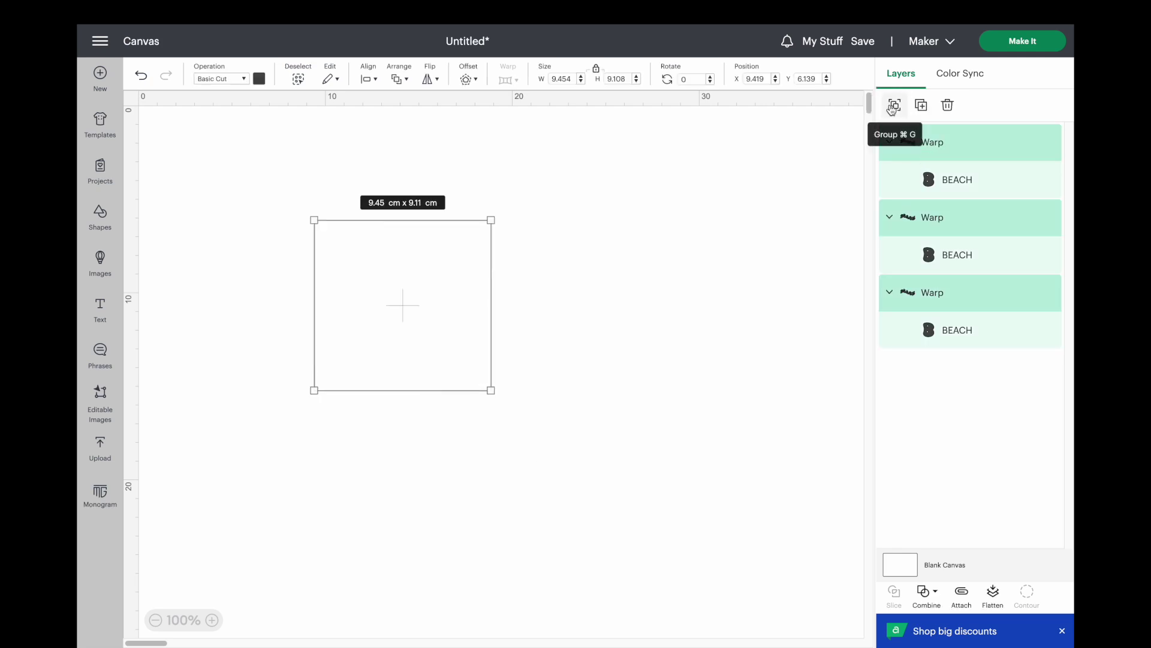
{"action": "left_click", "coordinate": [893, 106]}
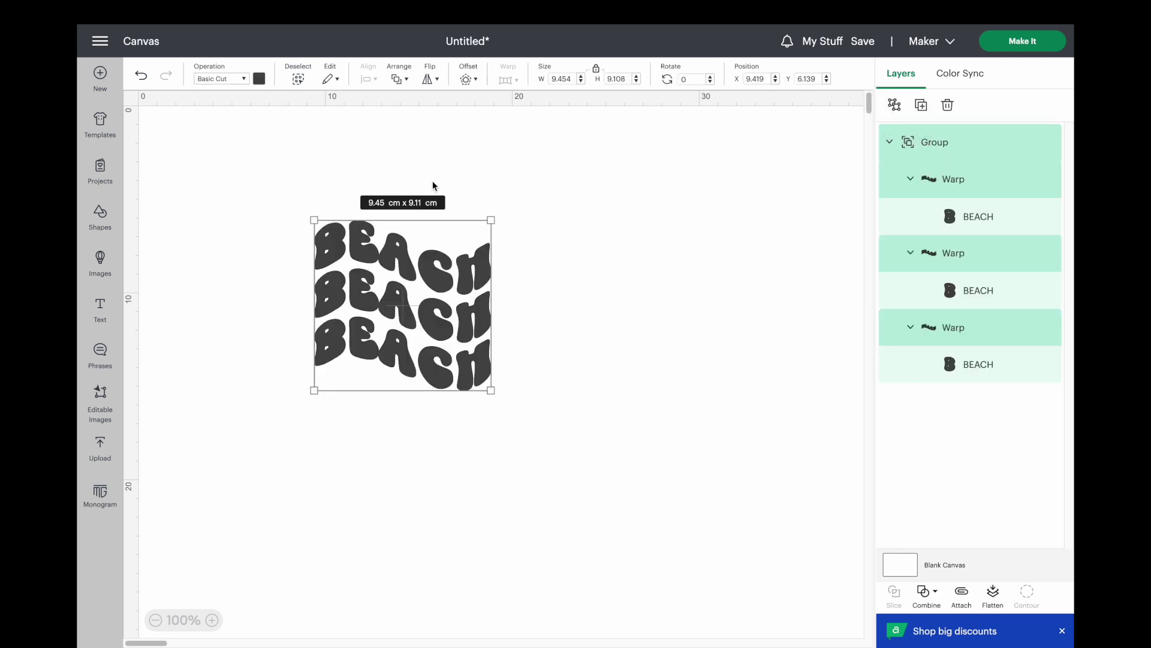
{"action": "left_click", "coordinate": [259, 79]}
{"action": "left_click", "coordinate": [360, 174]}
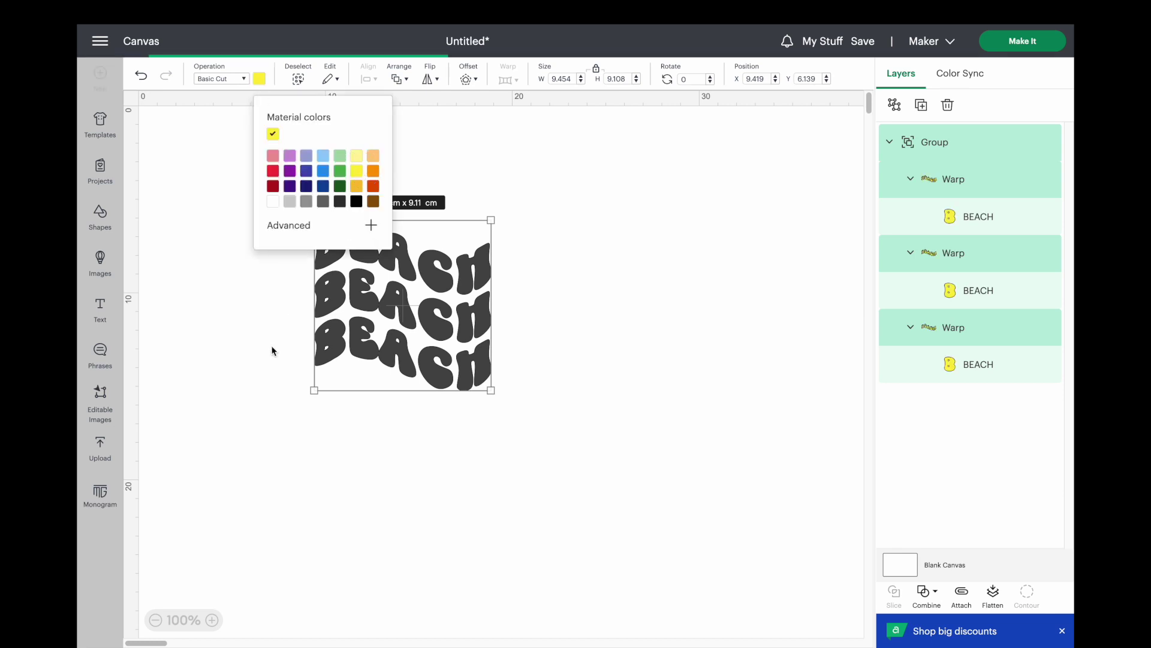
{"action": "left_click", "coordinate": [236, 371]}
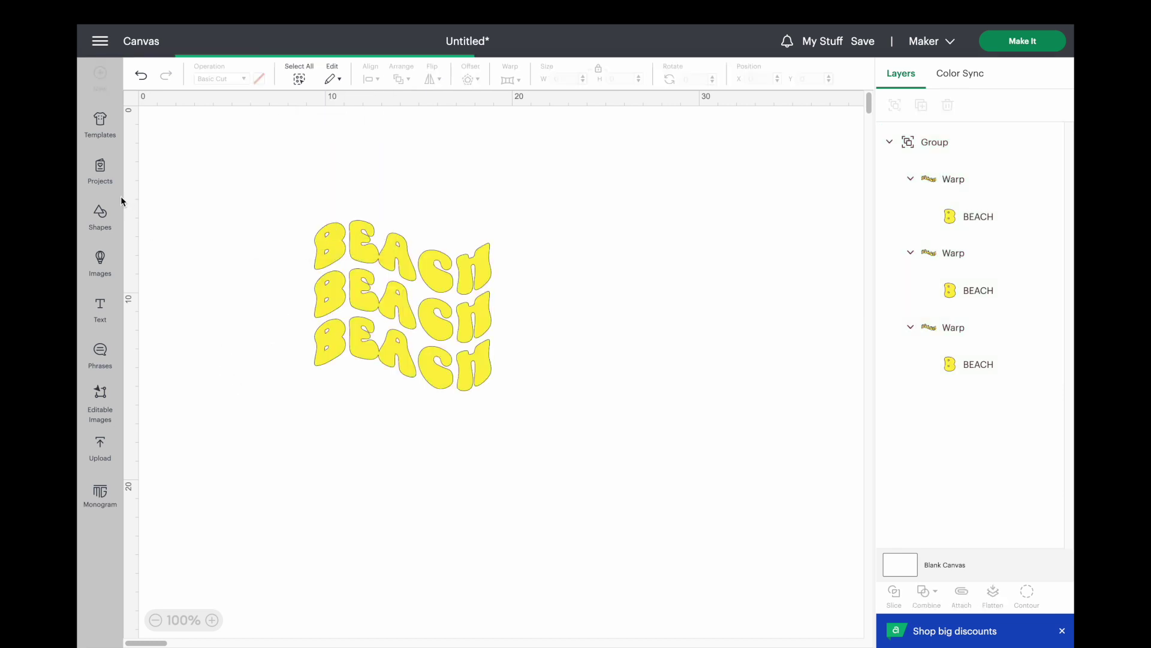
- Add a new text object reading "Vibes only" to the canvas
{"action": "left_click", "coordinate": [99, 308]}
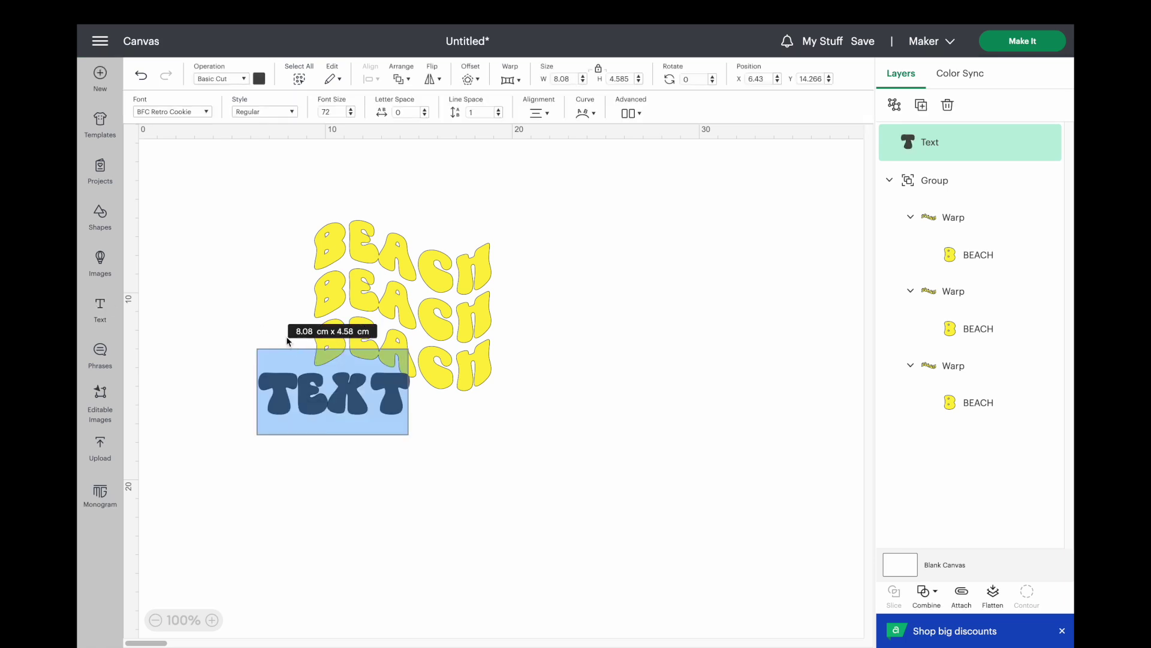
{"action": "type", "text": "Vi"}
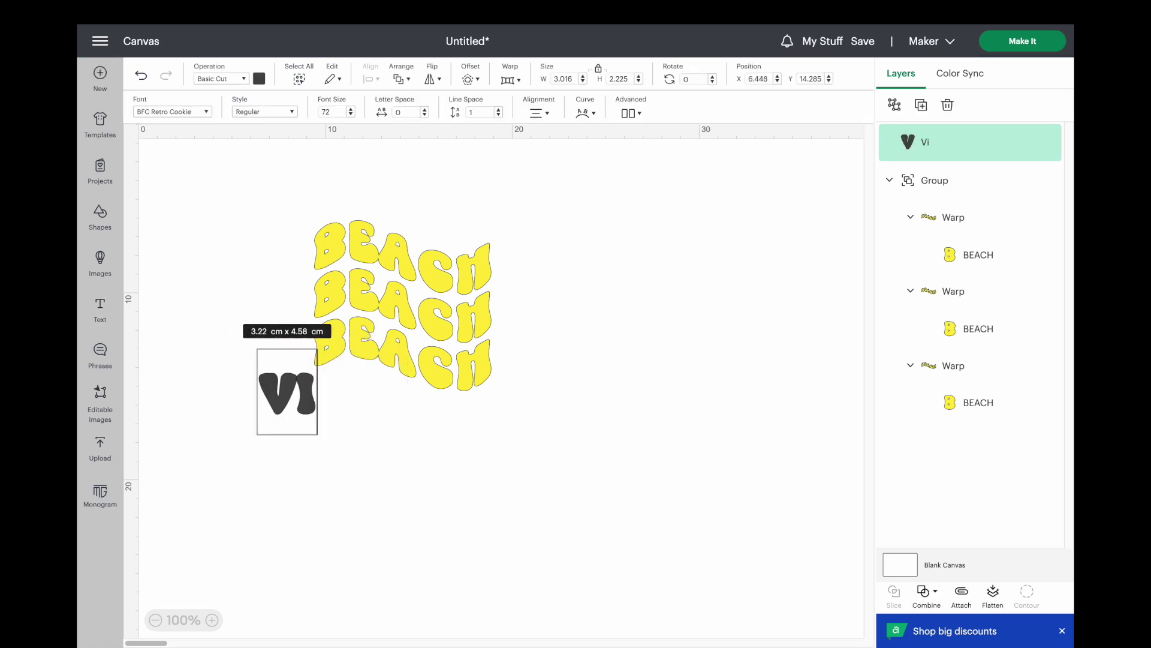
{"action": "type", "text": "V"}
{"action": "key", "text": "BackSpace"}
{"action": "key", "text": "BackSpace"}
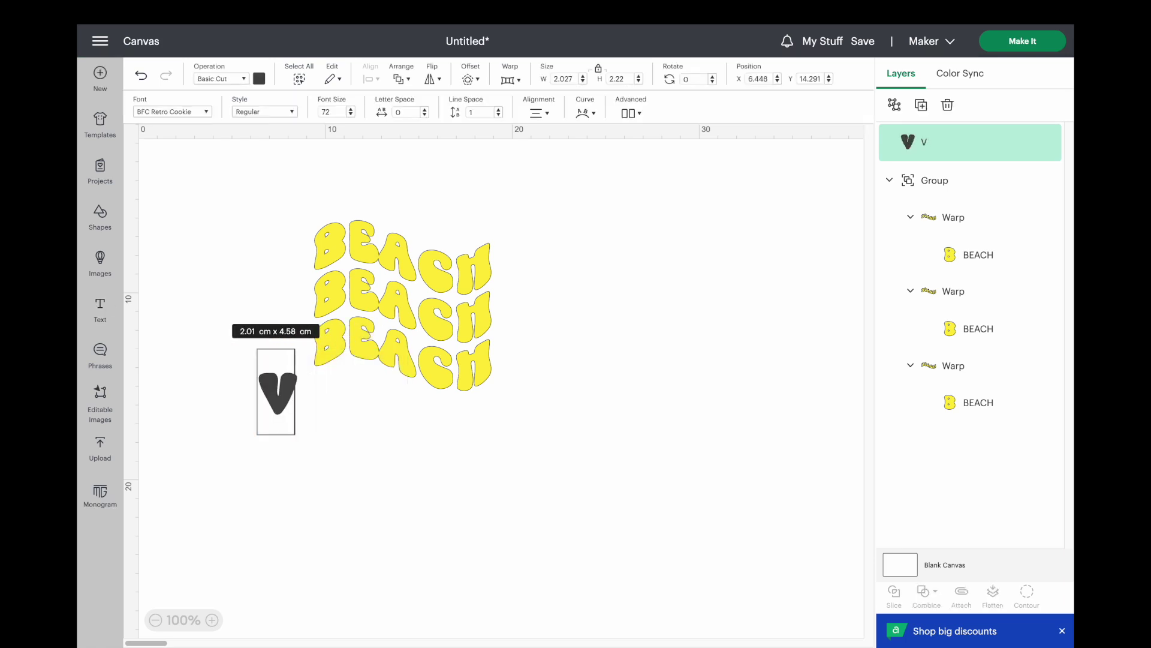
{"action": "type", "text": "ibes only"}
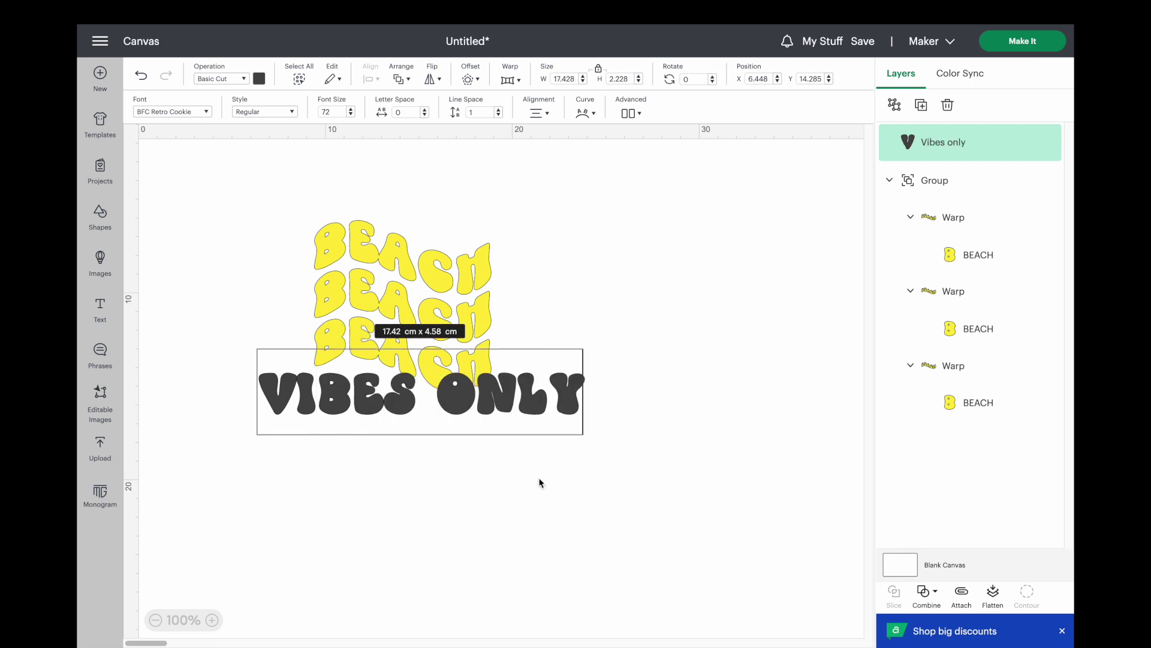
{"action": "left_click", "coordinate": [469, 519]}
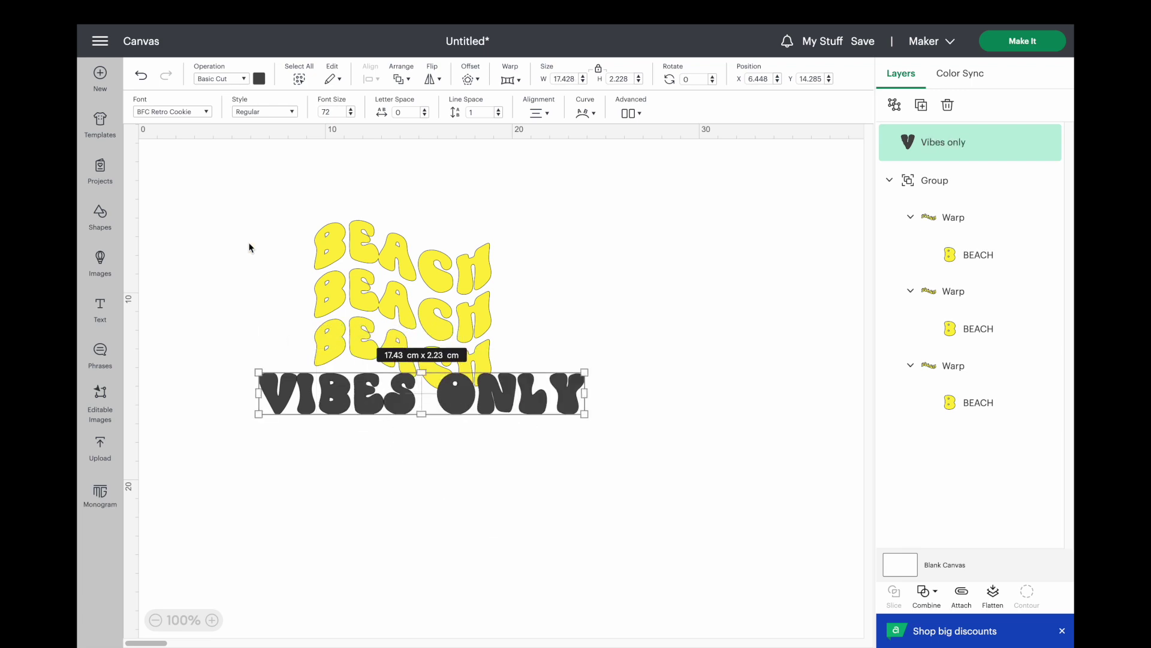
- Set the "Vibes only" font to DTC Bikini Babe and shrink the text to about 5.83 × 1.91 cm below the BEACH group
{"action": "left_click", "coordinate": [190, 111]}
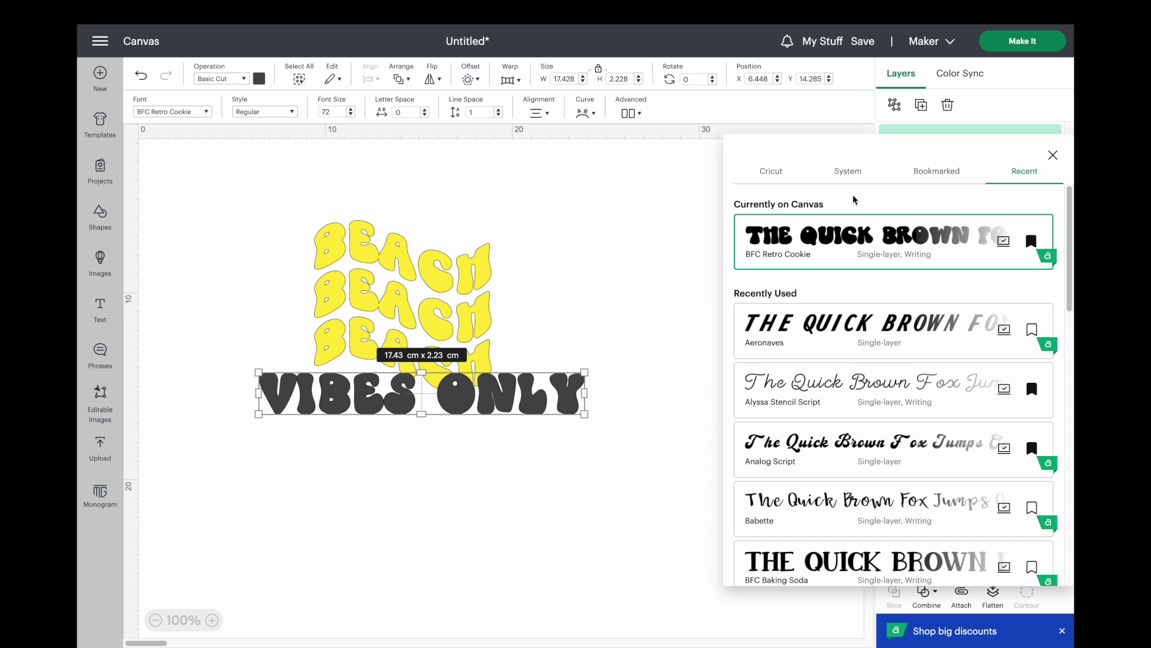
{"action": "left_click", "coordinate": [771, 171]}
{"action": "double_click", "coordinate": [763, 207]}
{"action": "type", "text": "bikini"}
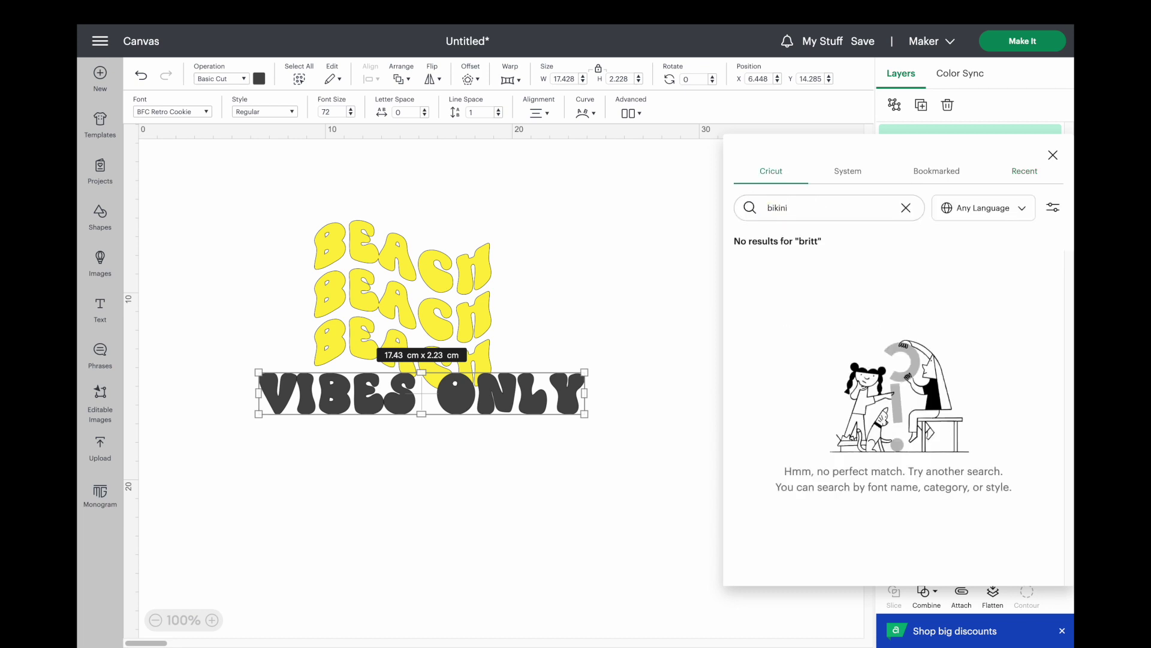
{"action": "left_click", "coordinate": [797, 306]}
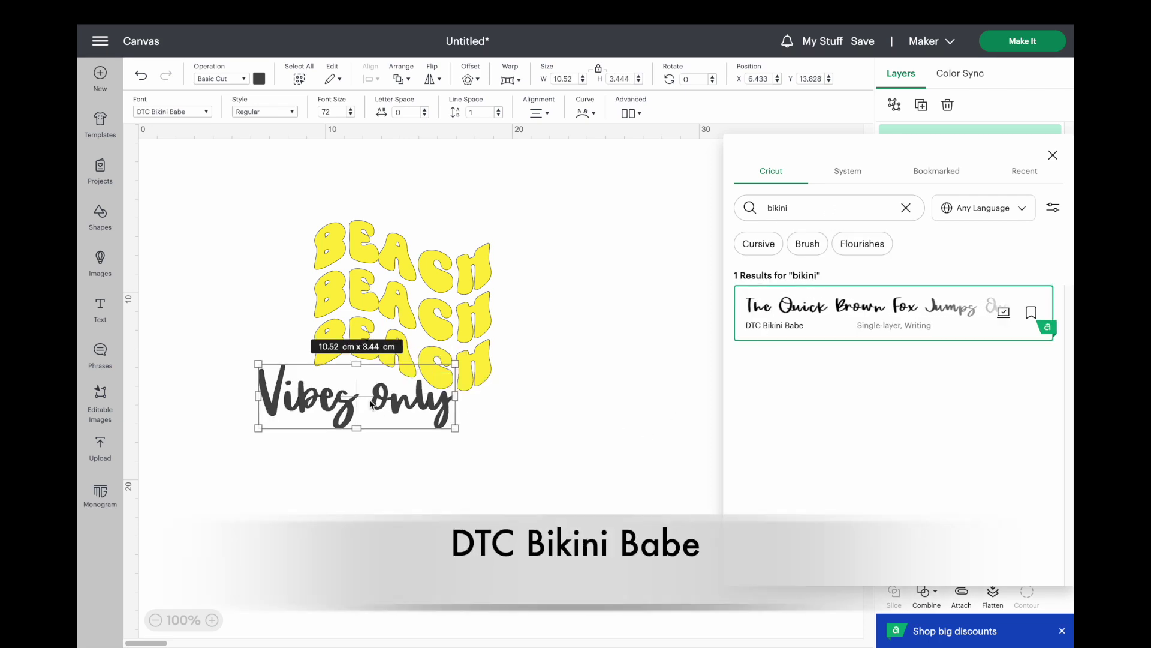
{"action": "left_click_drag", "start_coordinate": [370, 403], "coordinate": [447, 425]}
{"action": "left_click_drag", "start_coordinate": [335, 385], "coordinate": [423, 421]}
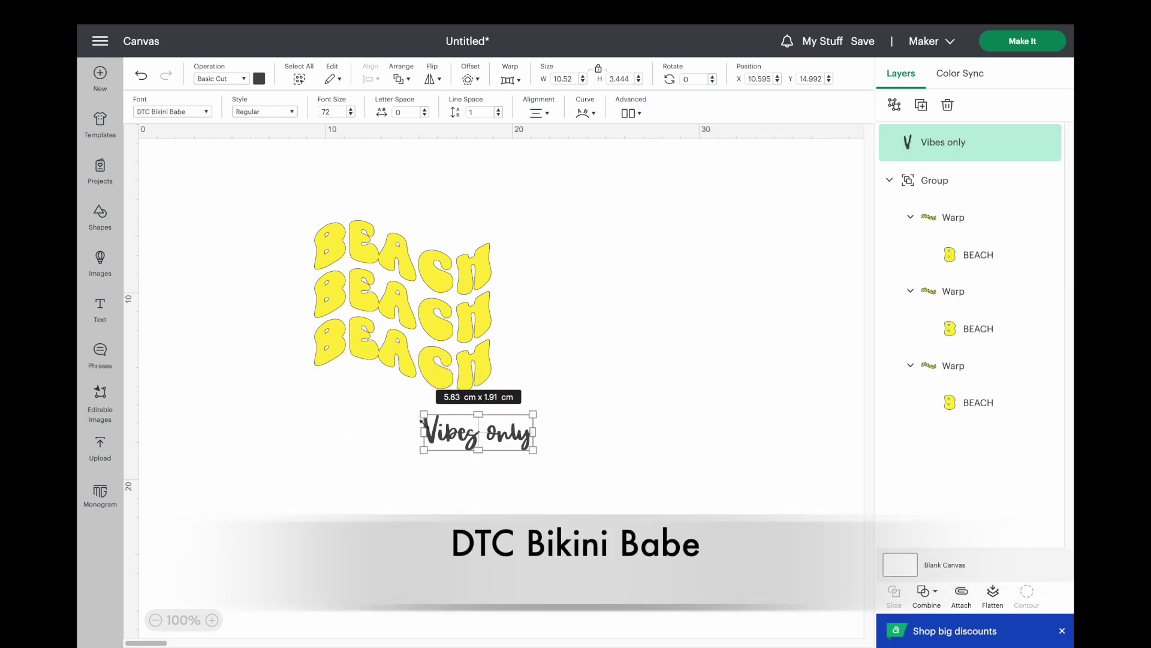
- Colour "Vibes only" light blue and move it over the lower right edge of the lowest BEACH word
{"action": "left_click", "coordinate": [260, 79]}
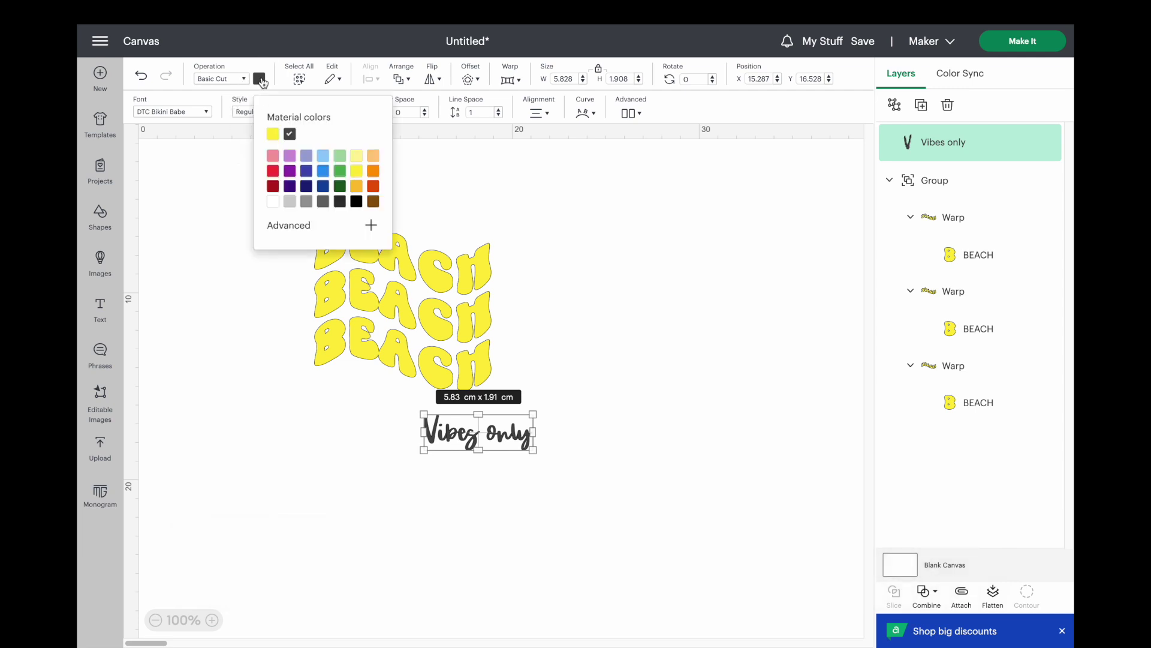
{"action": "left_click", "coordinate": [323, 160]}
{"action": "left_click", "coordinate": [355, 442]}
{"action": "left_click_drag", "start_coordinate": [451, 437], "coordinate": [407, 393]}
{"action": "left_click", "coordinate": [394, 429]}
- Group "Vibes only" with the BEACH words and move the design to the canvas's upper right area, at about X 28.2, Y 0.7
{"action": "left_click_drag", "start_coordinate": [312, 185], "coordinate": [563, 473]}
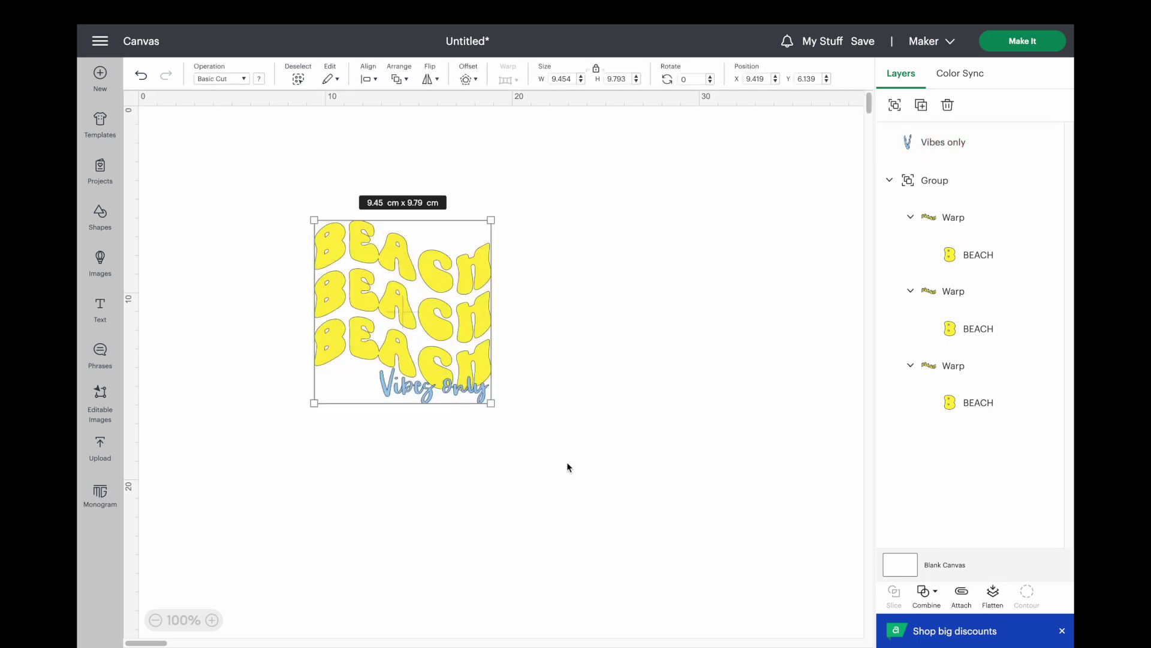
{"action": "left_click", "coordinate": [895, 105]}
{"action": "left_click_drag", "start_coordinate": [455, 302], "coordinate": [797, 189]}
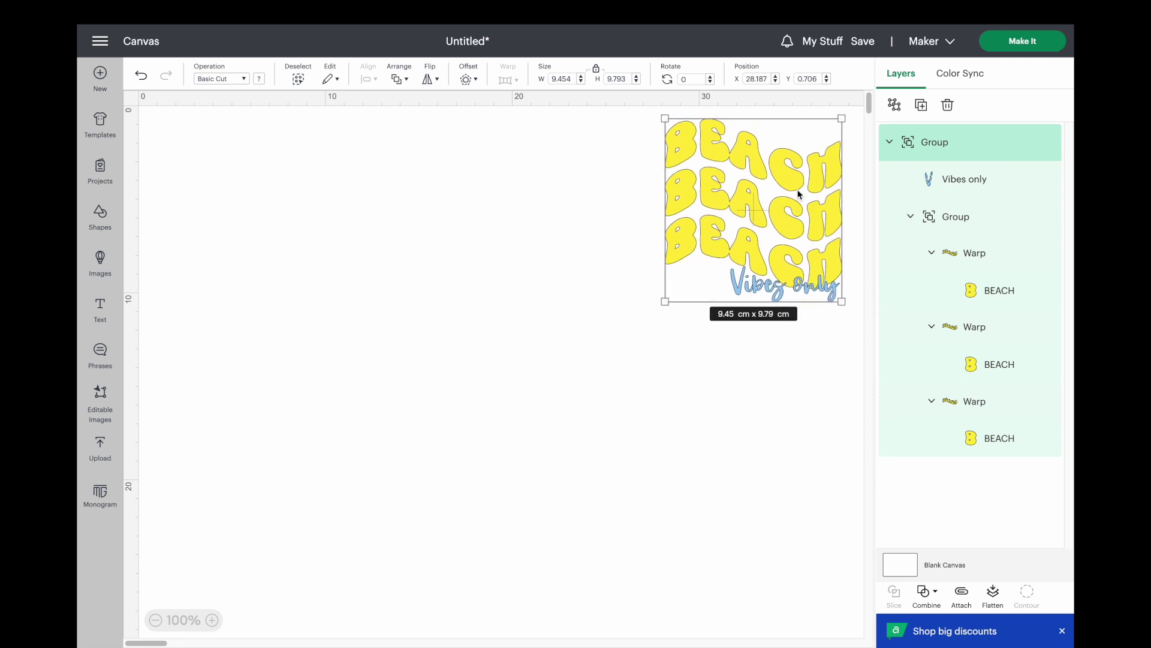
- Duplicate the grouped BEACH "Vibes only" design and place the copy at about X 8.5, Y 7.1
{"action": "left_click", "coordinate": [487, 123]}
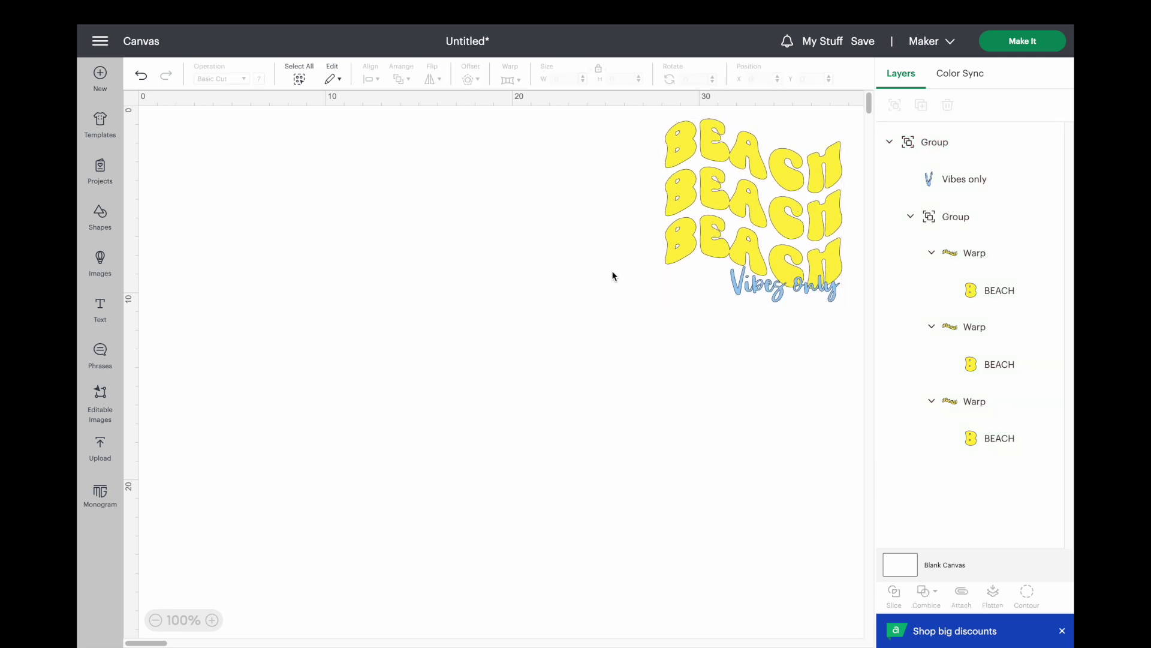
{"action": "left_click", "coordinate": [731, 180]}
{"action": "left_click", "coordinate": [921, 105]}
{"action": "left_click_drag", "start_coordinate": [331, 278], "coordinate": [372, 291]}
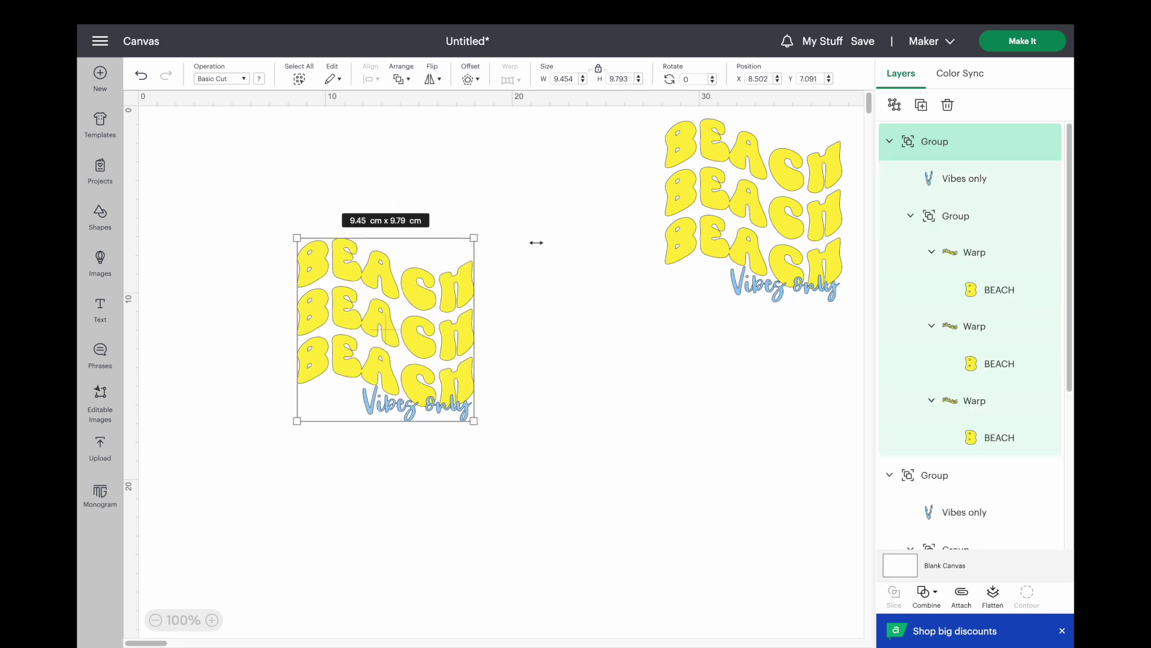
- Add a welded offset with rounded corners at a 0.5 cm distance around the duplicated design
{"action": "left_click", "coordinate": [470, 78]}
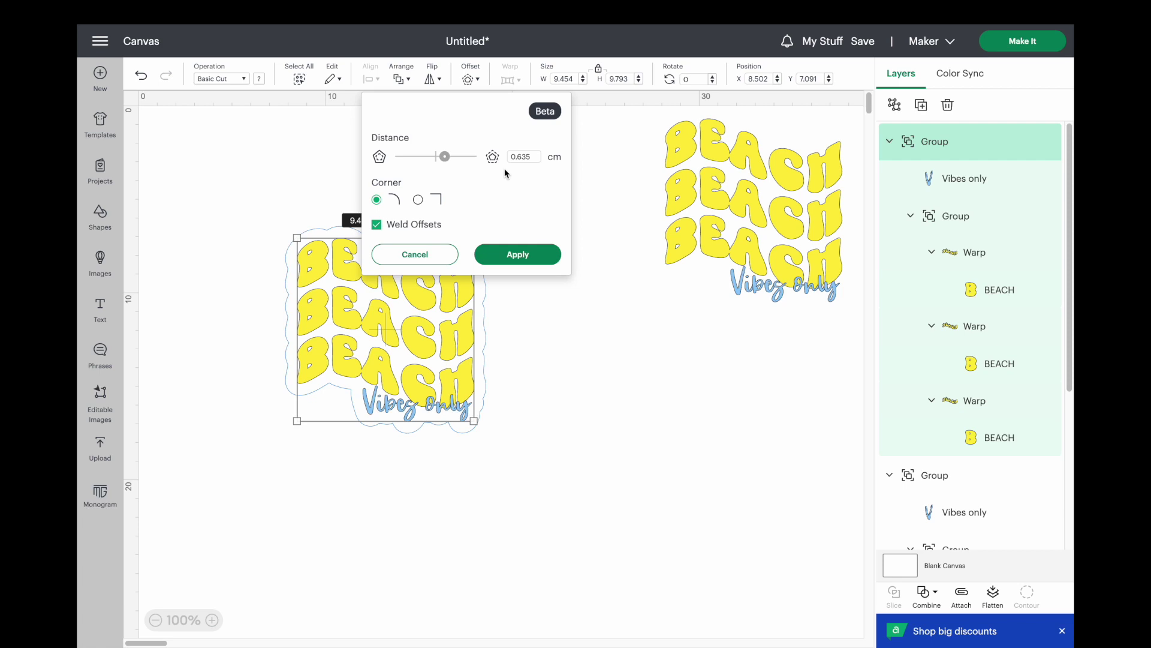
{"action": "left_click", "coordinate": [533, 157]}
{"action": "key", "text": "Return"}
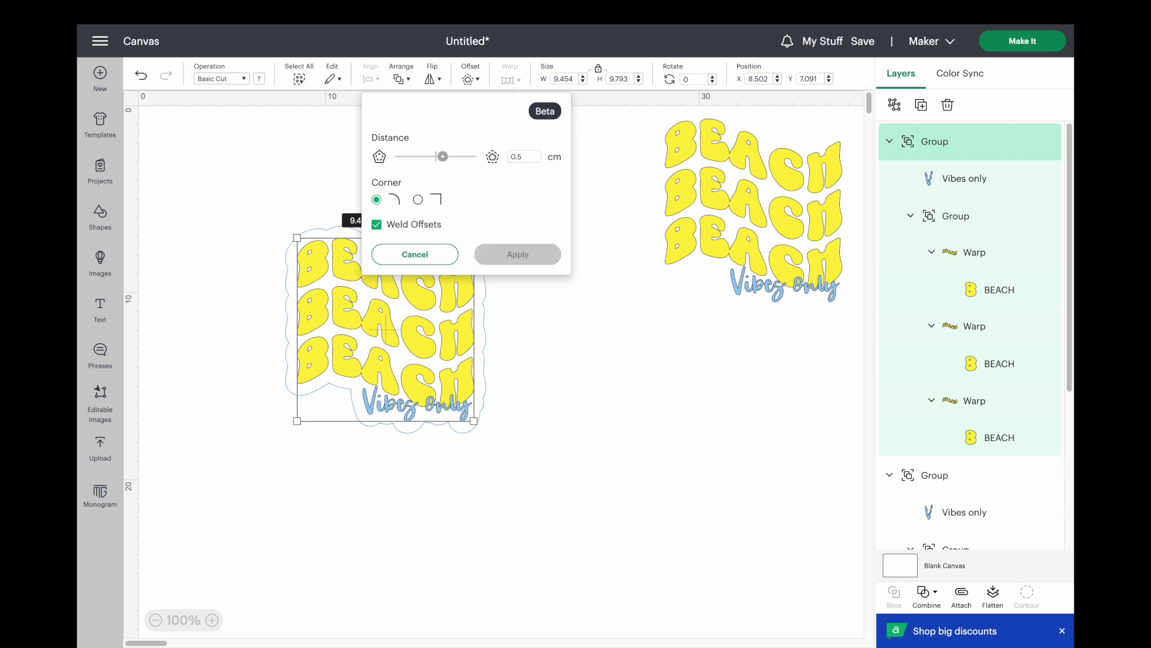
{"action": "left_click", "coordinate": [520, 256]}
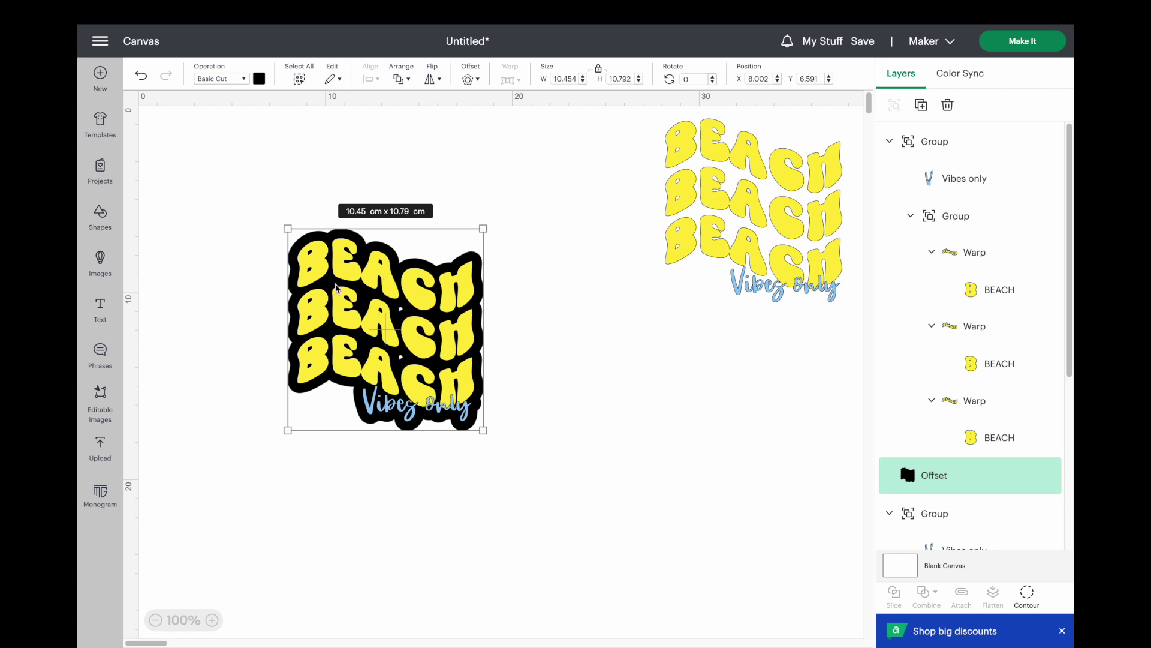
{"action": "left_click", "coordinate": [599, 387]}
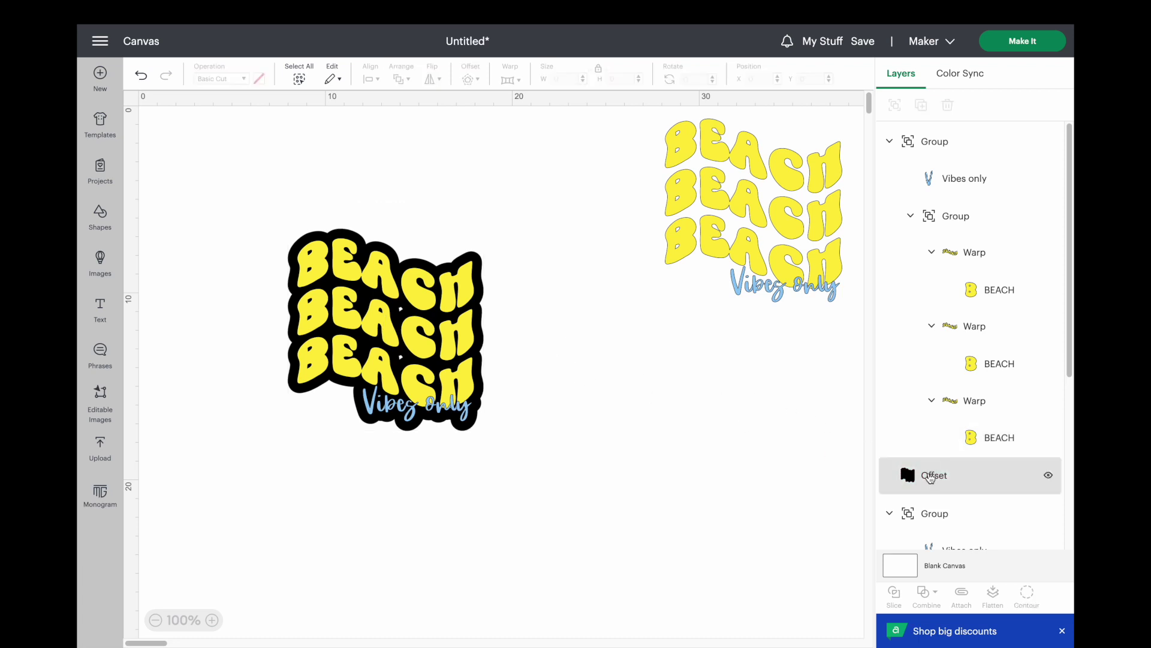
- Hide the two small inner contours of the black offset shape, keeping only its outer outline
{"action": "left_click", "coordinate": [930, 478]}
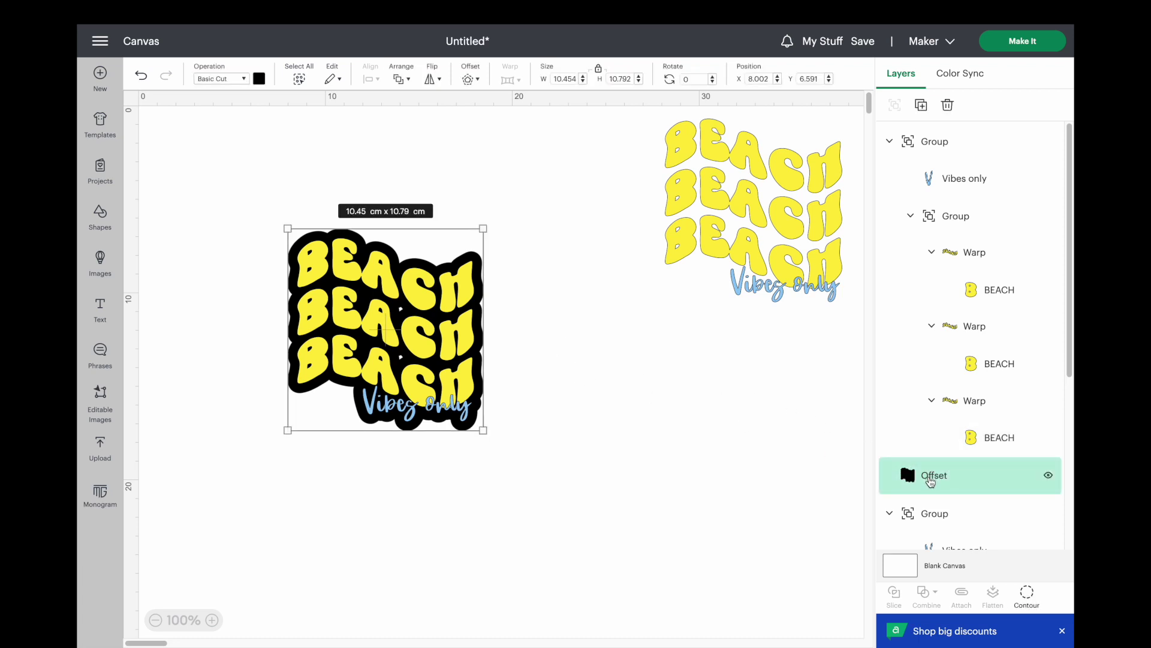
{"action": "left_click", "coordinate": [1027, 595]}
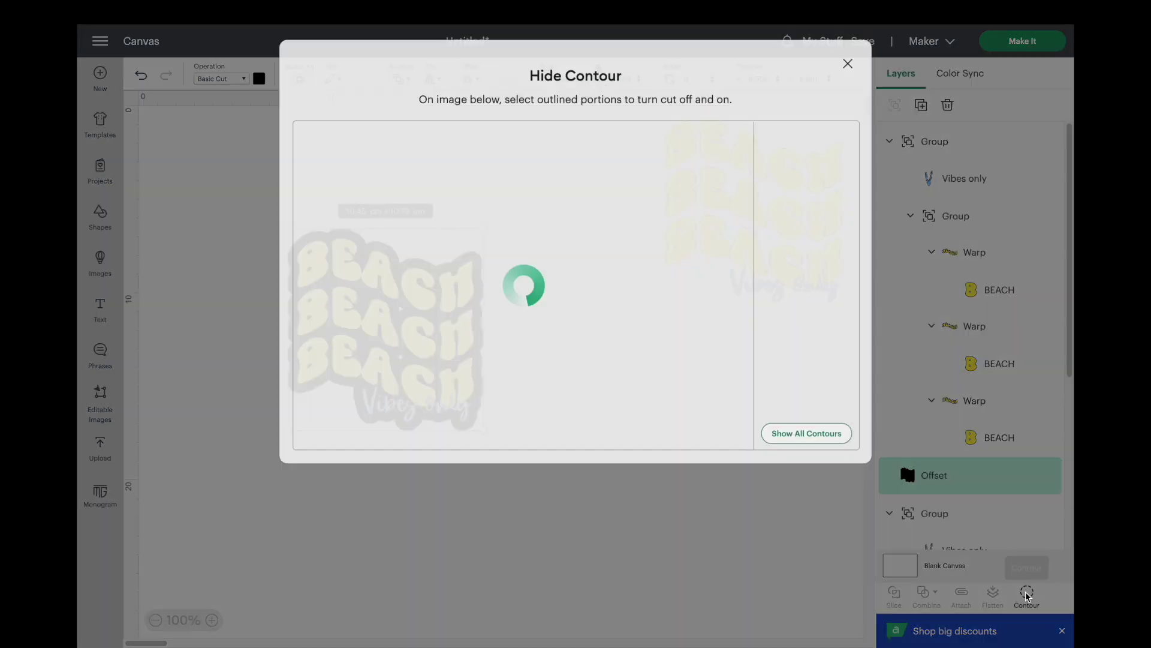
{"action": "left_click", "coordinate": [804, 438]}
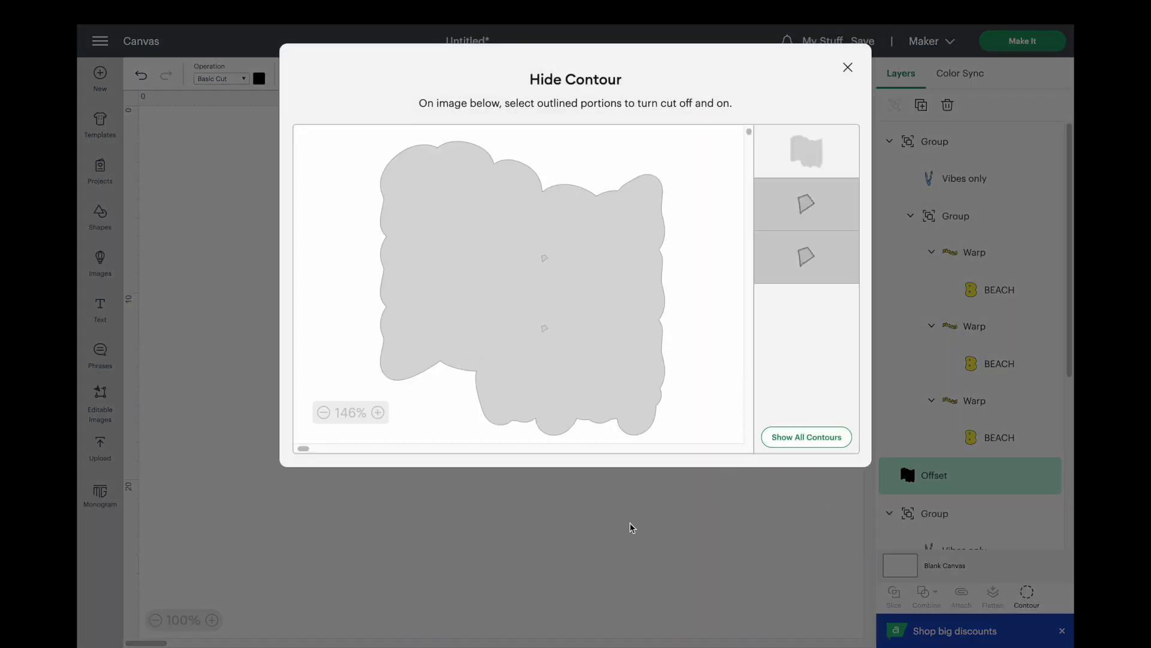
{"action": "left_click", "coordinate": [608, 526]}
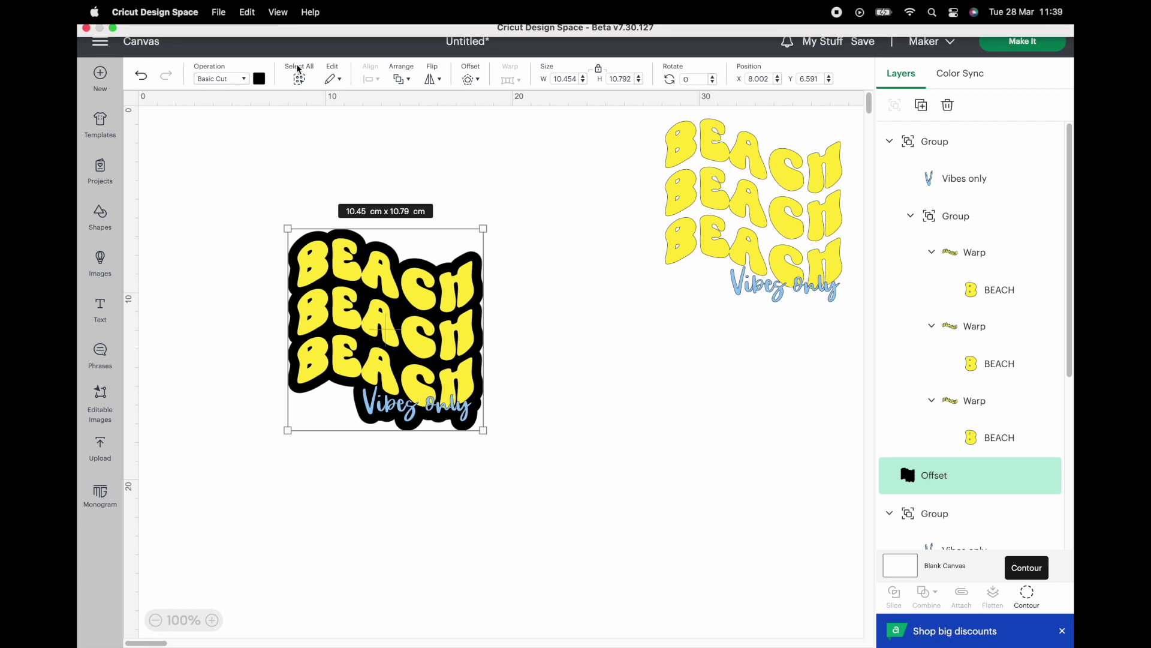
- Change the offset shape's colour to orange
{"action": "left_click", "coordinate": [259, 78]}
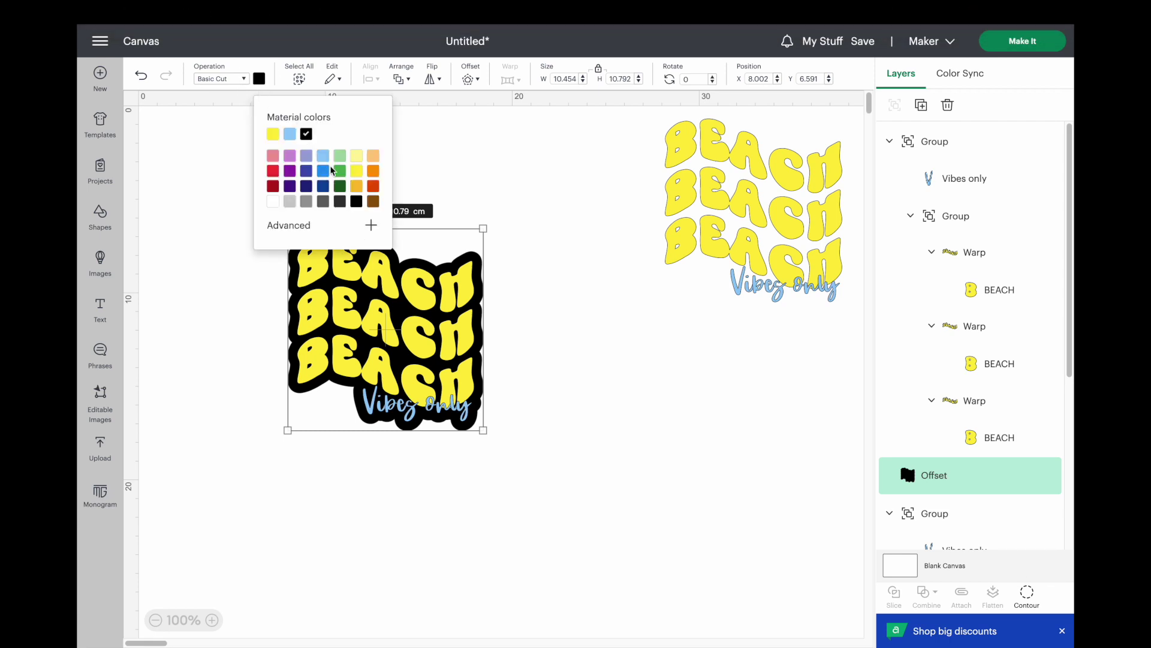
{"action": "left_click", "coordinate": [376, 175]}
{"action": "left_click", "coordinate": [192, 287]}
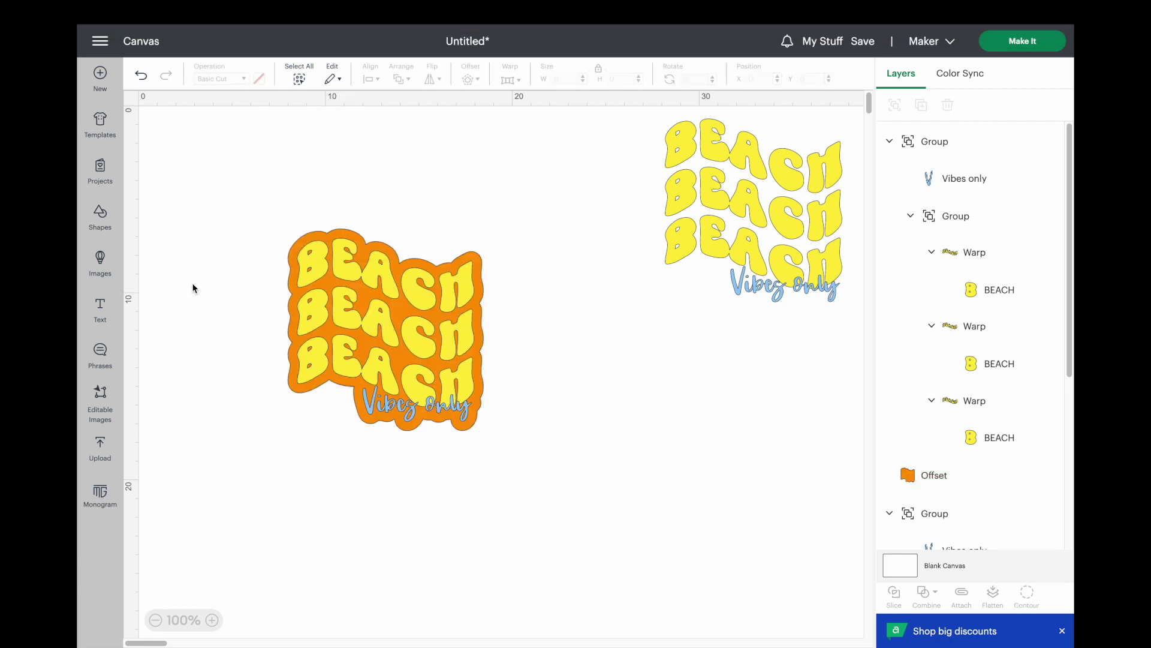
- Group the orange offset with its design and move it beside the original, at about X 17, Y 0
{"action": "left_click_drag", "start_coordinate": [244, 222], "coordinate": [558, 433]}
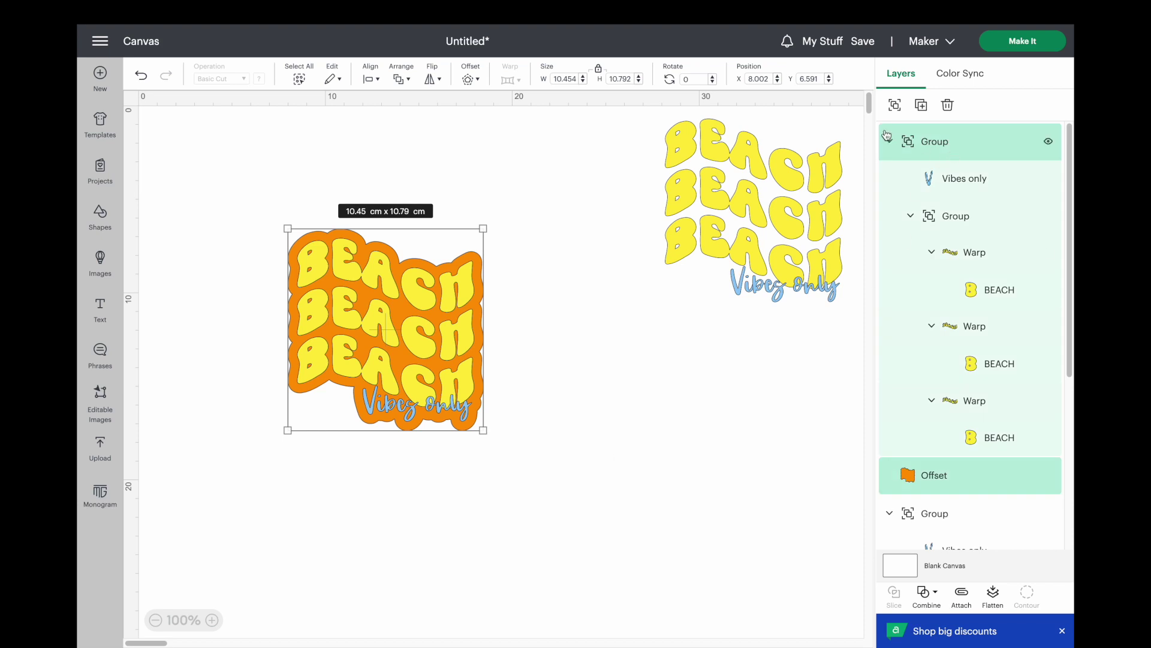
{"action": "left_click_drag", "start_coordinate": [404, 328], "coordinate": [570, 205]}
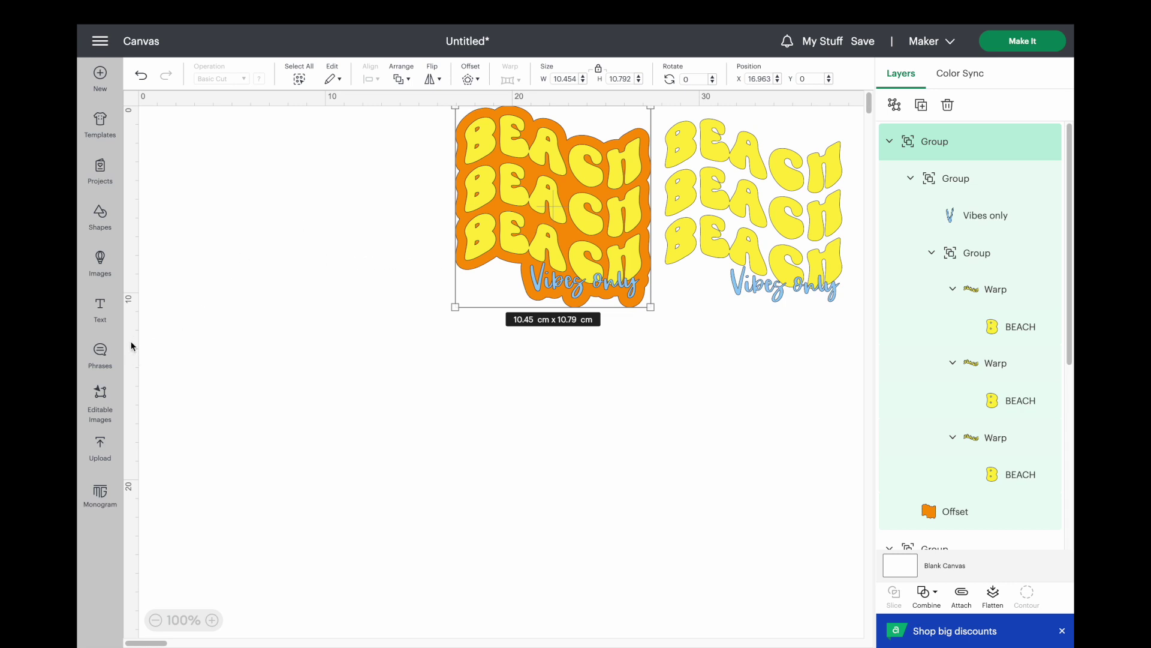
- Search the image library for "beach" and add the black-and-white beach ball image to the canvas
{"action": "left_click", "coordinate": [100, 259]}
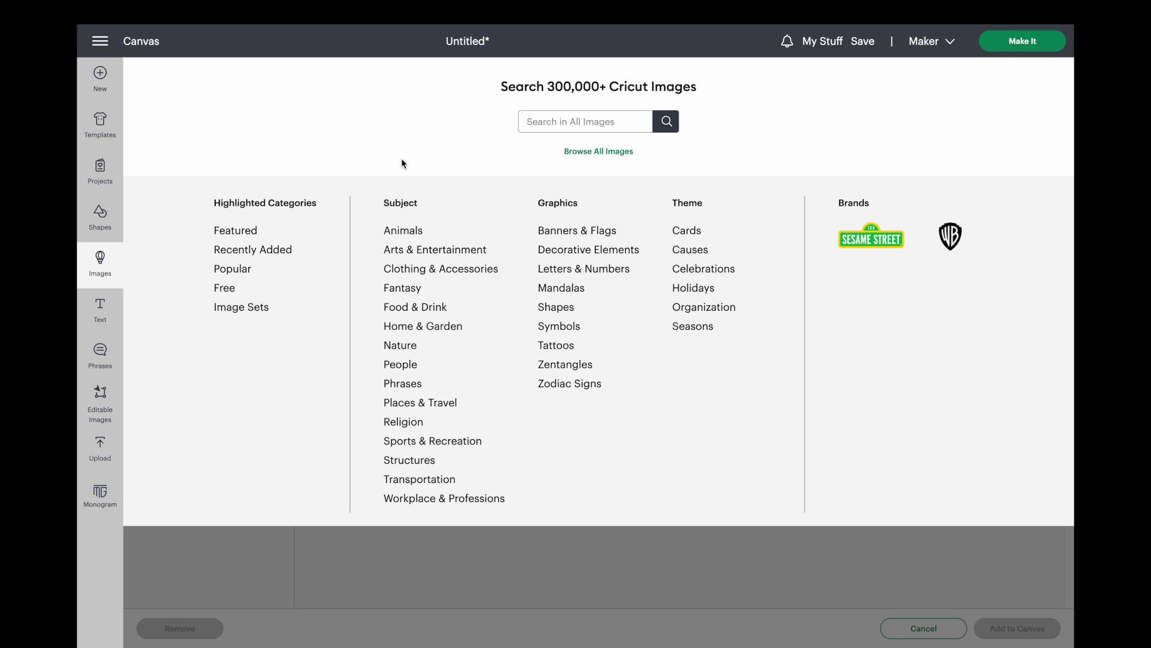
{"action": "left_click", "coordinate": [540, 121]}
{"action": "type", "text": "beach"}
{"action": "key", "text": "Return"}
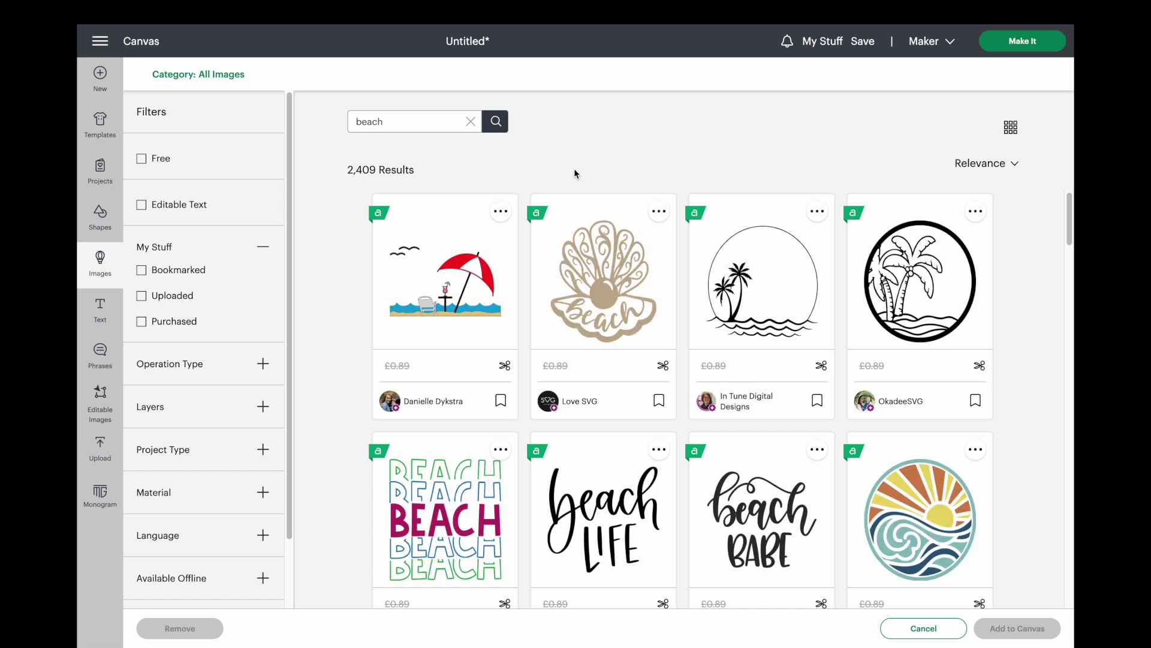
{"action": "scroll", "coordinate": [705, 419], "scroll_direction": "down", "scroll_amount": 3}
{"action": "scroll", "coordinate": [705, 419], "scroll_direction": "down", "scroll_amount": 9}
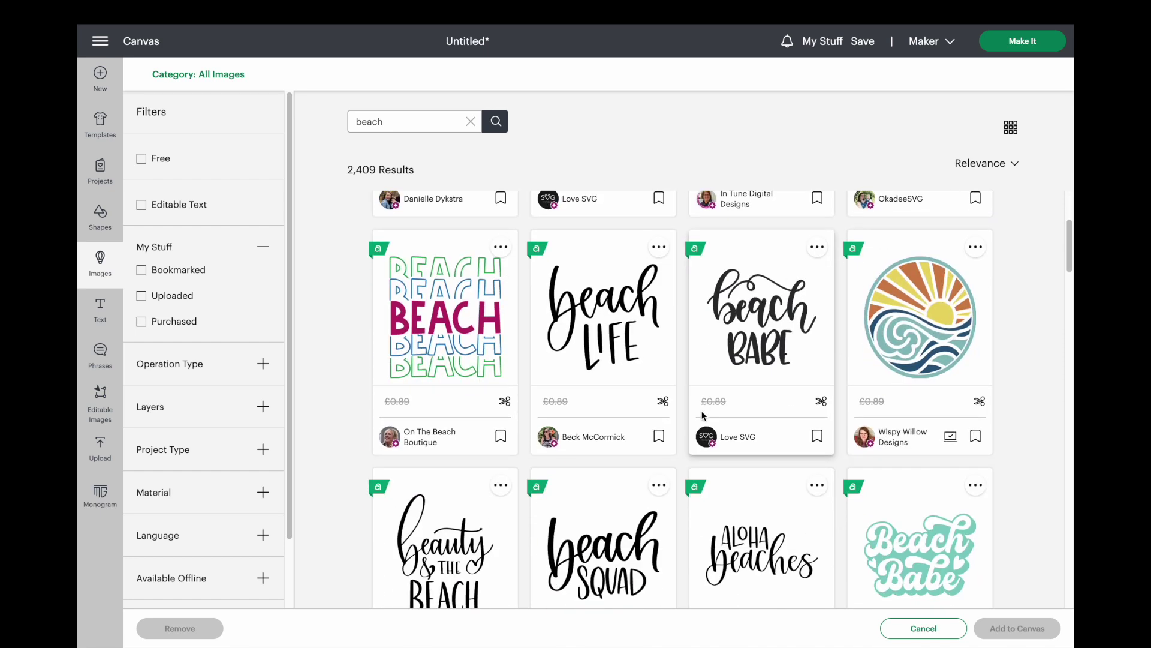
{"action": "scroll", "coordinate": [705, 419], "scroll_direction": "down", "scroll_amount": 4}
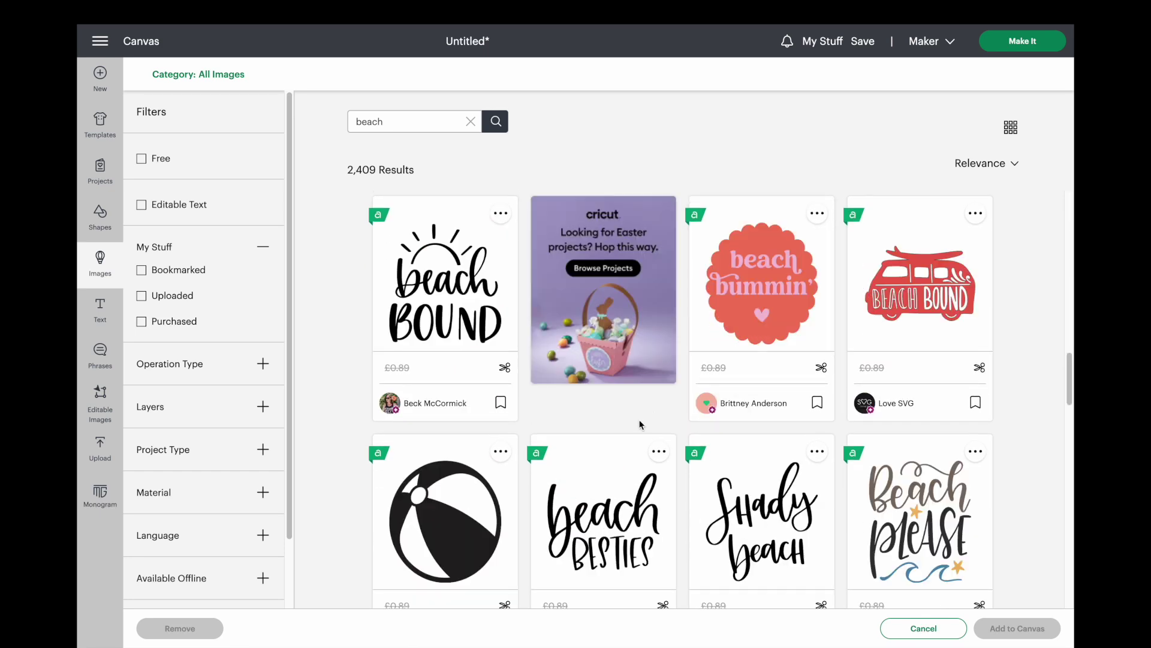
{"action": "left_click", "coordinate": [443, 536]}
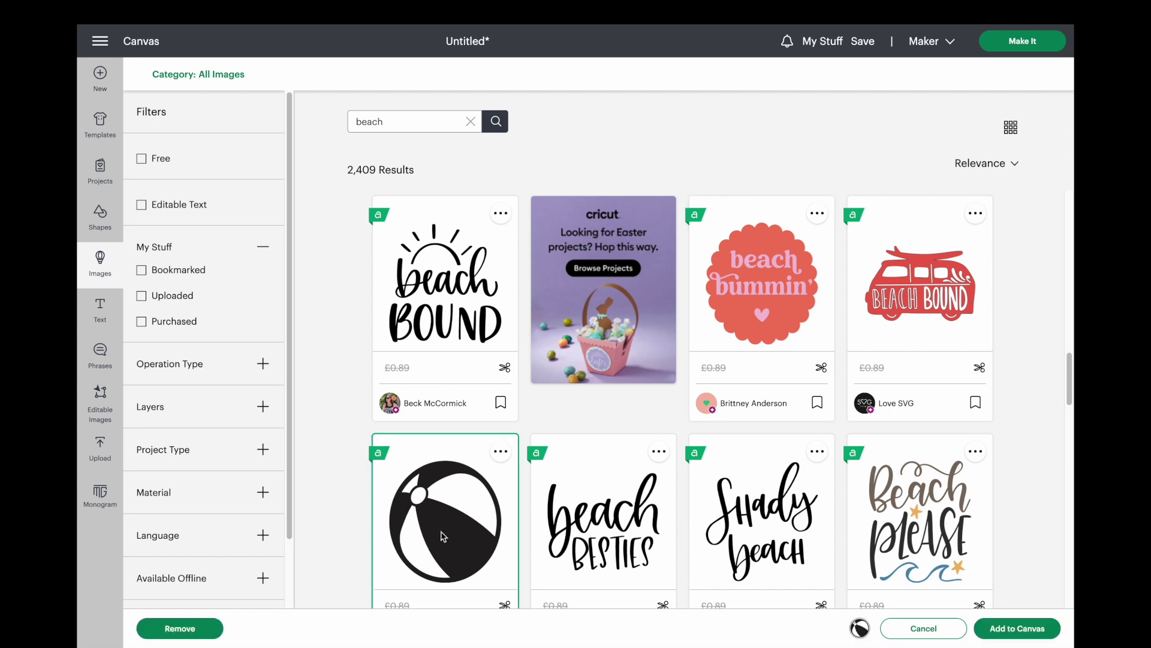
{"action": "left_click", "coordinate": [976, 624]}
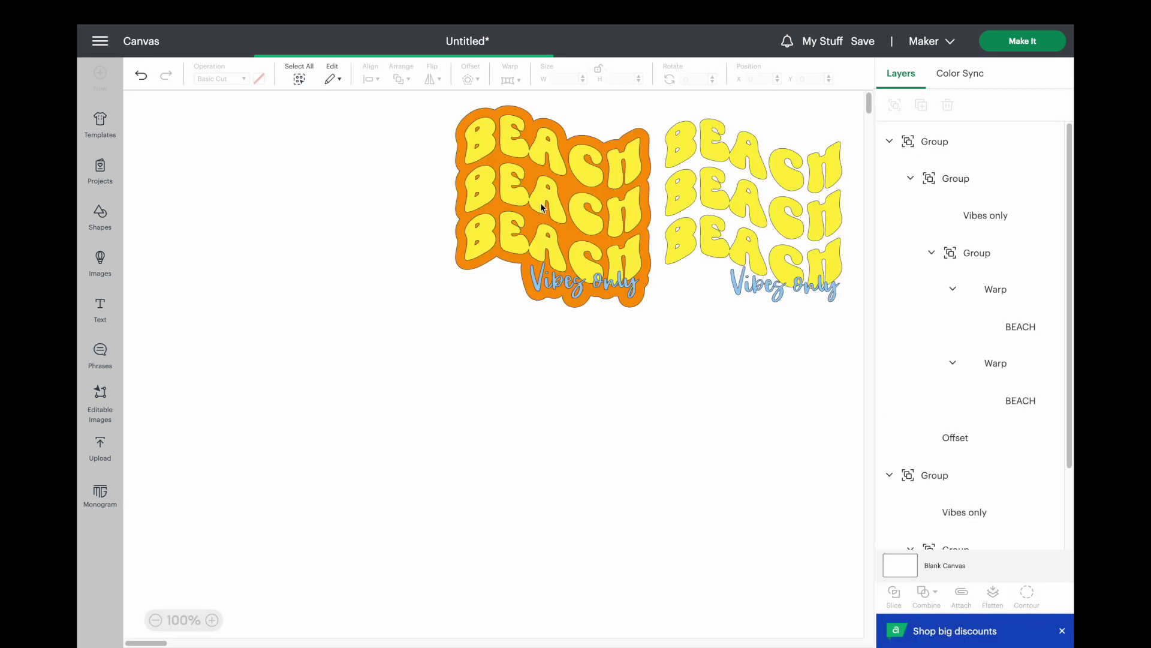
- Position the beach ball at about X 5.3, Y 9.1 and colour it golden yellow
{"action": "left_click_drag", "start_coordinate": [173, 135], "coordinate": [430, 406]}
{"action": "left_click_drag", "start_coordinate": [480, 456], "coordinate": [315, 358]}
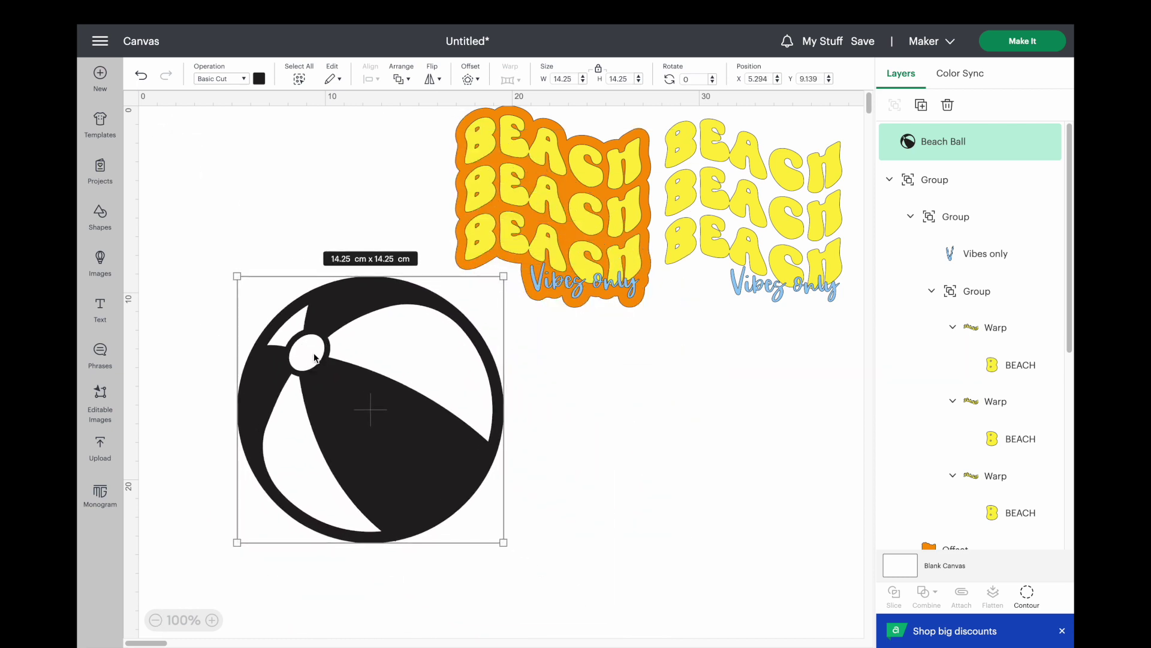
{"action": "left_click", "coordinate": [259, 79]}
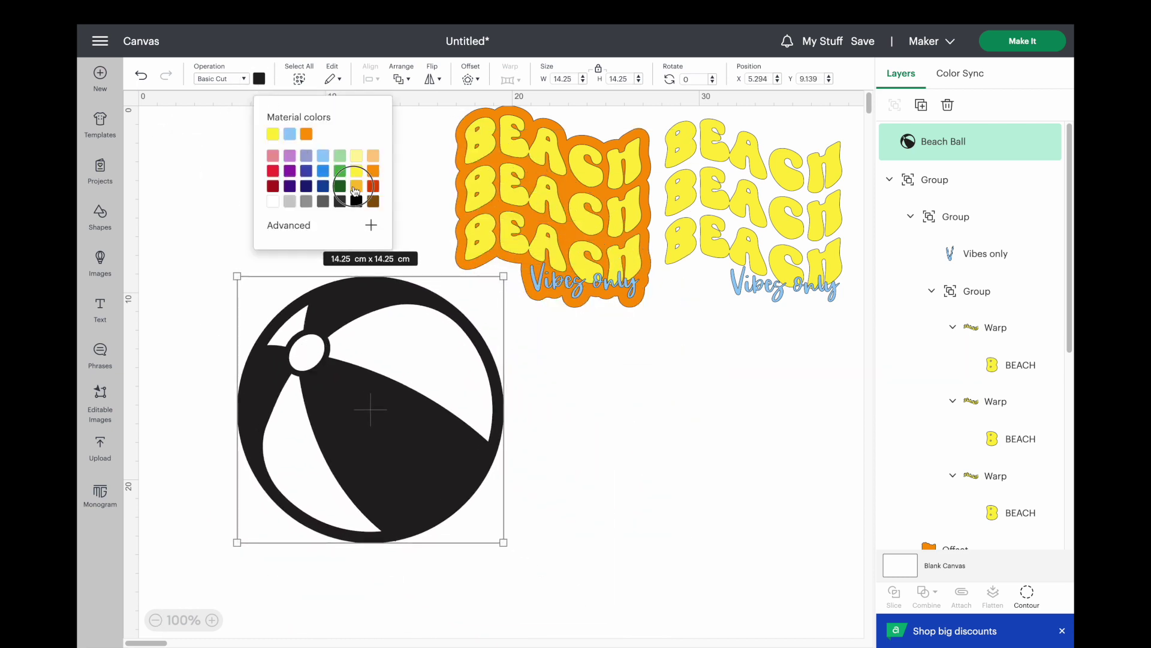
{"action": "left_click", "coordinate": [355, 189]}
{"action": "left_click", "coordinate": [196, 232]}
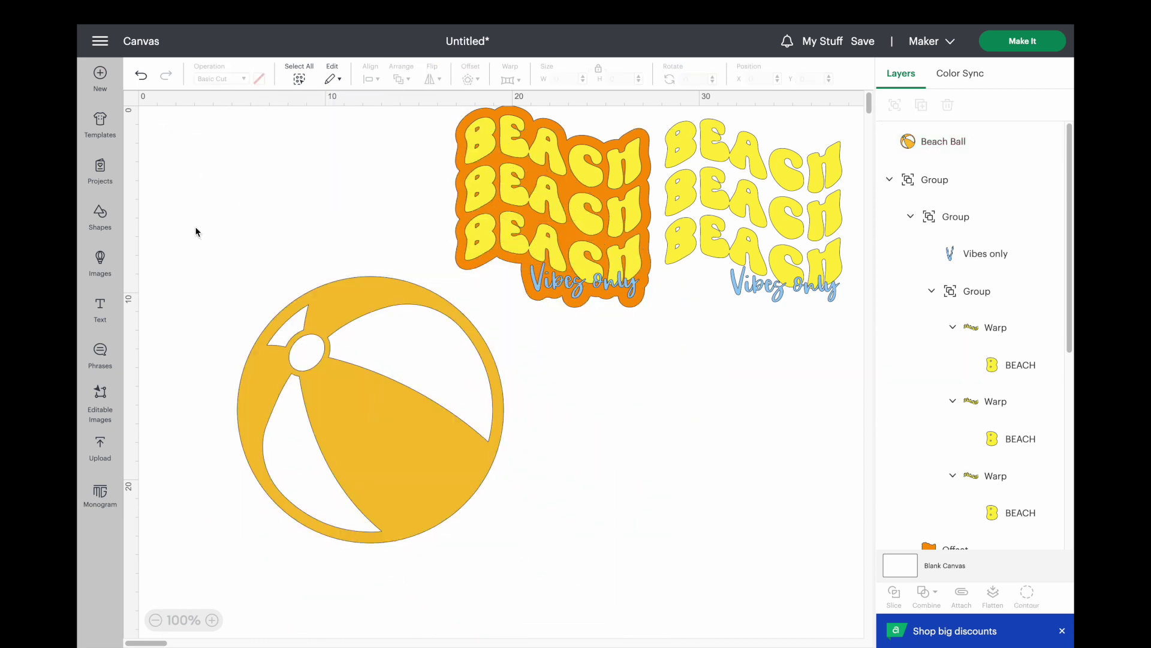
- Add the text "Beach" to the canvas and set its font to BFC Retro Cookie
{"action": "left_click", "coordinate": [117, 311]}
{"action": "type", "text": "Beach"}
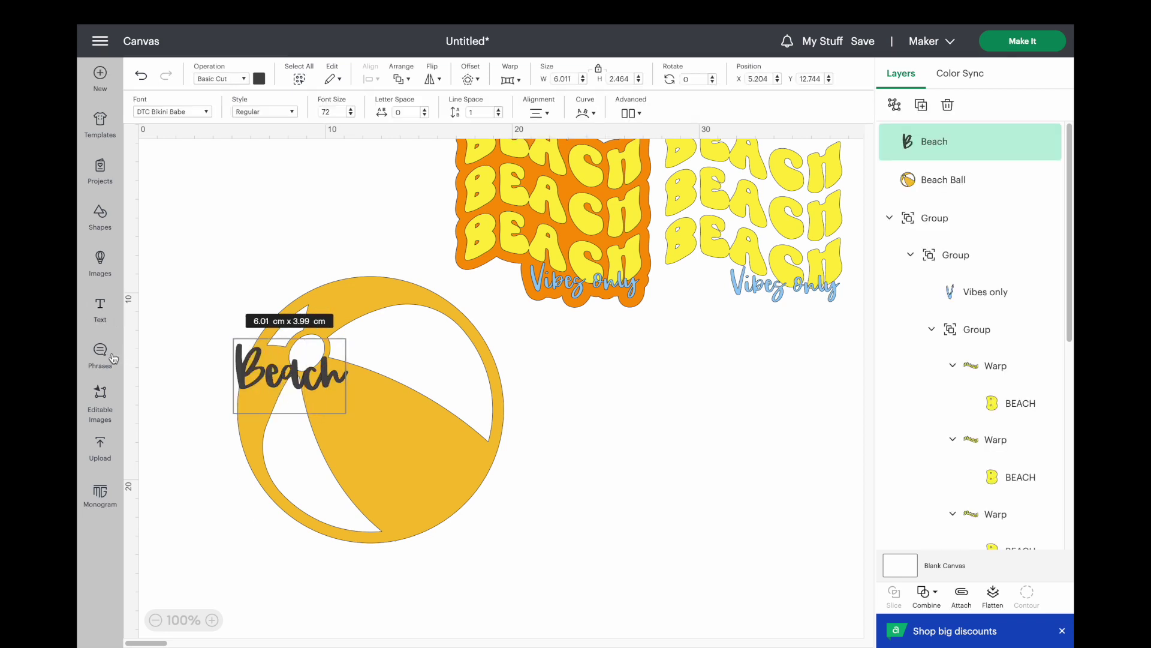
{"action": "left_click", "coordinate": [222, 469]}
{"action": "left_click", "coordinate": [268, 377]}
{"action": "left_click", "coordinate": [201, 115]}
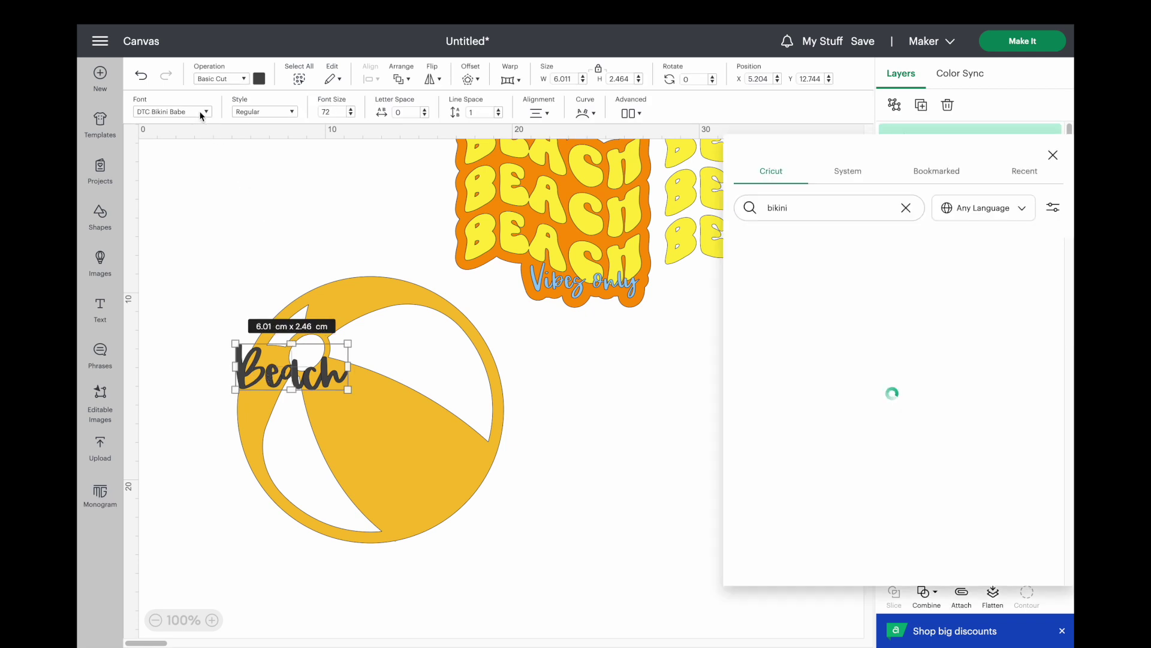
{"action": "left_click", "coordinate": [1018, 175]}
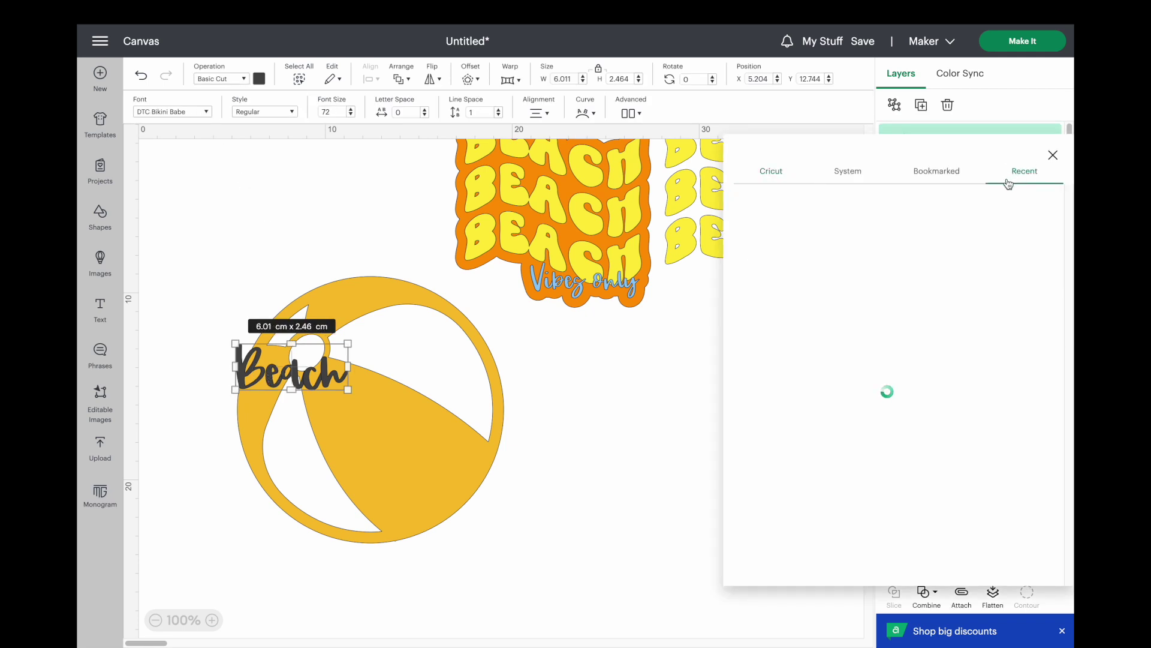
{"action": "left_click", "coordinate": [836, 255]}
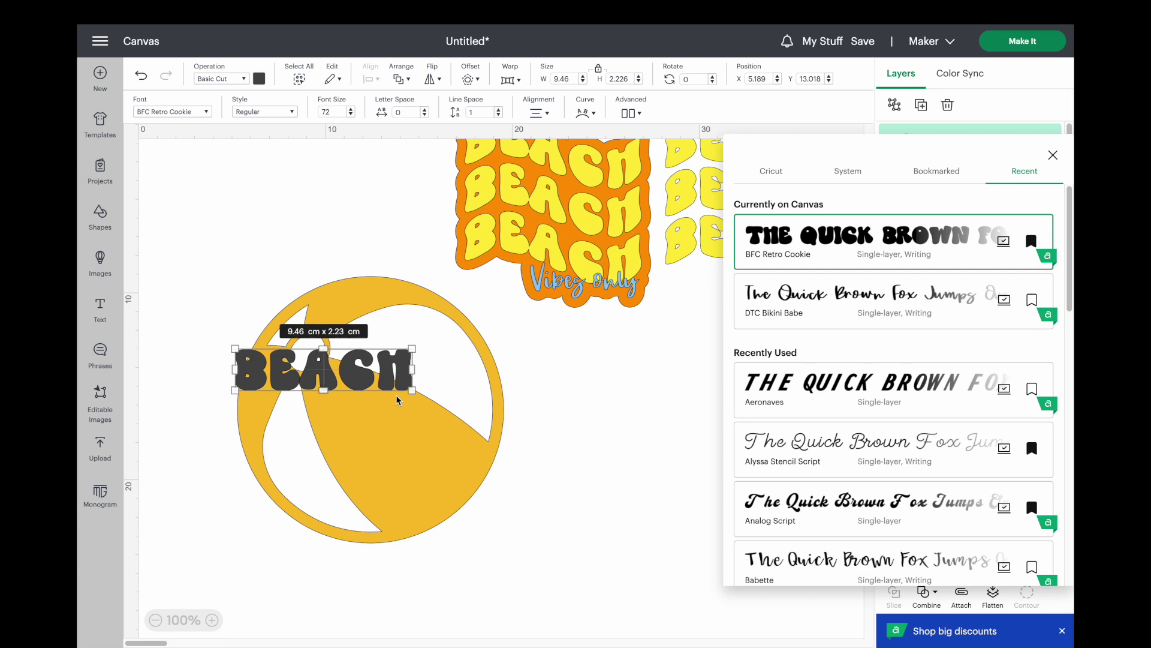
{"action": "left_click", "coordinate": [599, 382]}
- Move the "Beach" text onto the ball's widest golden stripe and rotate it about 45.6° to follow the stripe
{"action": "left_click_drag", "start_coordinate": [324, 368], "coordinate": [363, 411]}
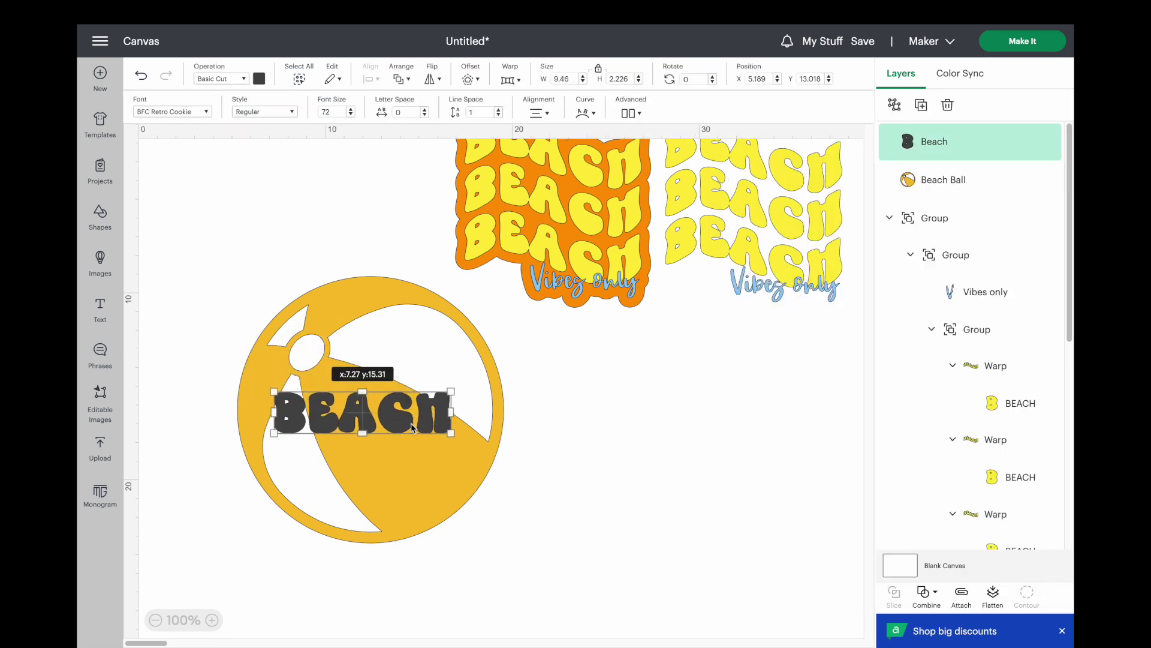
{"action": "left_click_drag", "start_coordinate": [458, 379], "coordinate": [403, 454]}
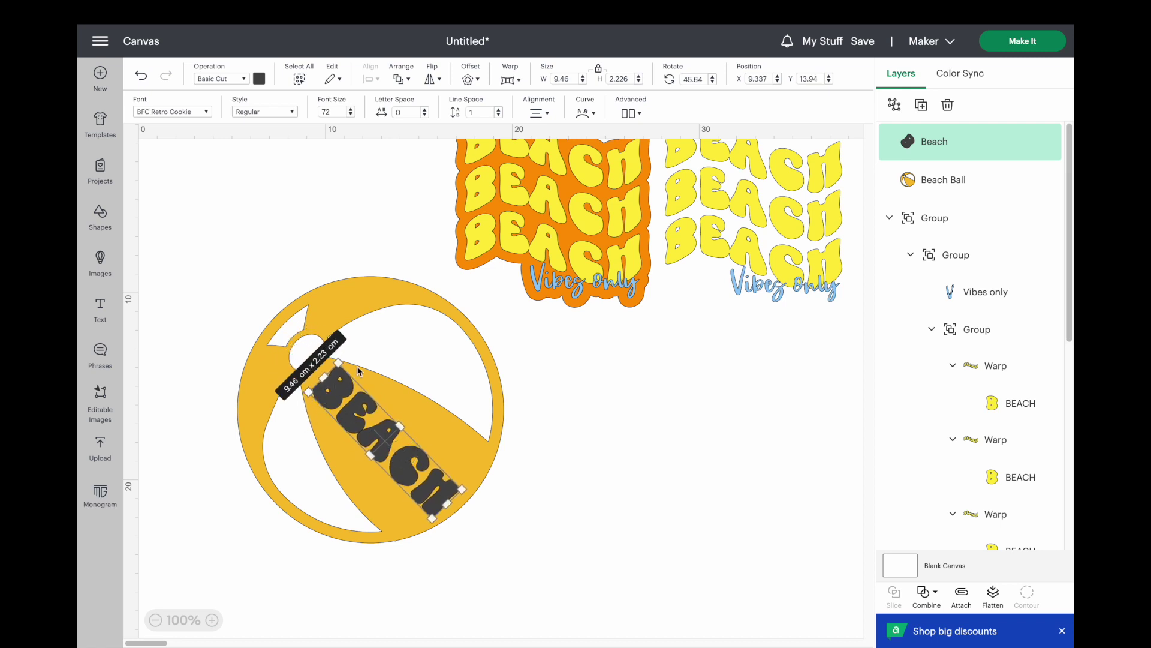
{"action": "left_click", "coordinate": [789, 385]}
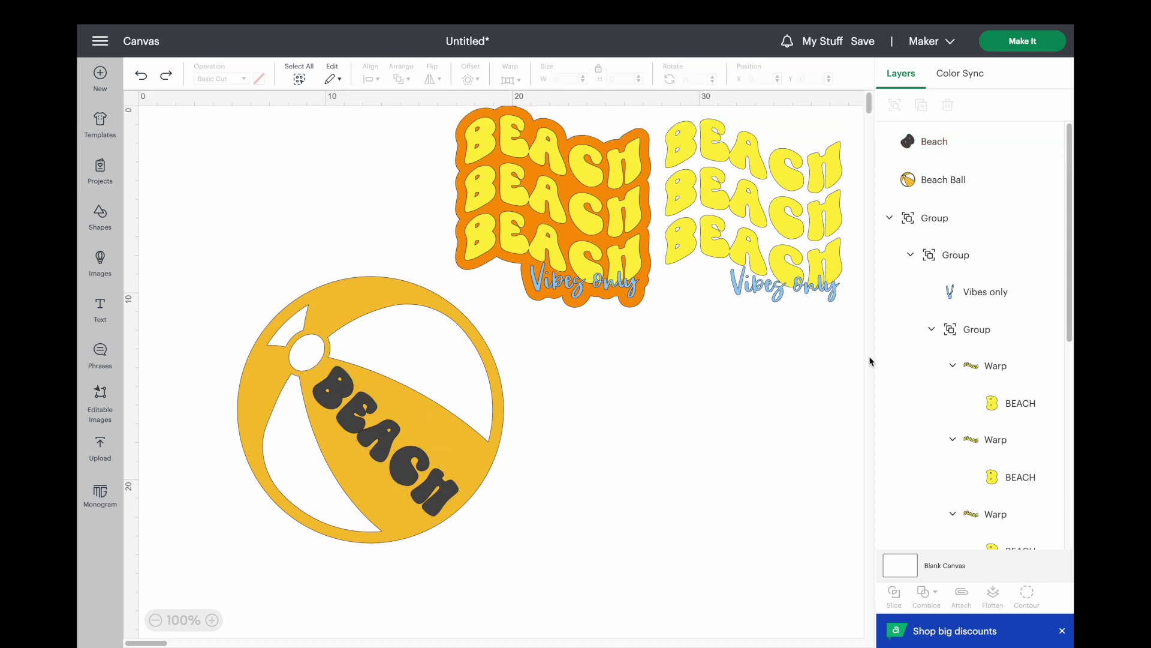
- Bring up the Warp styles for the "Beach" text on the ball and browse to styles 16 to 24
{"action": "left_click", "coordinate": [924, 144]}
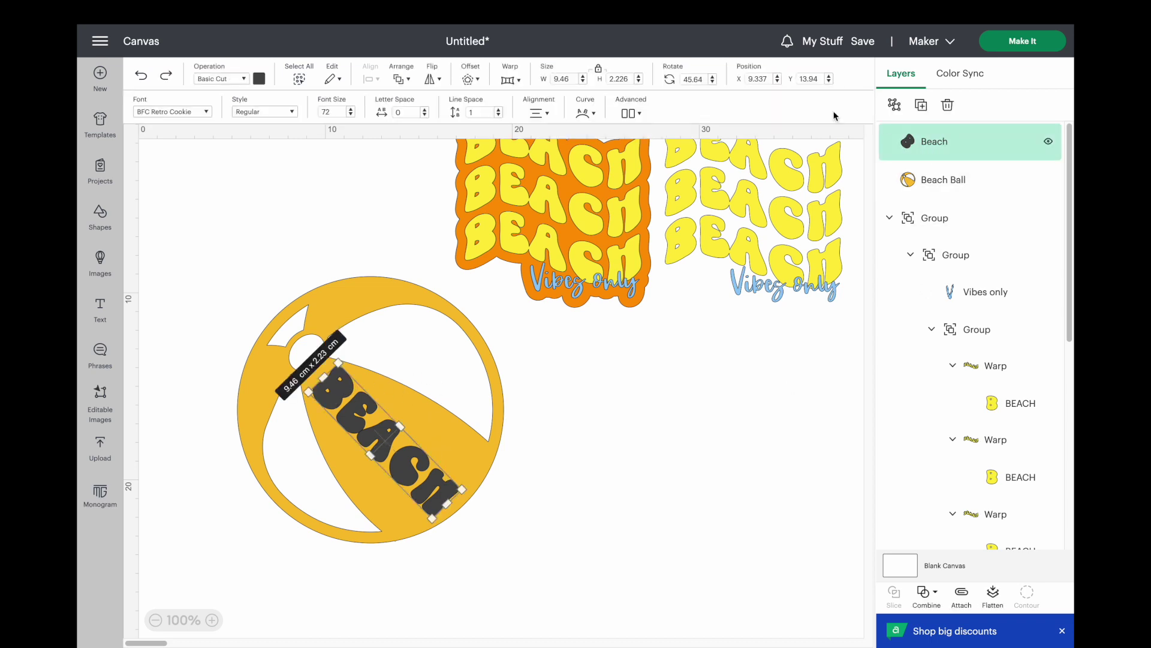
{"action": "left_click", "coordinate": [514, 79]}
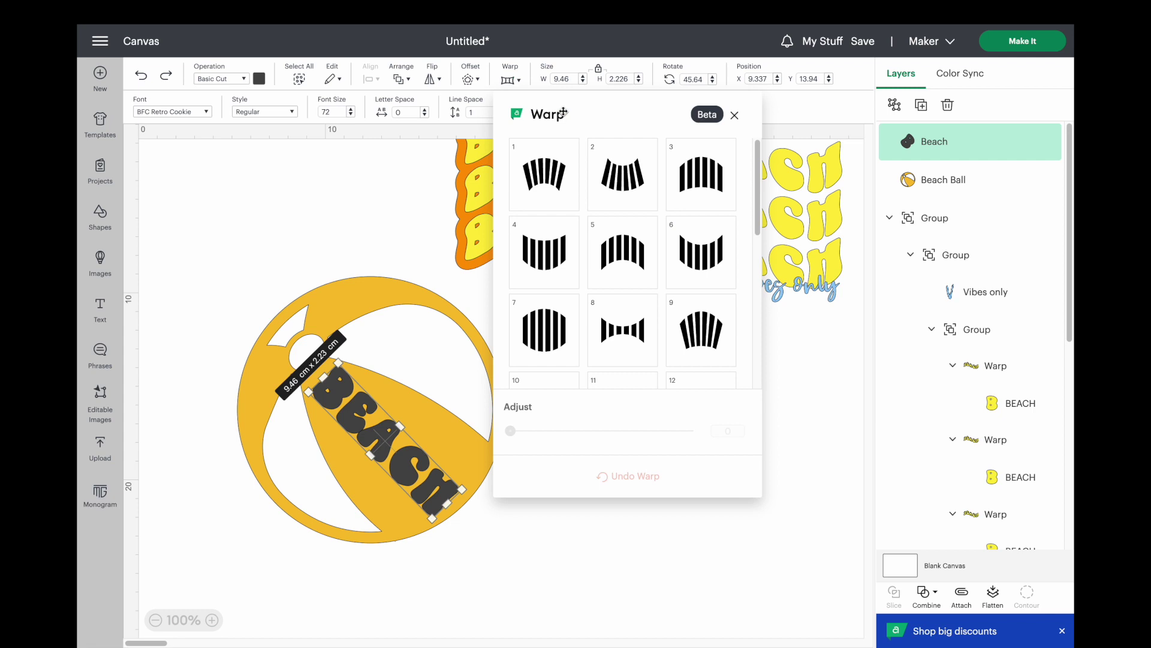
{"action": "scroll", "coordinate": [638, 258], "scroll_direction": "down", "scroll_amount": 3}
{"action": "scroll", "coordinate": [647, 249], "scroll_direction": "down", "scroll_amount": 6}
{"action": "scroll", "coordinate": [643, 237], "scroll_direction": "down", "scroll_amount": 1}
{"action": "scroll", "coordinate": [626, 252], "scroll_direction": "up", "scroll_amount": 1}
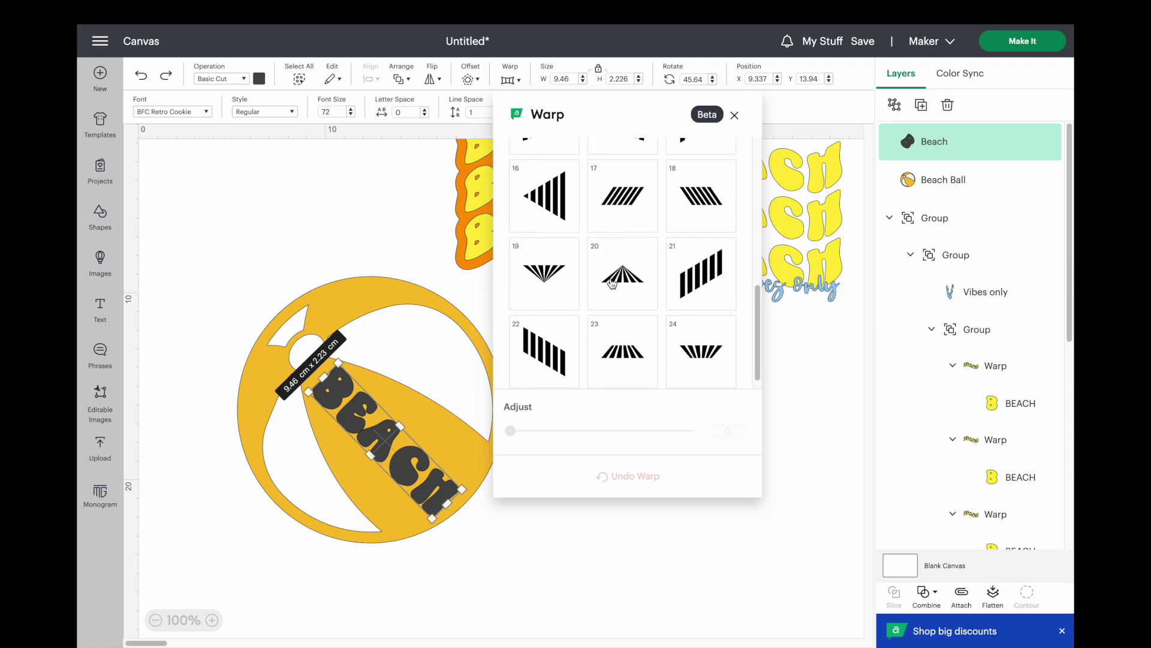
- Try warp styles 20, 19, 17, 23, 24 and 21 on the "Beach" text
{"action": "left_click", "coordinate": [618, 277]}
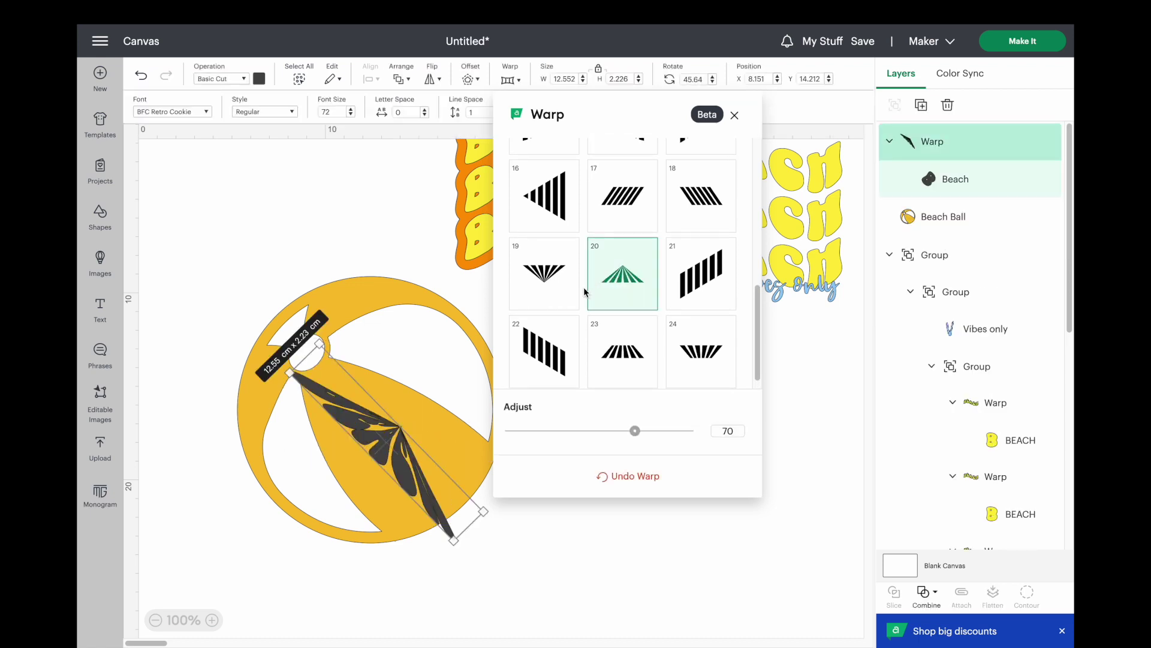
{"action": "left_click", "coordinate": [551, 285]}
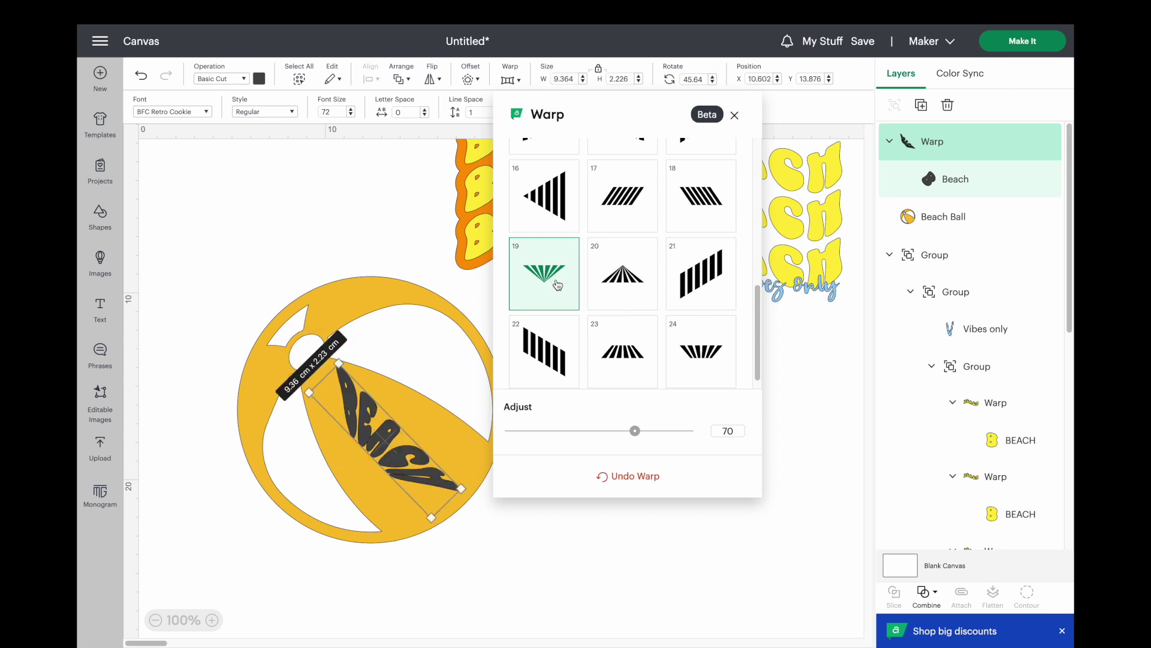
{"action": "left_click", "coordinate": [610, 216]}
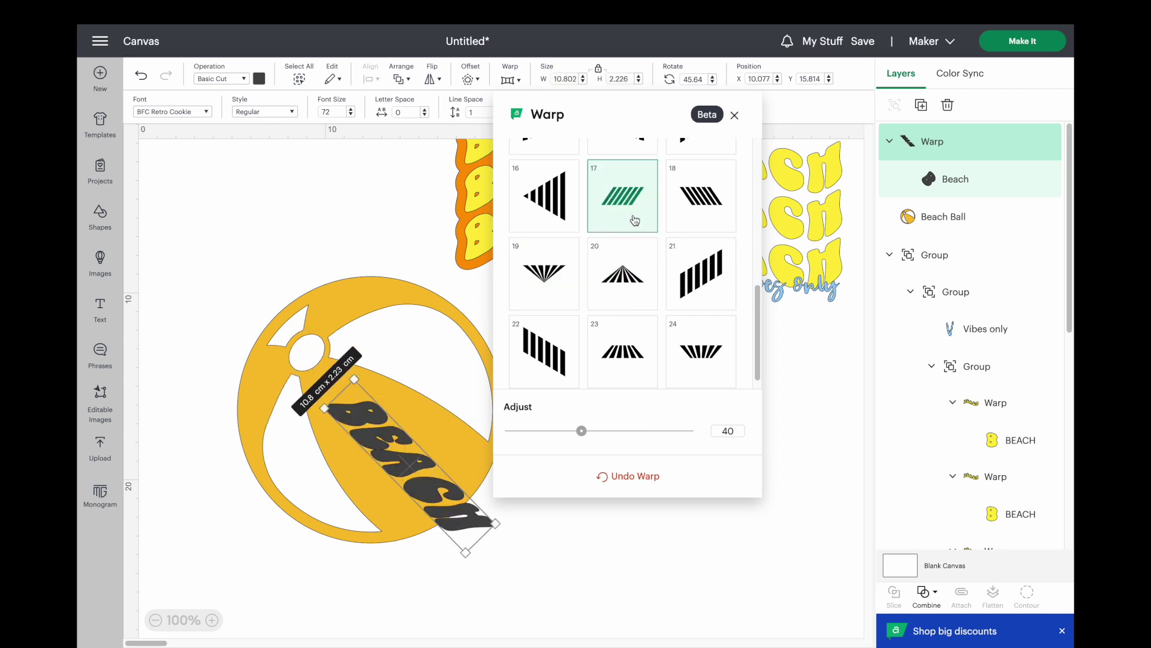
{"action": "left_click", "coordinate": [637, 358]}
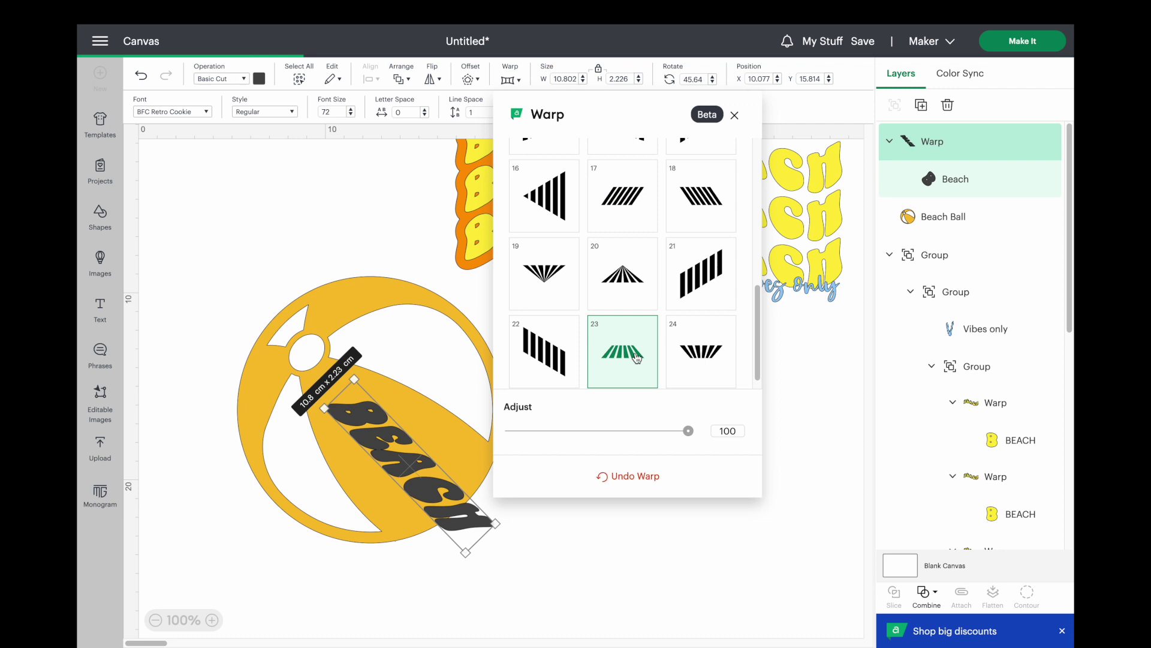
{"action": "left_click", "coordinate": [688, 354]}
{"action": "left_click", "coordinate": [711, 292]}
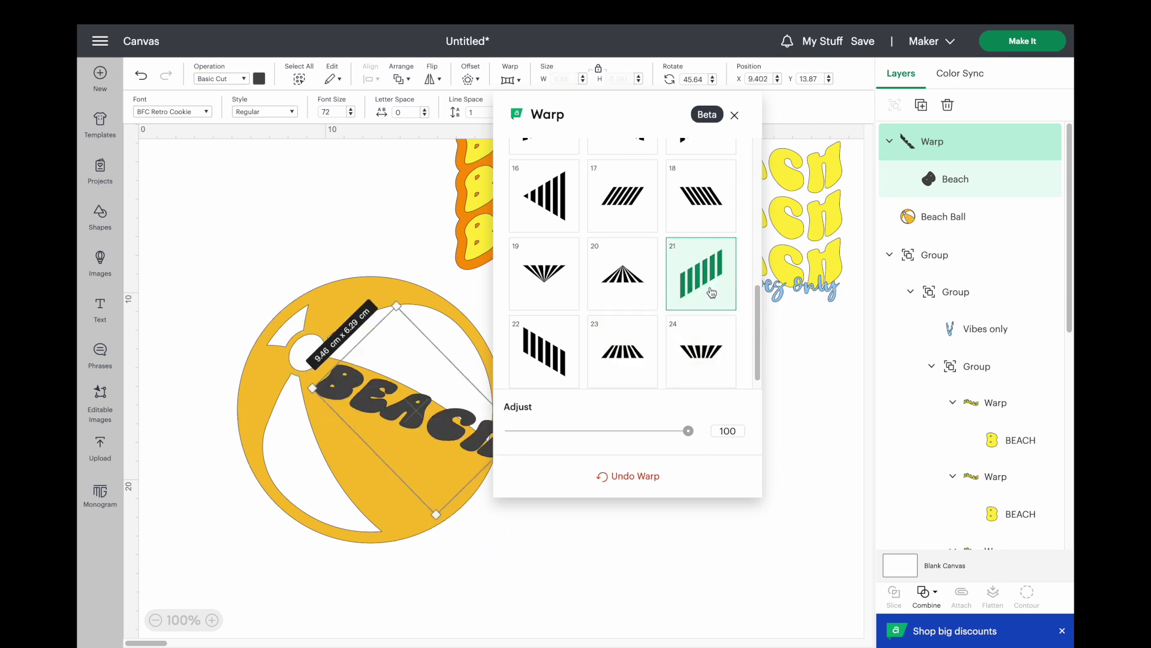
- Apply warp style 16 to the "Beach" text and nudge it to about X 9.9, Y 14.5 on the golden stripe
{"action": "scroll", "coordinate": [708, 267], "scroll_direction": "up", "scroll_amount": 1}
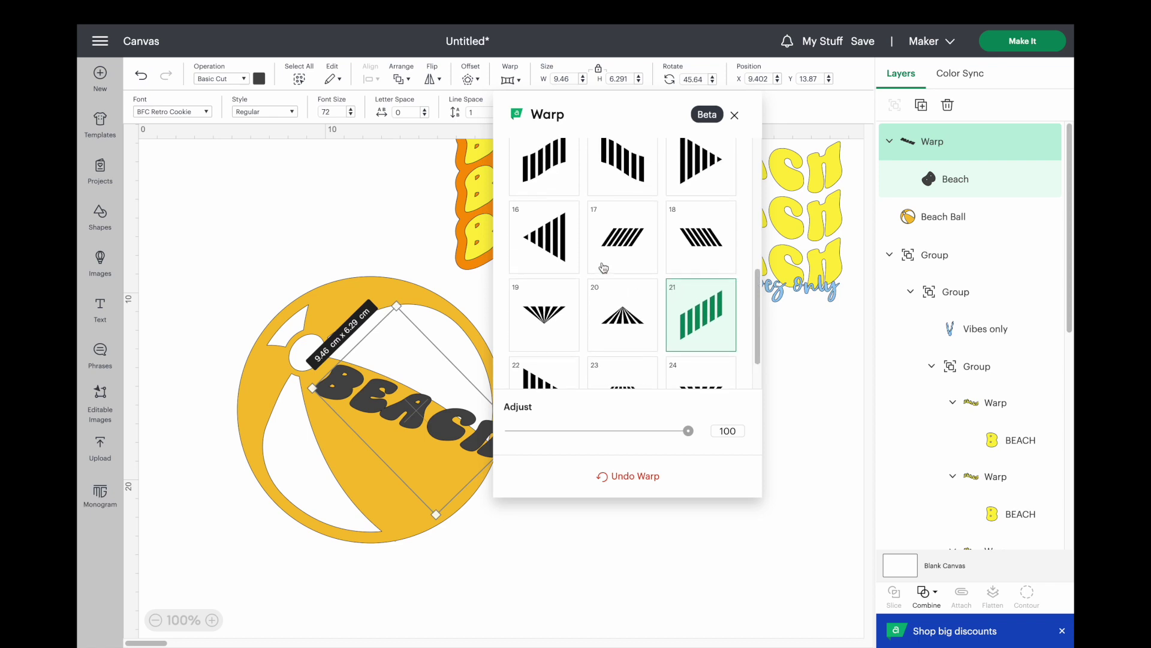
{"action": "left_click", "coordinate": [543, 258]}
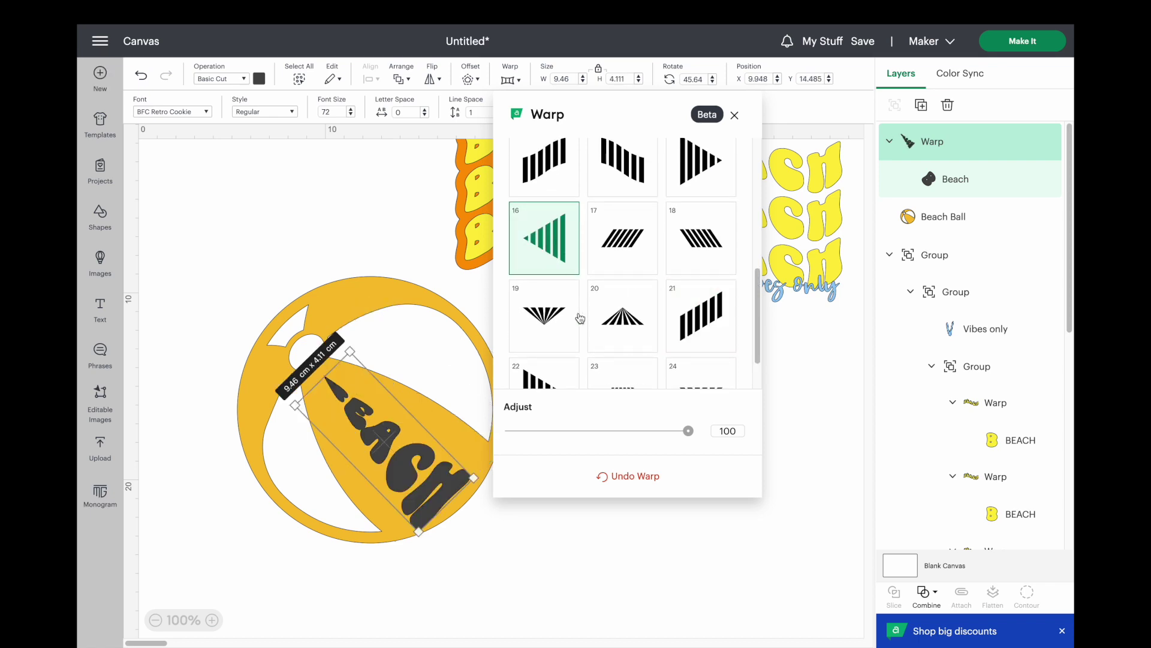
{"action": "left_click", "coordinate": [559, 556]}
{"action": "left_click", "coordinate": [379, 442]}
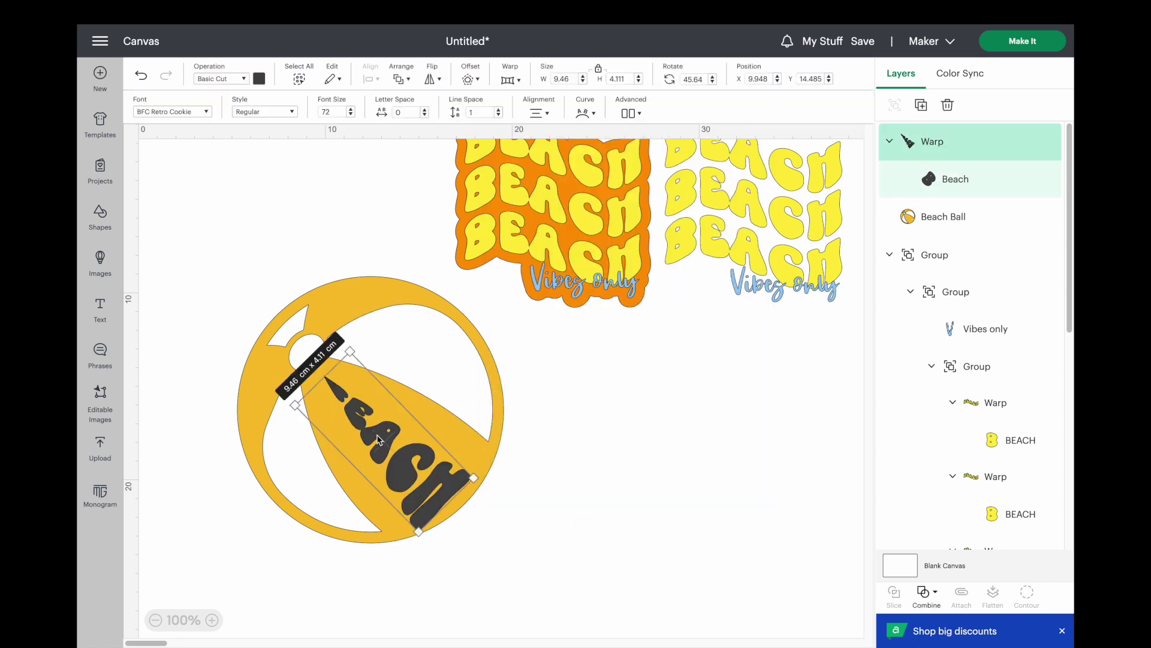
{"action": "left_click_drag", "start_coordinate": [363, 418], "coordinate": [360, 417]}
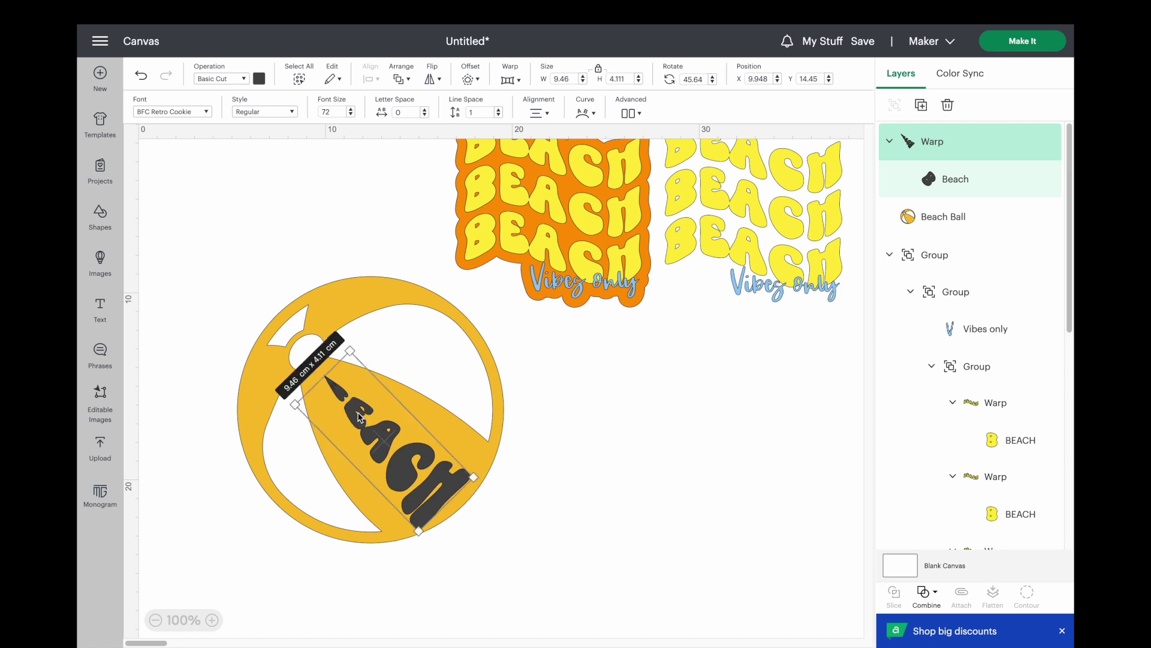
- Insert spaces before the word in the warped "Beach" text and move it to about X 9.6, Y 14.0 on the stripe
{"action": "double_click", "coordinate": [386, 438]}
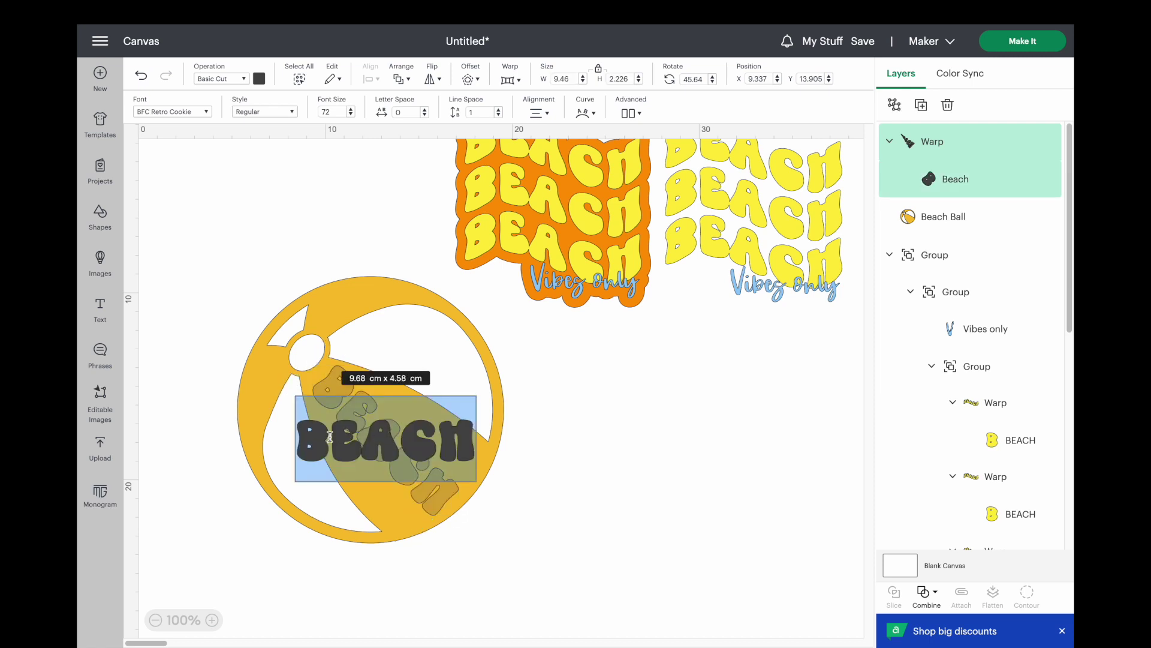
{"action": "left_click", "coordinate": [299, 436]}
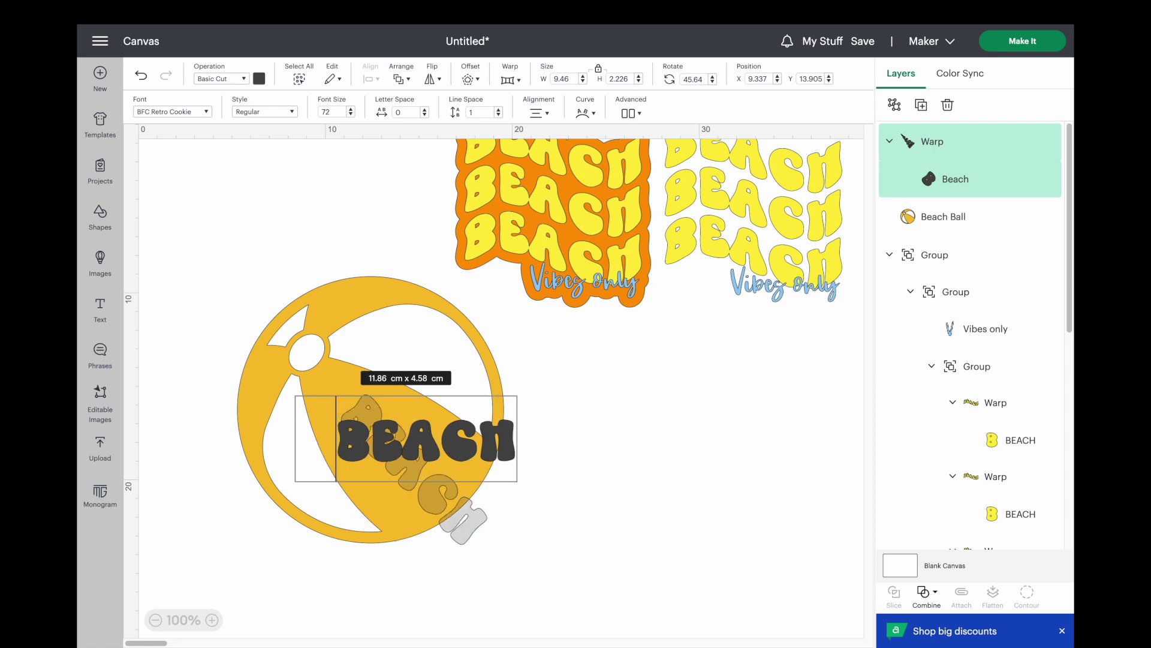
{"action": "key", "text": "Return"}
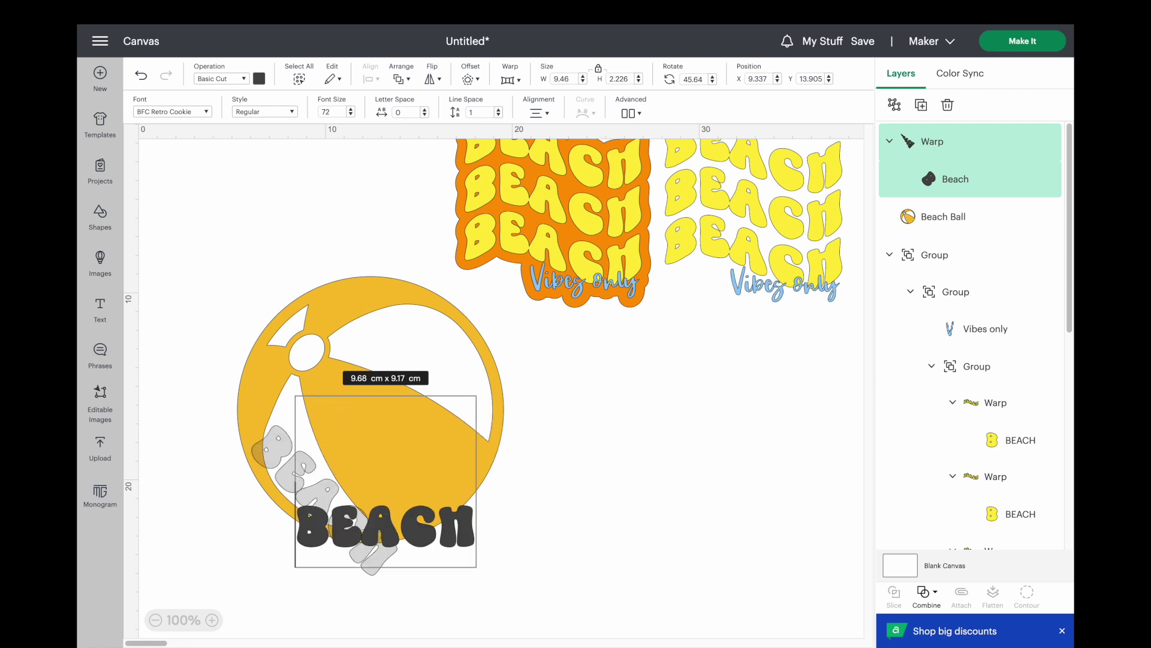
{"action": "key", "text": "BackSpace"}
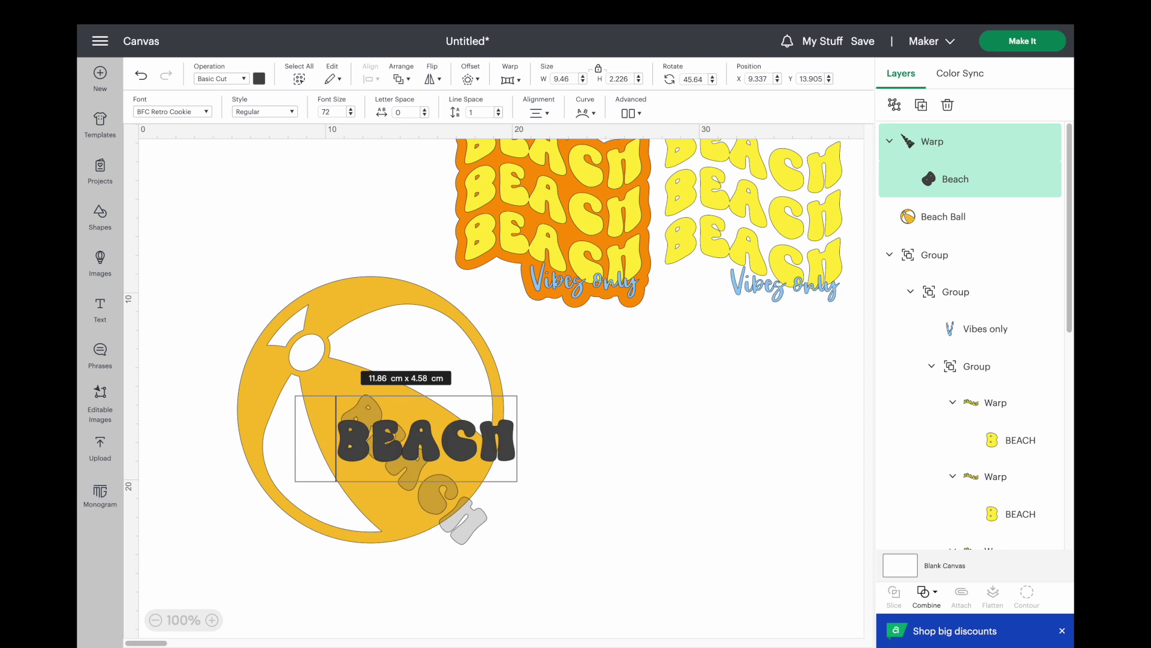
{"action": "left_click", "coordinate": [642, 381]}
{"action": "left_click_drag", "start_coordinate": [472, 509], "coordinate": [410, 453]}
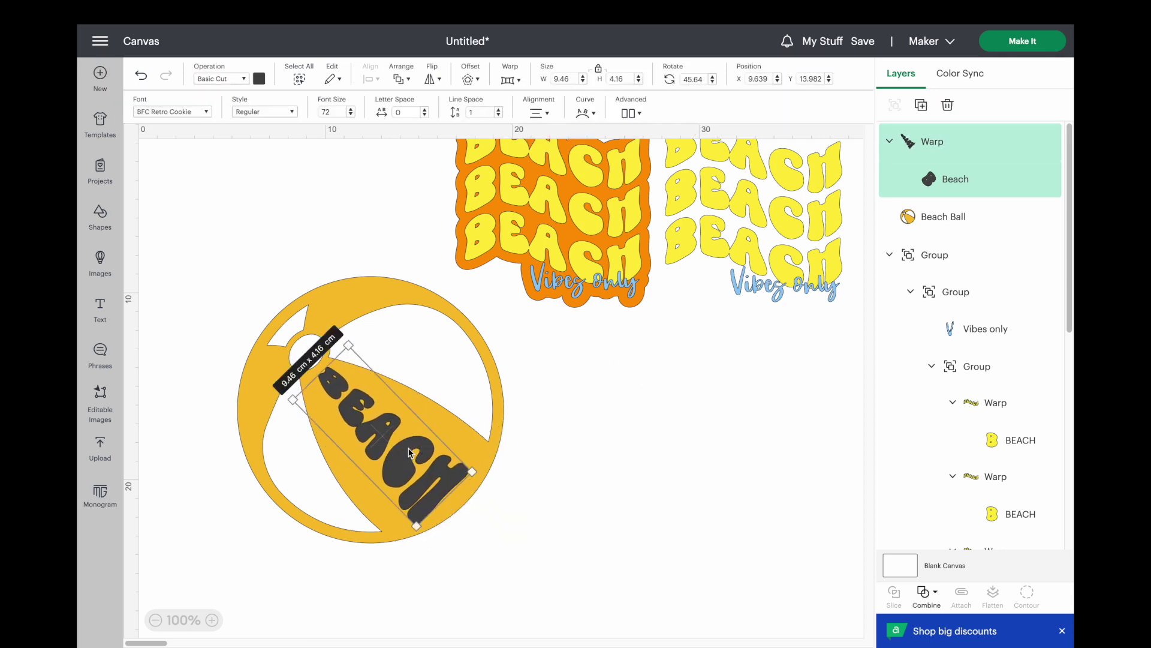
- Insert more leading spaces in the warped "Beach" text and move it to about X 9.5, Y 14.0 on the golden stripe
{"action": "double_click", "coordinate": [410, 453]}
{"action": "left_click", "coordinate": [295, 426]}
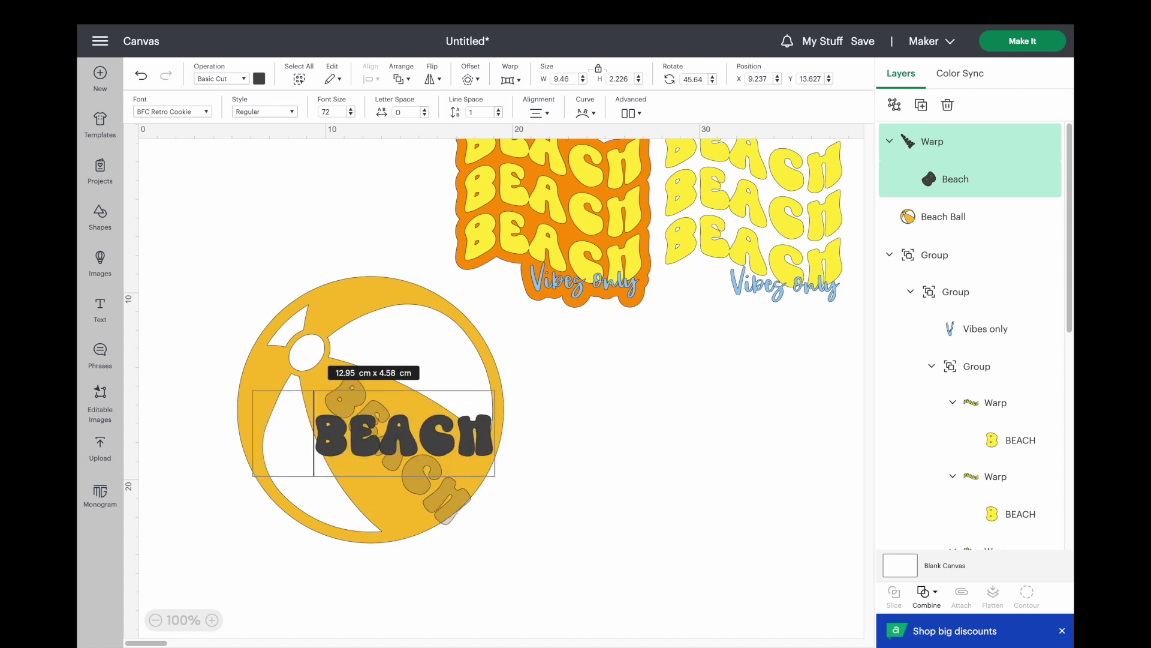
{"action": "key", "text": "ctrl+z"}
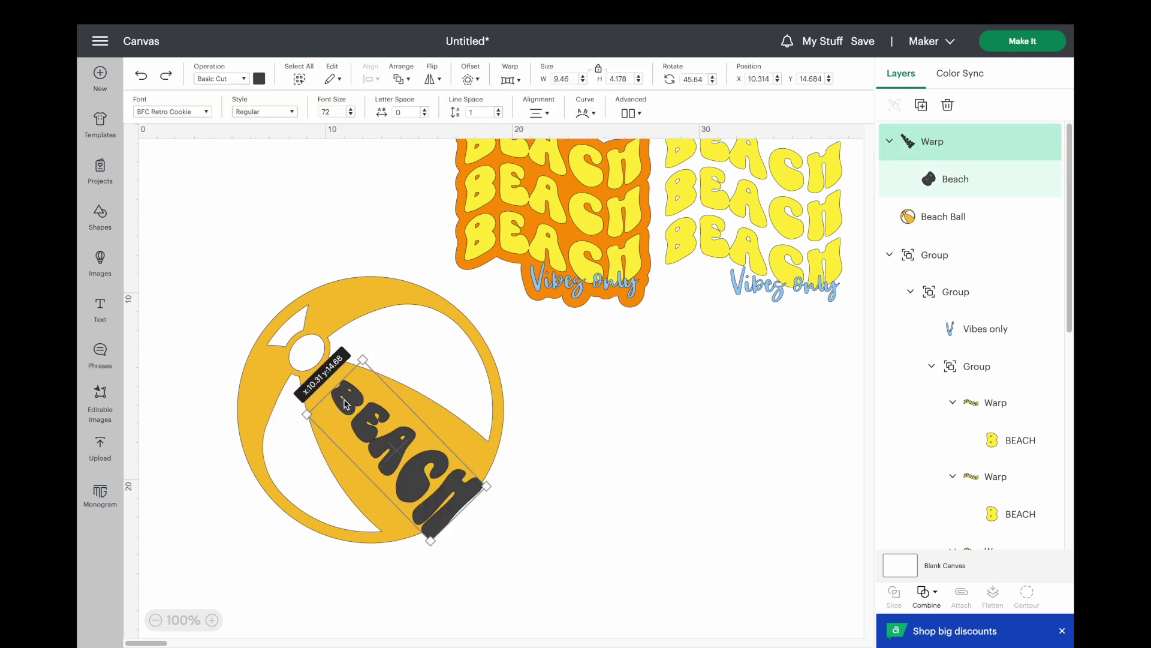
{"action": "double_click", "coordinate": [344, 402]}
{"action": "left_click", "coordinate": [313, 436]}
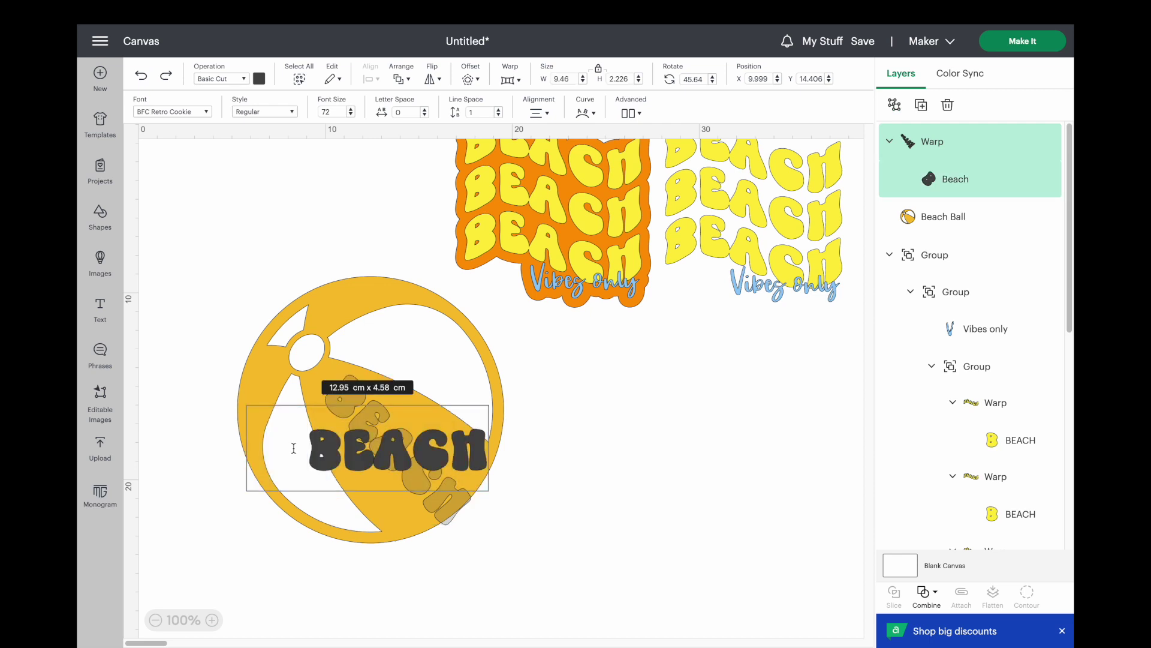
{"action": "left_click", "coordinate": [714, 411]}
{"action": "left_click_drag", "start_coordinate": [459, 482], "coordinate": [413, 450]}
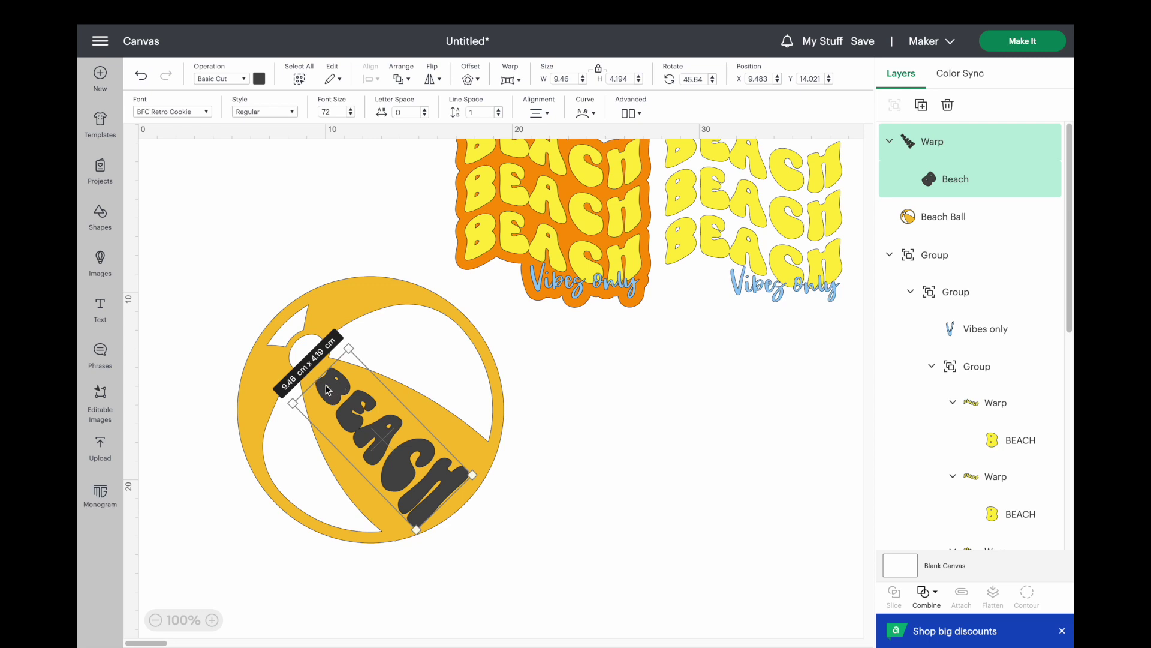
{"action": "double_click", "coordinate": [379, 444]}
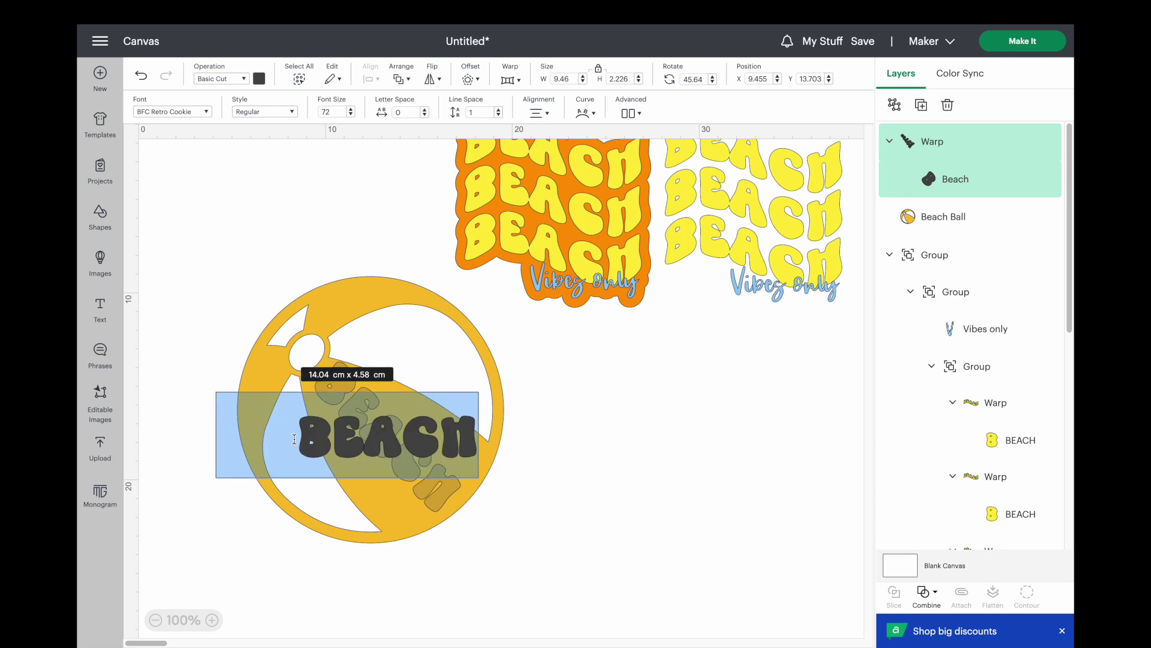
{"action": "left_click", "coordinate": [594, 464]}
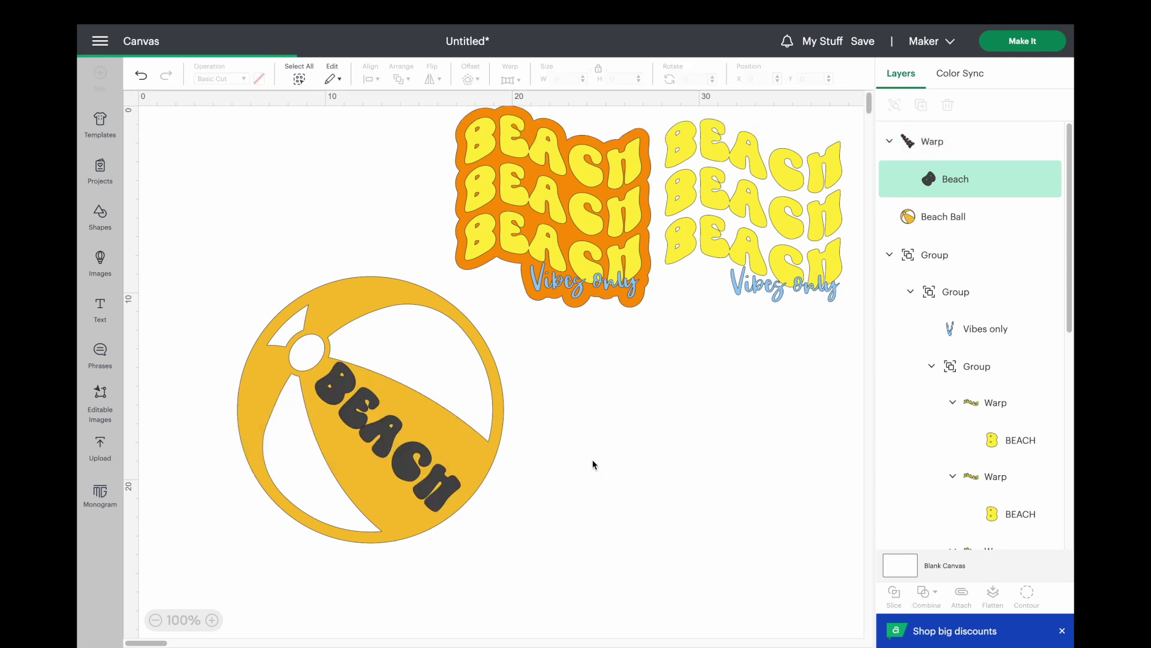
- Colour the warped "Beach" text on the ball dark orange-red
{"action": "left_click", "coordinate": [368, 394]}
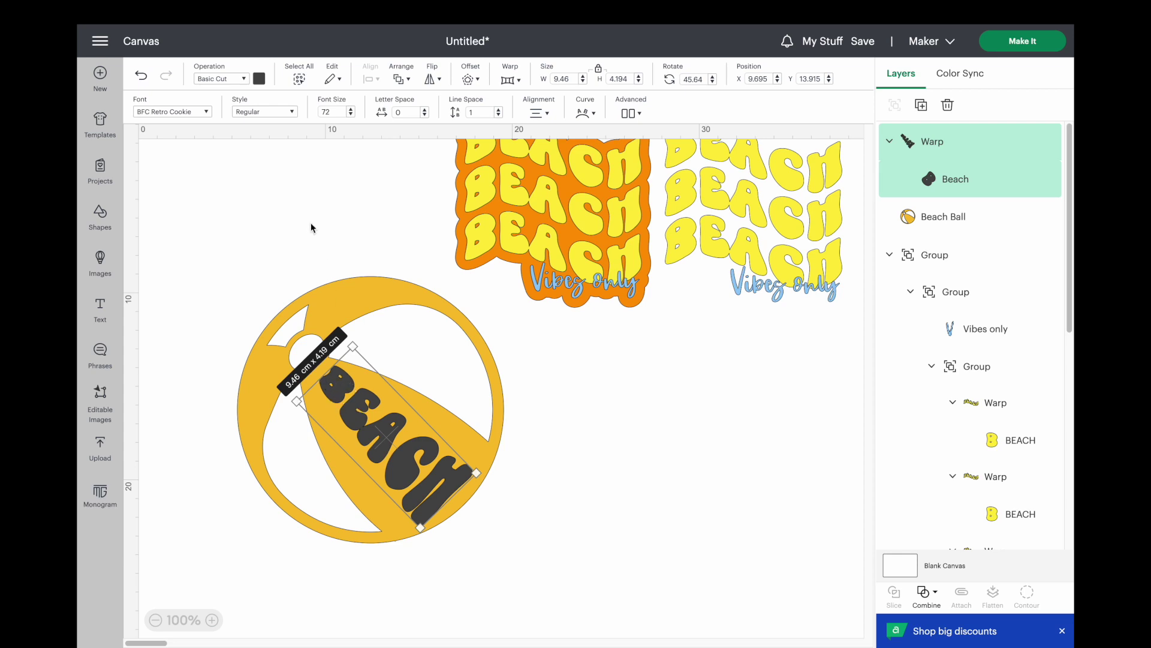
{"action": "left_click", "coordinate": [257, 78]}
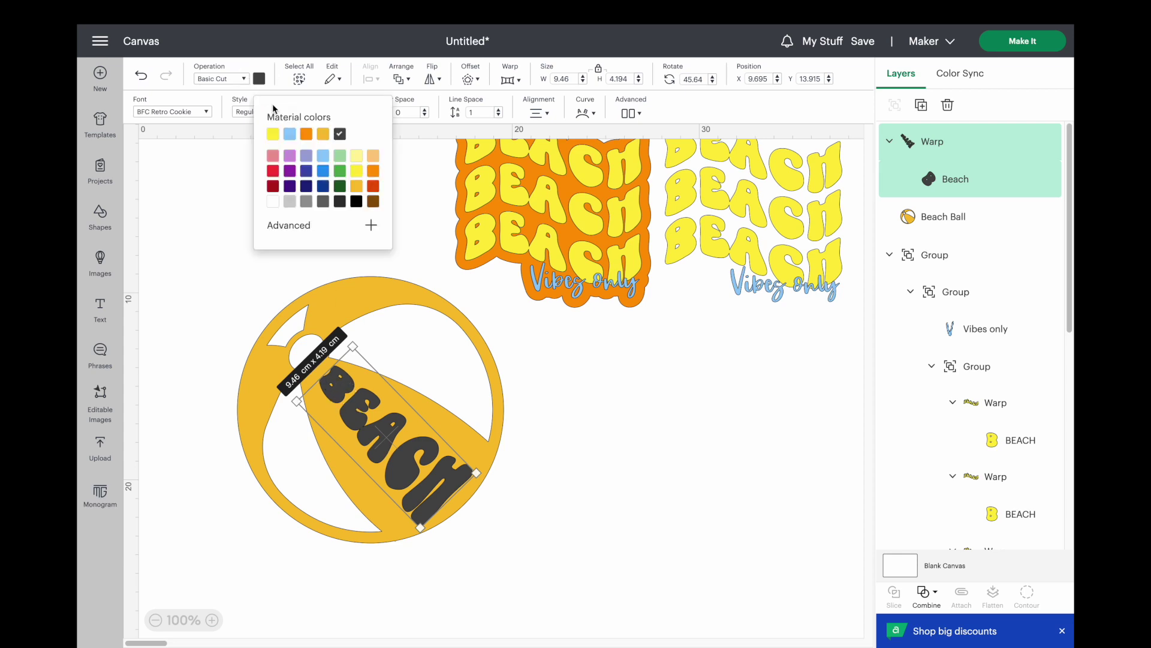
{"action": "left_click", "coordinate": [373, 186]}
{"action": "left_click", "coordinate": [545, 411]}
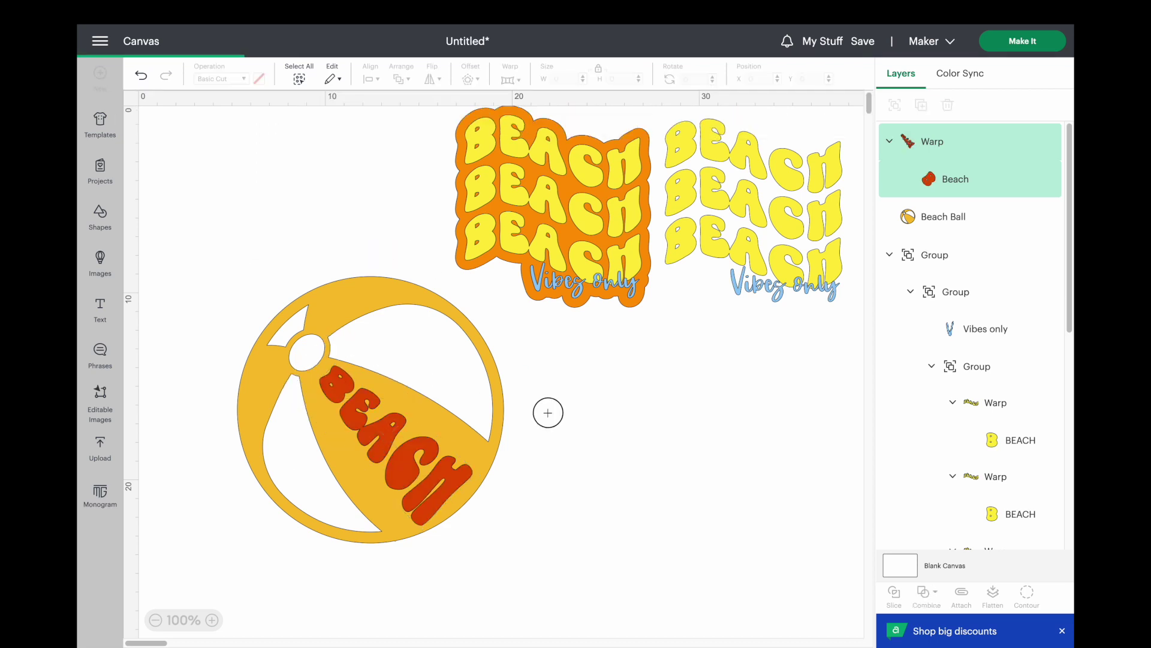
- Group the beach ball with its warped text, and shrink the group into the space beside the orange-backed BEACH design
{"action": "left_click_drag", "start_coordinate": [228, 266], "coordinate": [364, 459]}
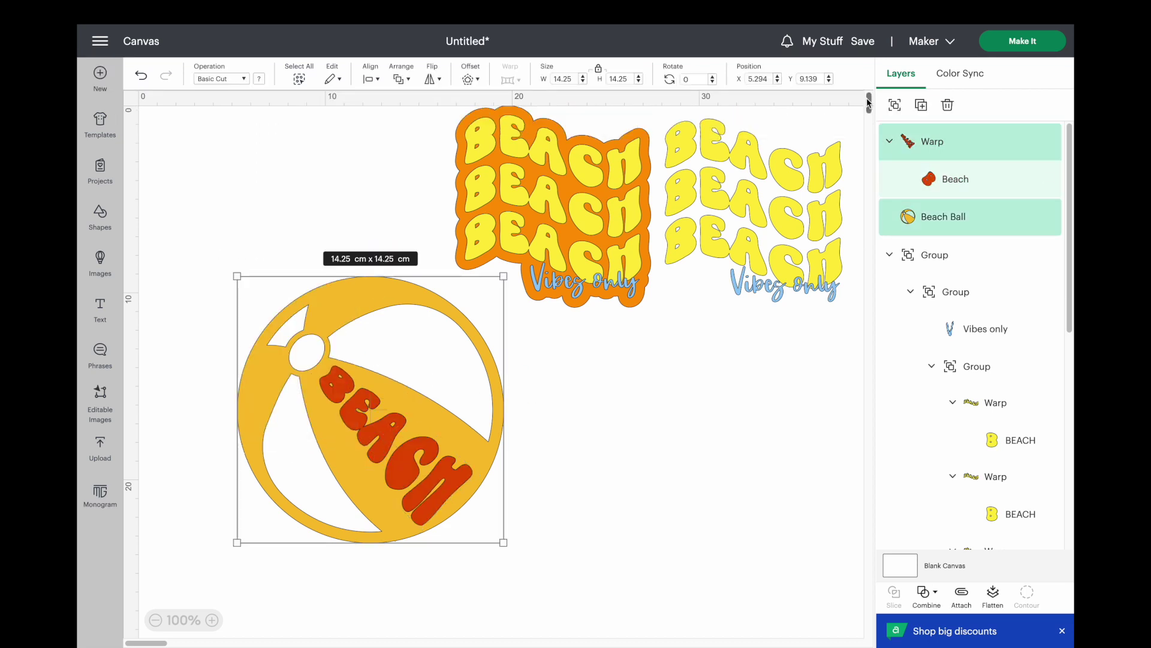
{"action": "left_click", "coordinate": [894, 105]}
{"action": "left_click_drag", "start_coordinate": [236, 275], "coordinate": [344, 384]}
{"action": "left_click_drag", "start_coordinate": [368, 441], "coordinate": [290, 179]}
{"action": "left_click", "coordinate": [270, 338]}
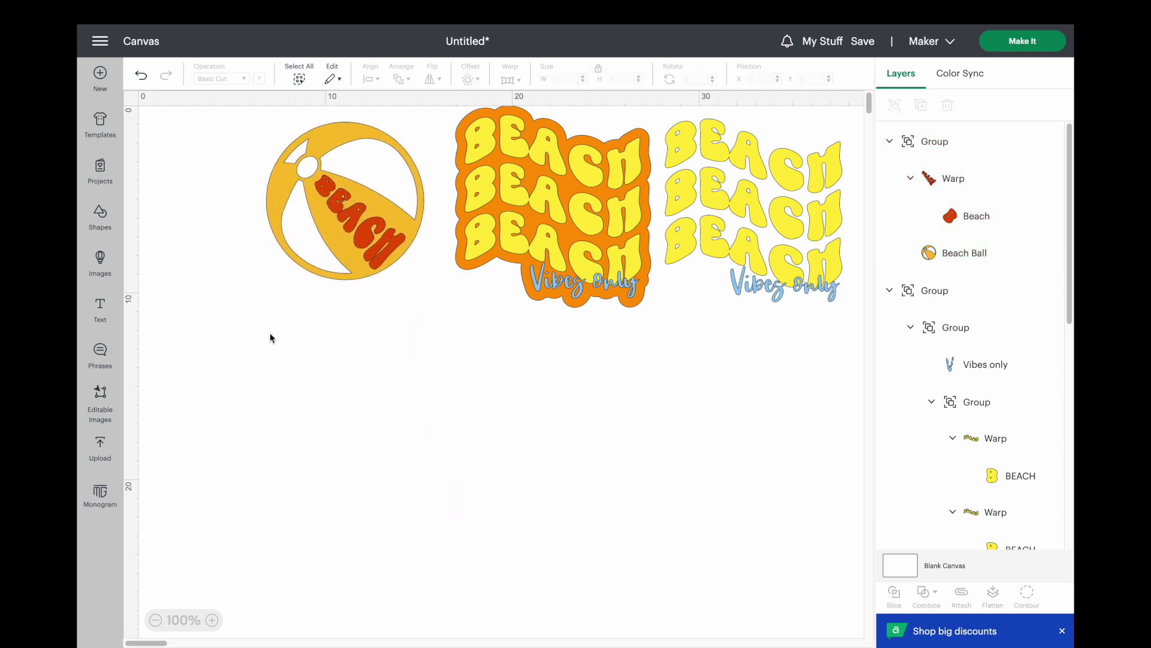
- Add the round sun-and-waves image from the "beach" image results, and shrink and place it below the orange-backed BEACH design
{"action": "left_click", "coordinate": [102, 261]}
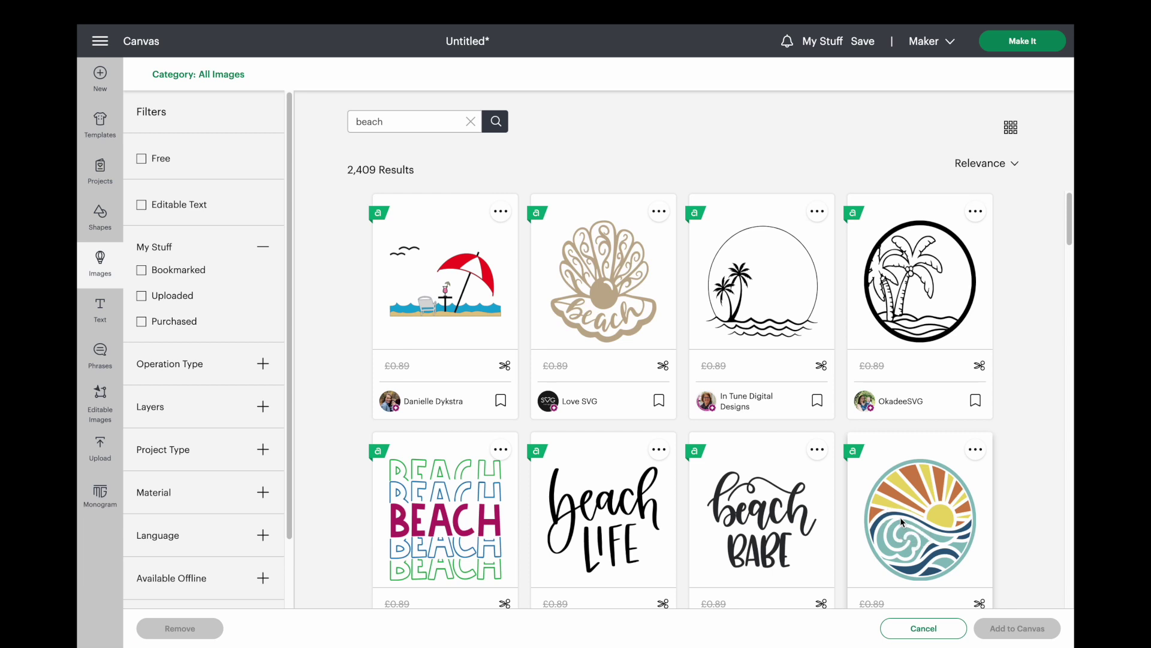
{"action": "left_click", "coordinate": [903, 522]}
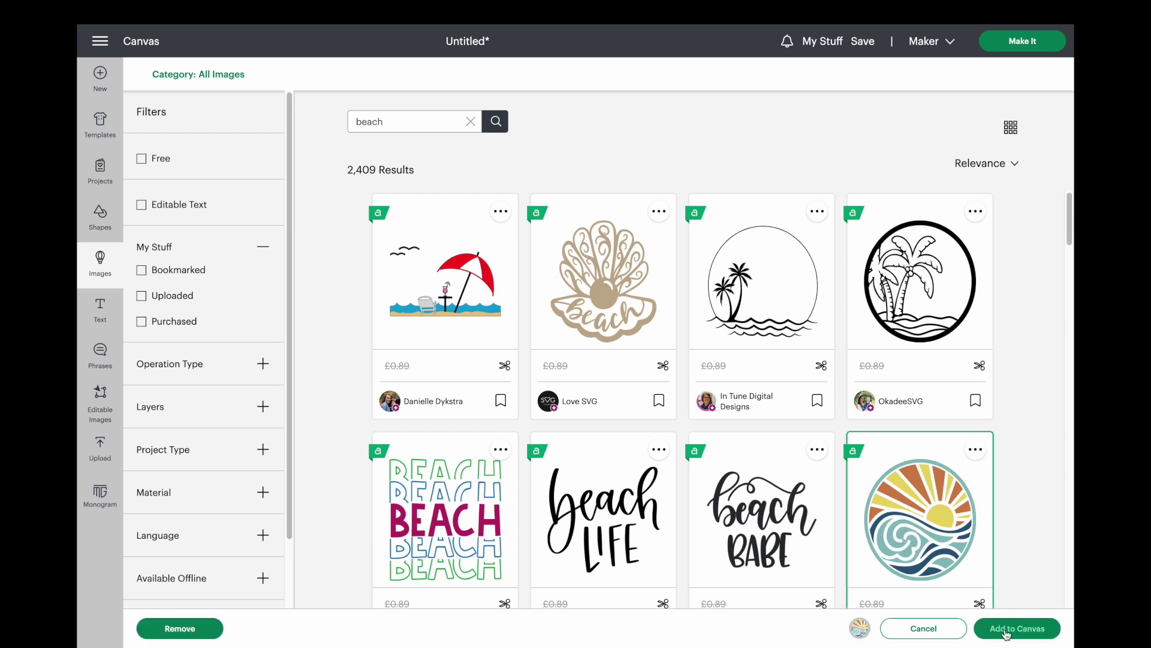
{"action": "scroll", "coordinate": [912, 540], "scroll_direction": "down", "scroll_amount": 1}
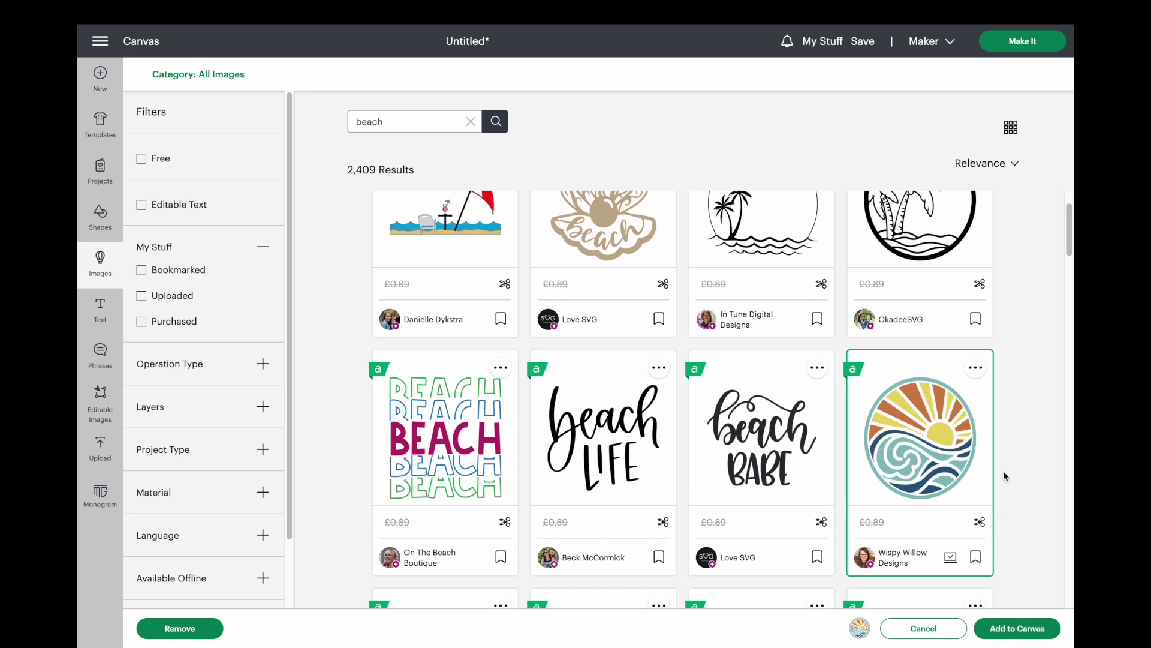
{"action": "left_click", "coordinate": [1018, 628]}
{"action": "left_click_drag", "start_coordinate": [420, 418], "coordinate": [592, 600]}
{"action": "left_click_drag", "start_coordinate": [334, 308], "coordinate": [440, 437]}
{"action": "left_click_drag", "start_coordinate": [500, 495], "coordinate": [469, 498]}
- Add two separate text objects, "Vacation" and "Station", above the round sun-and-waves image
{"action": "left_click", "coordinate": [109, 306]}
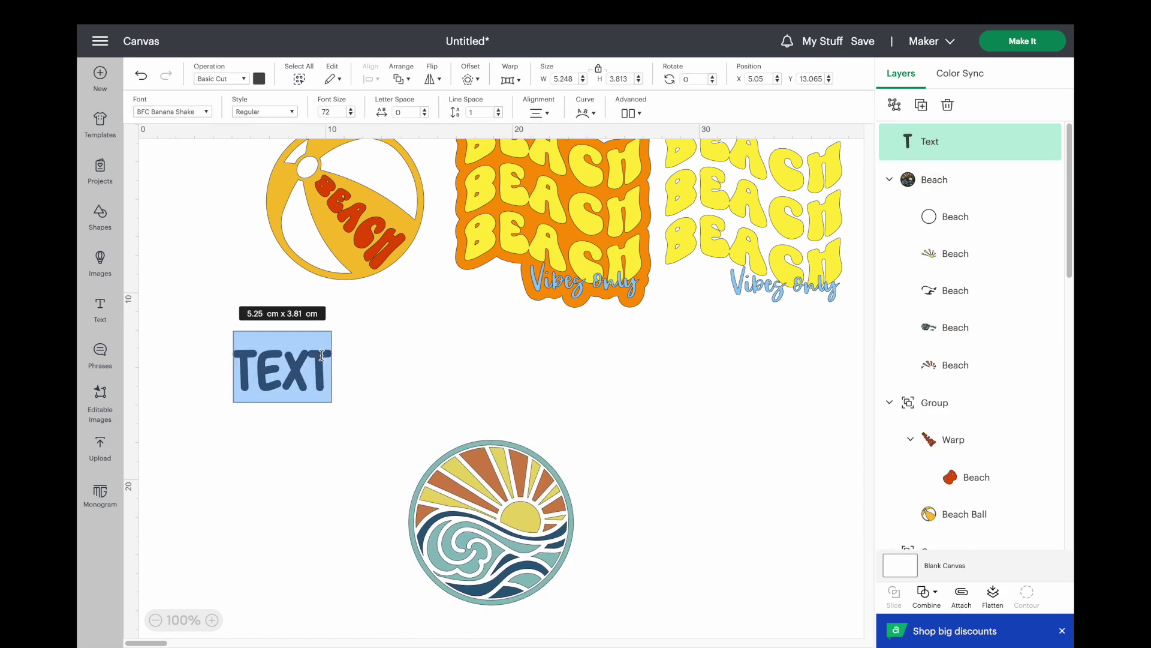
{"action": "type", "text": "Vacation"}
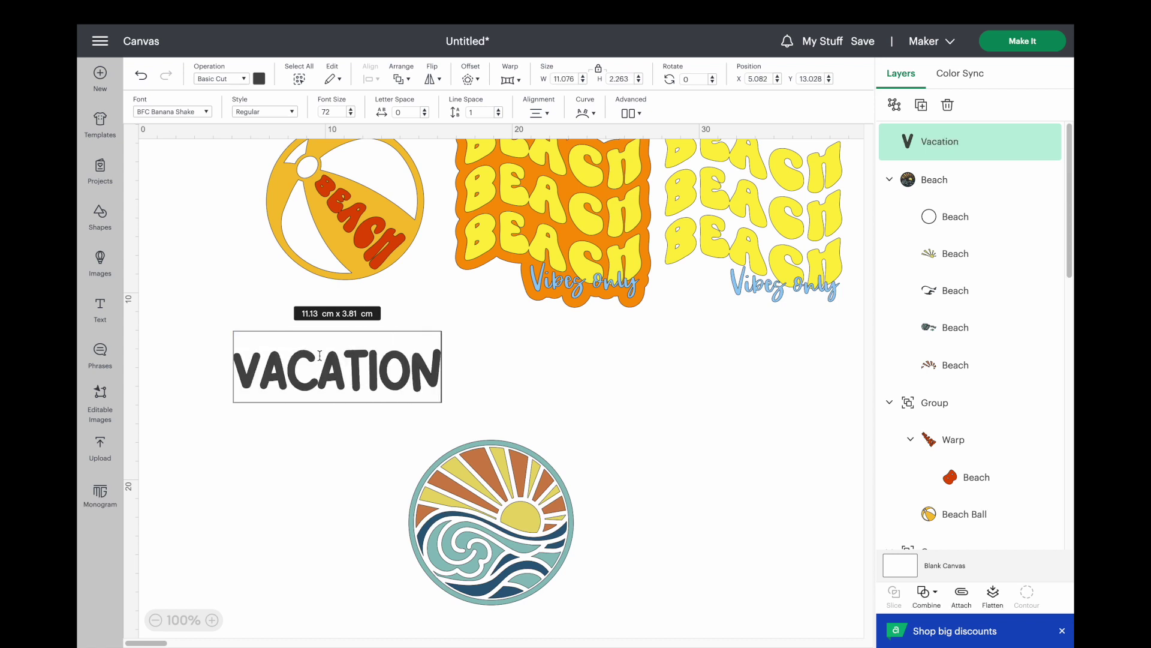
{"action": "left_click", "coordinate": [261, 457]}
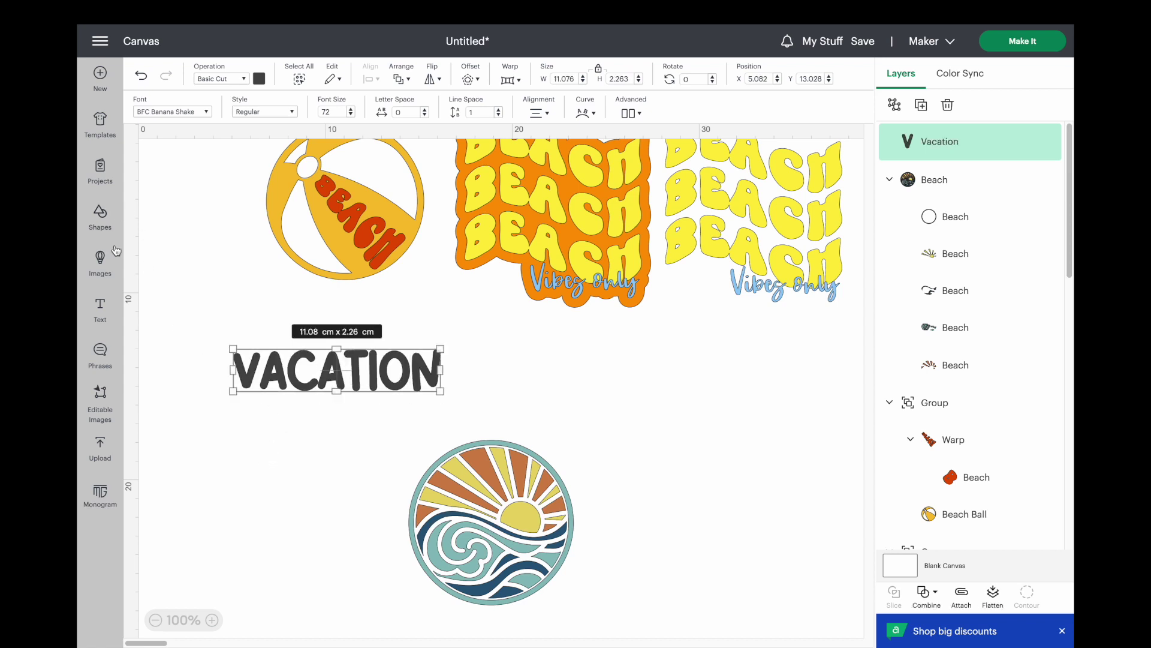
{"action": "left_click", "coordinate": [100, 307]}
{"action": "type", "text": "Stat"}
{"action": "type", "text": "ION"}
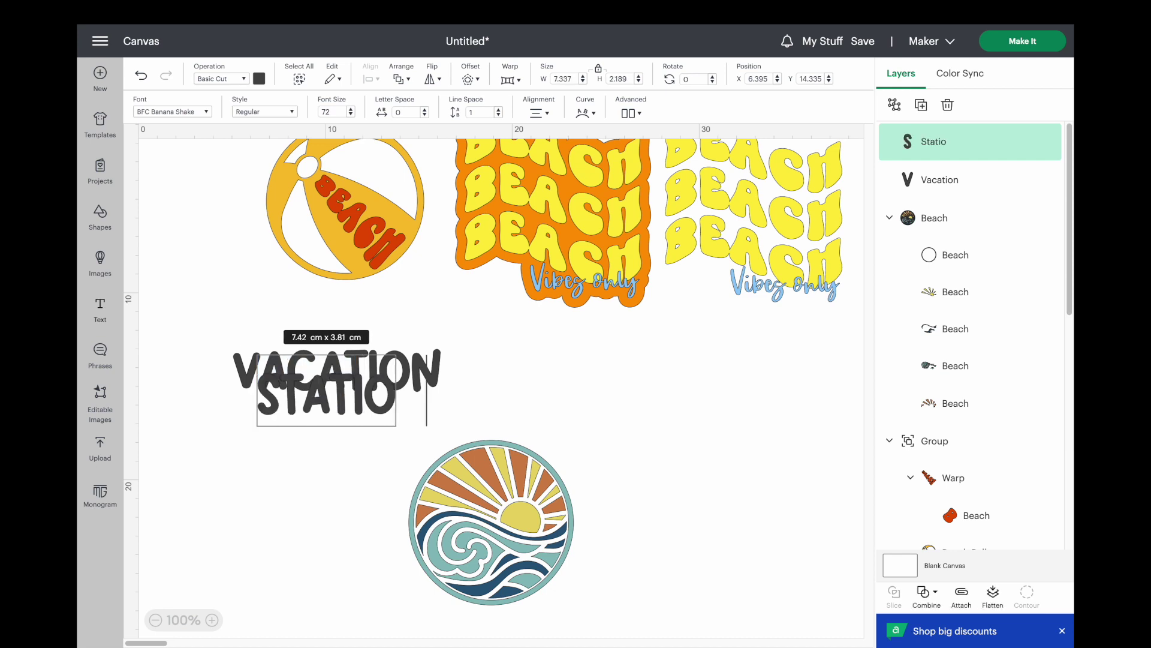
- Separate the "Station" and "Vacation" texts, shrink the round sun-and-waves image, and place "Vacation" directly above it
{"action": "left_click", "coordinate": [311, 530]}
{"action": "left_click_drag", "start_coordinate": [319, 391], "coordinate": [270, 513]}
{"action": "left_click_drag", "start_coordinate": [473, 494], "coordinate": [463, 467]}
{"action": "left_click_drag", "start_coordinate": [398, 411], "coordinate": [448, 447]}
{"action": "left_click_drag", "start_coordinate": [502, 500], "coordinate": [463, 472]}
{"action": "left_click_drag", "start_coordinate": [323, 364], "coordinate": [441, 386]}
- Colour both the "Vacation" and "Station" texts light blue from the material colours
{"action": "left_click", "coordinate": [260, 77]}
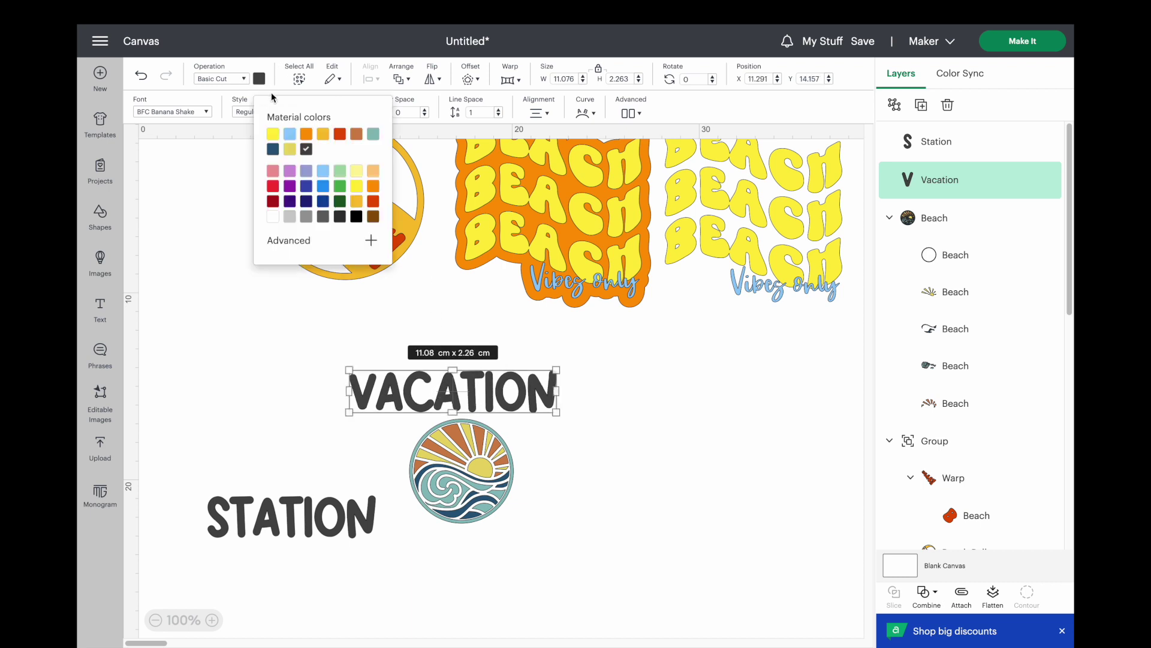
{"action": "left_click", "coordinate": [292, 134]}
{"action": "left_click", "coordinate": [296, 510]}
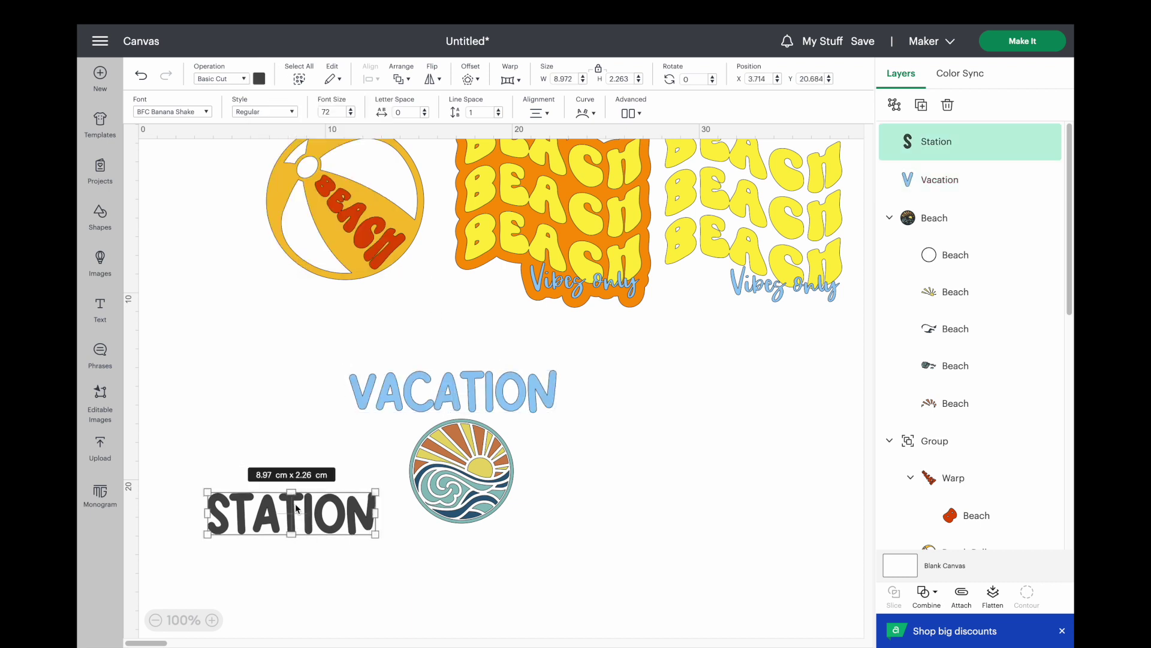
{"action": "left_click", "coordinate": [259, 79]}
{"action": "left_click", "coordinate": [294, 135]}
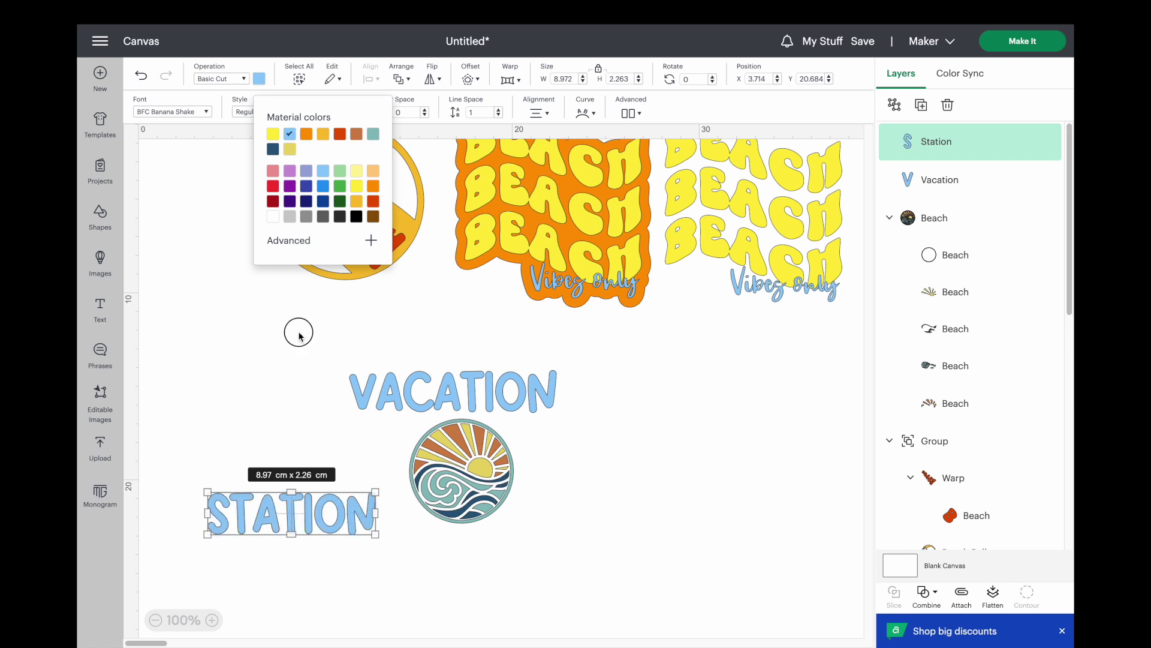
- Move "Station" below the sun-and-waves image and nudge "Vacation" to sit centred above it
{"action": "left_click", "coordinate": [289, 603]}
{"action": "left_click_drag", "start_coordinate": [290, 507], "coordinate": [459, 551]}
{"action": "left_click_drag", "start_coordinate": [438, 383], "coordinate": [444, 385]}
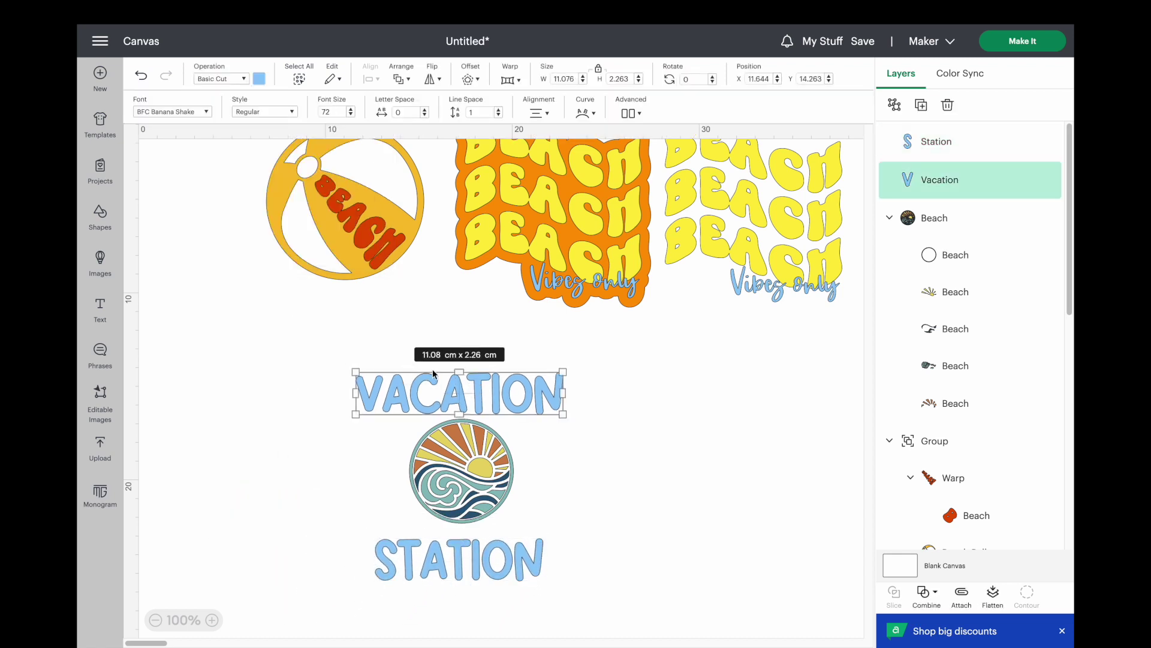
- Warp the "Vacation" text with arch style 5 at an adjustment of 75, and lower it around the image's upper edge
{"action": "left_click", "coordinate": [510, 79]}
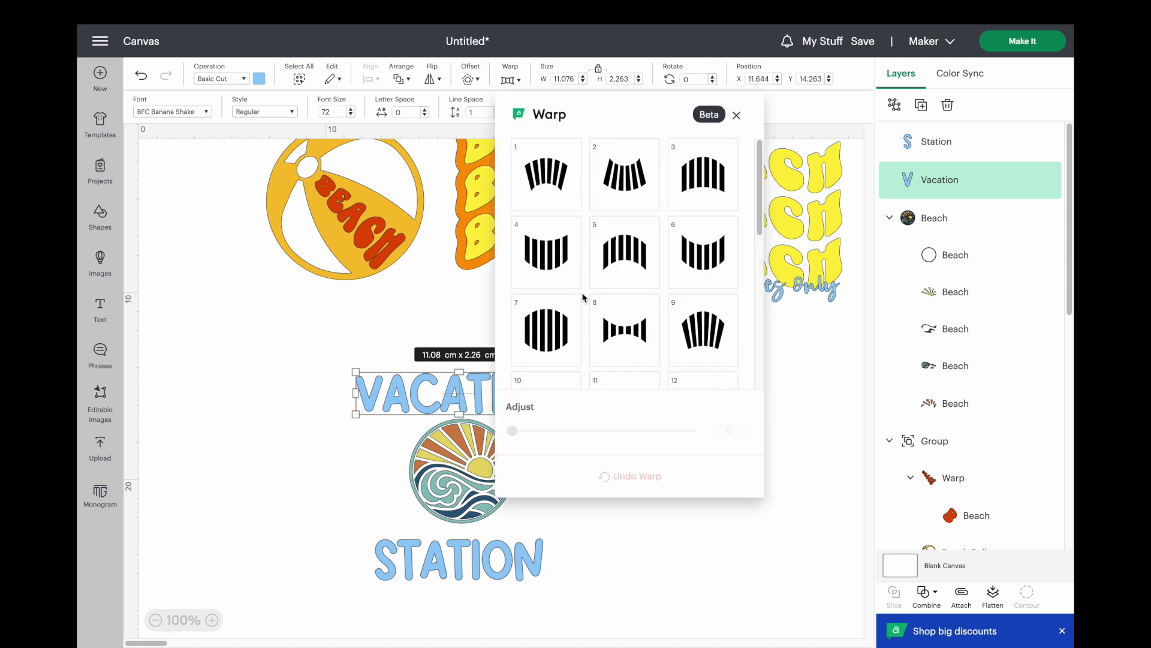
{"action": "left_click", "coordinate": [615, 255]}
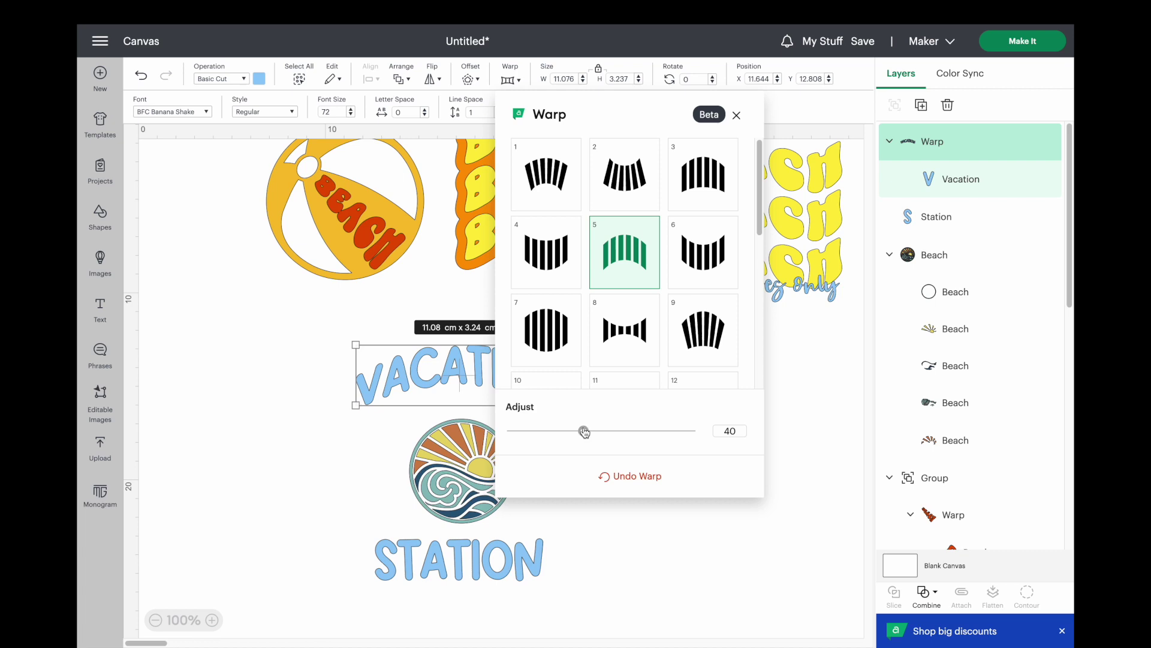
{"action": "left_click_drag", "start_coordinate": [582, 431], "coordinate": [646, 434]}
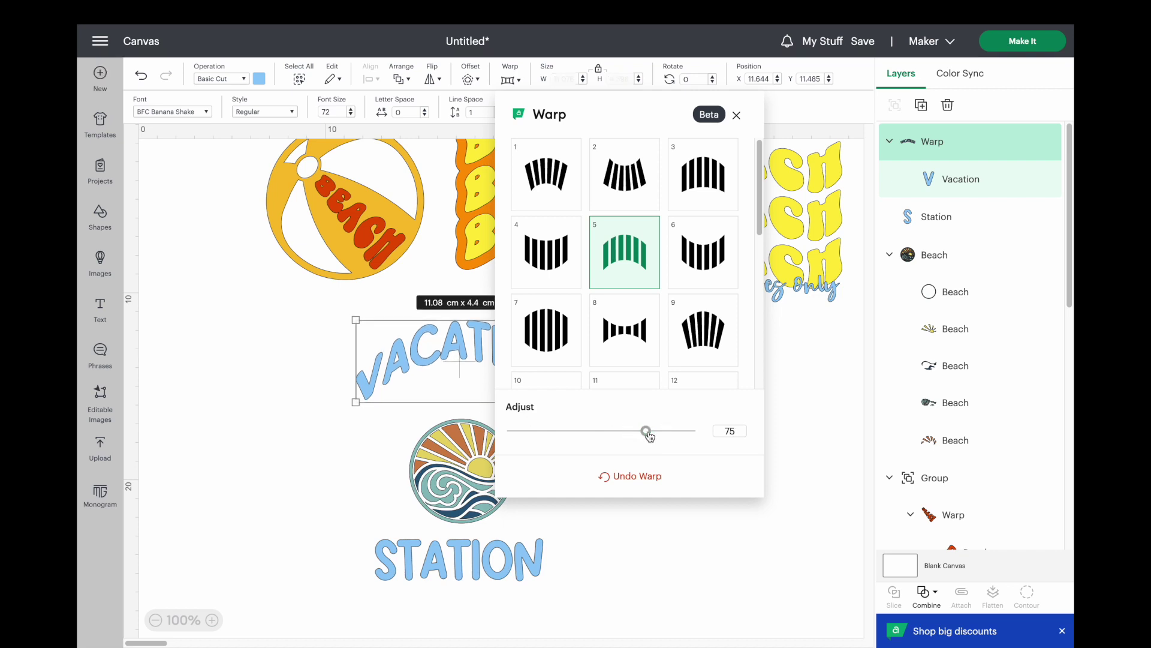
{"action": "left_click", "coordinate": [581, 538]}
{"action": "left_click_drag", "start_coordinate": [465, 345], "coordinate": [466, 399]}
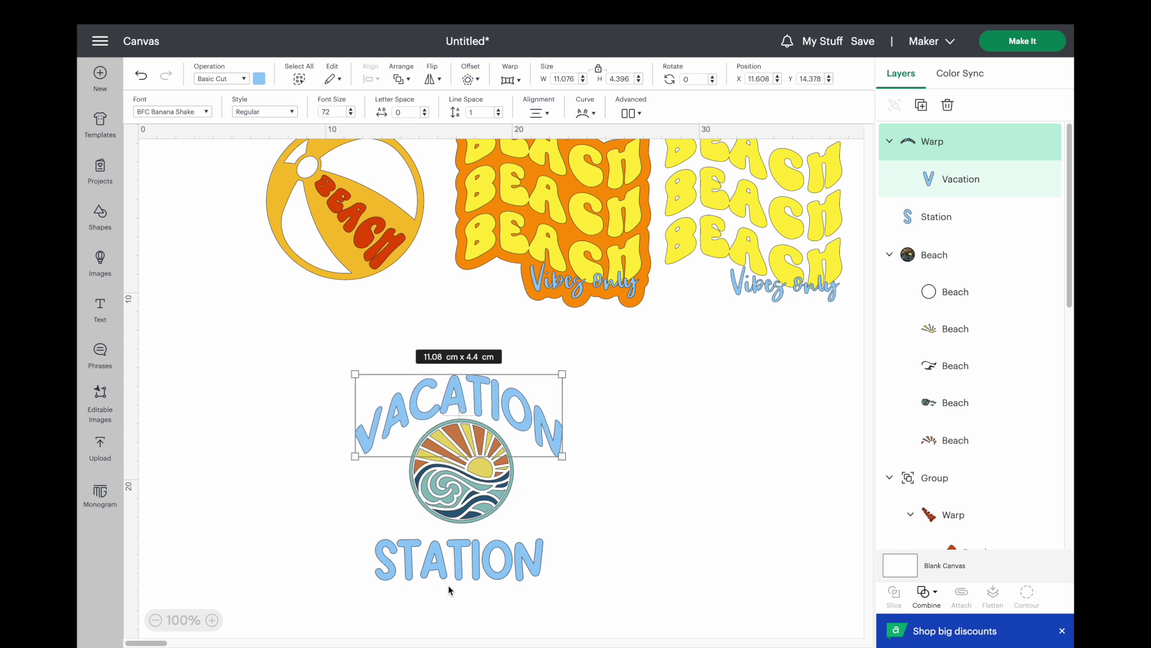
- Warp the "Station" text with style 6, increase the bend slightly, and raise it around the image's lower edge
{"action": "left_click", "coordinate": [454, 568]}
{"action": "left_click", "coordinate": [508, 80]}
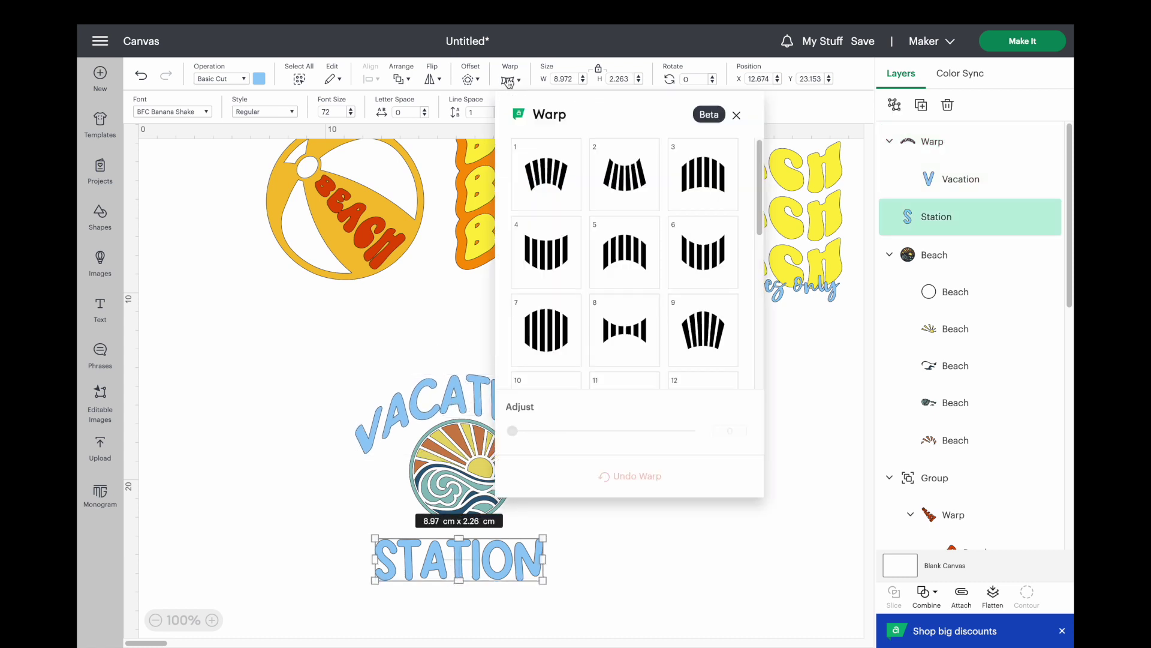
{"action": "left_click", "coordinate": [711, 270]}
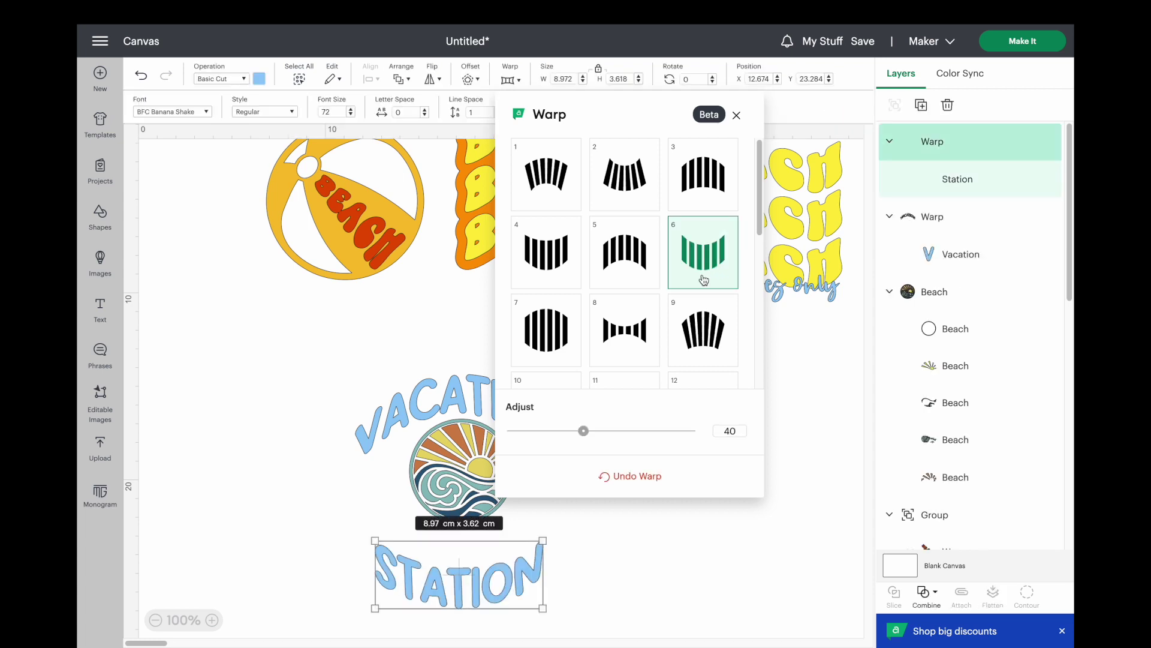
{"action": "left_click_drag", "start_coordinate": [583, 437], "coordinate": [596, 439]}
{"action": "left_click", "coordinate": [603, 566]}
{"action": "left_click_drag", "start_coordinate": [497, 593], "coordinate": [496, 545]}
- Centre the "Vacation" text, "Station" text and sun-and-waves image horizontally on each other
{"action": "left_click", "coordinate": [429, 388]}
{"action": "left_click", "coordinate": [342, 344]}
{"action": "left_click_drag", "start_coordinate": [324, 340], "coordinate": [603, 626]}
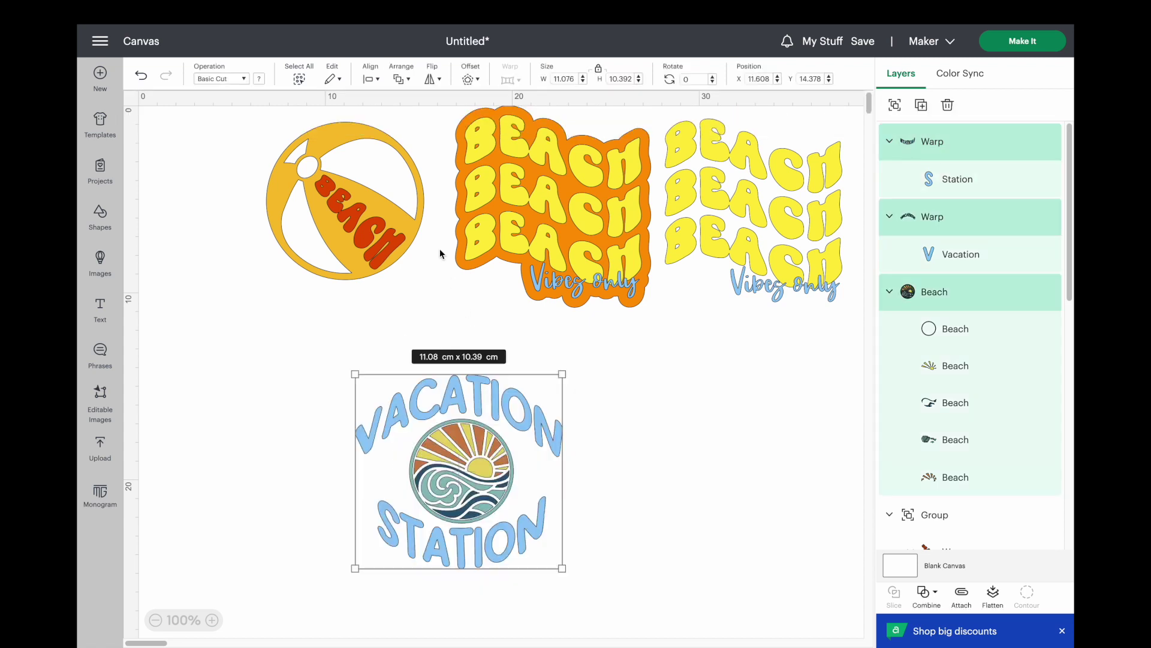
{"action": "left_click", "coordinate": [371, 79]}
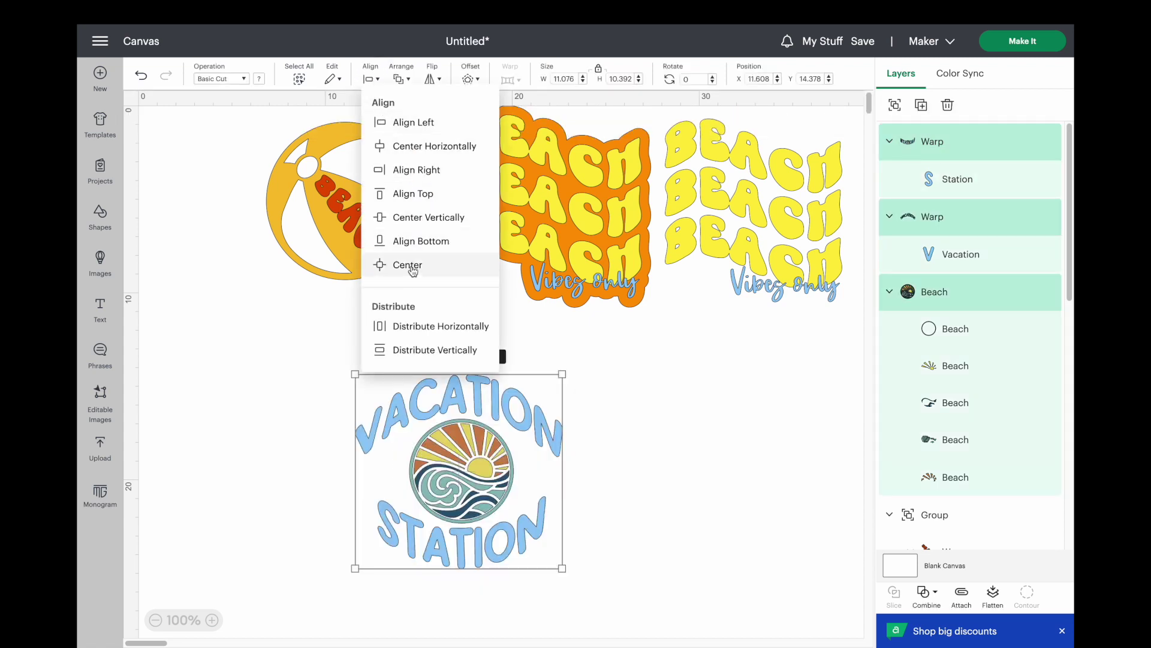
{"action": "left_click", "coordinate": [427, 146]}
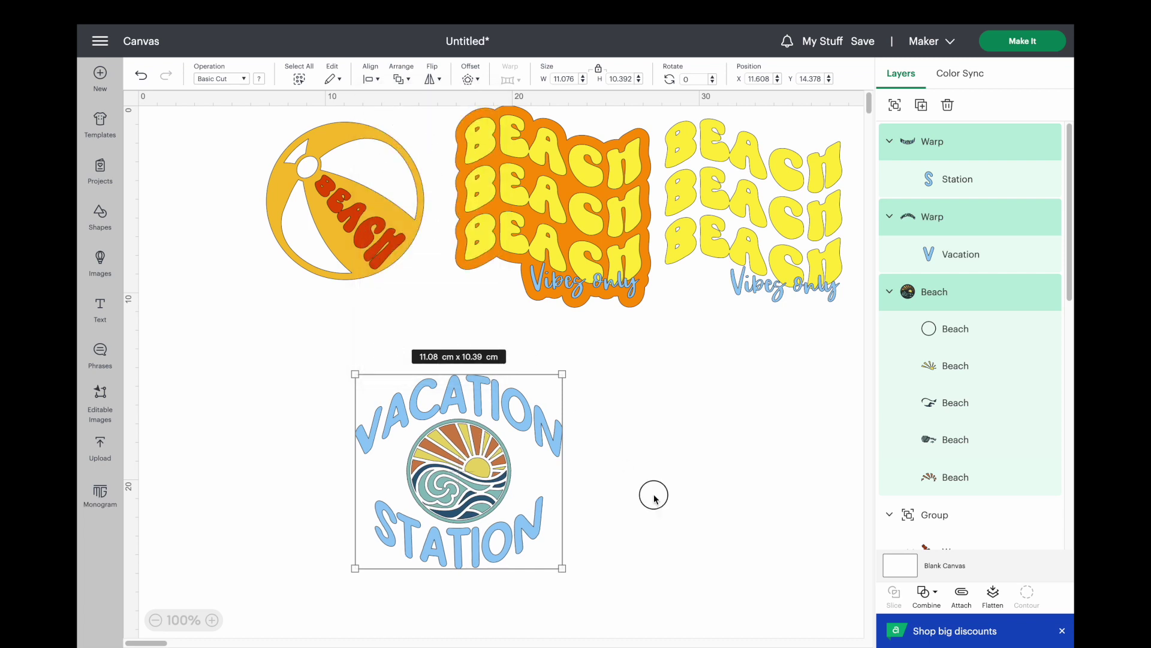
{"action": "left_click", "coordinate": [653, 500]}
- Group the "Vacation Station" design and move it into the empty space below the beach ball
{"action": "left_click_drag", "start_coordinate": [310, 359], "coordinate": [654, 585]}
{"action": "left_click", "coordinate": [896, 104]}
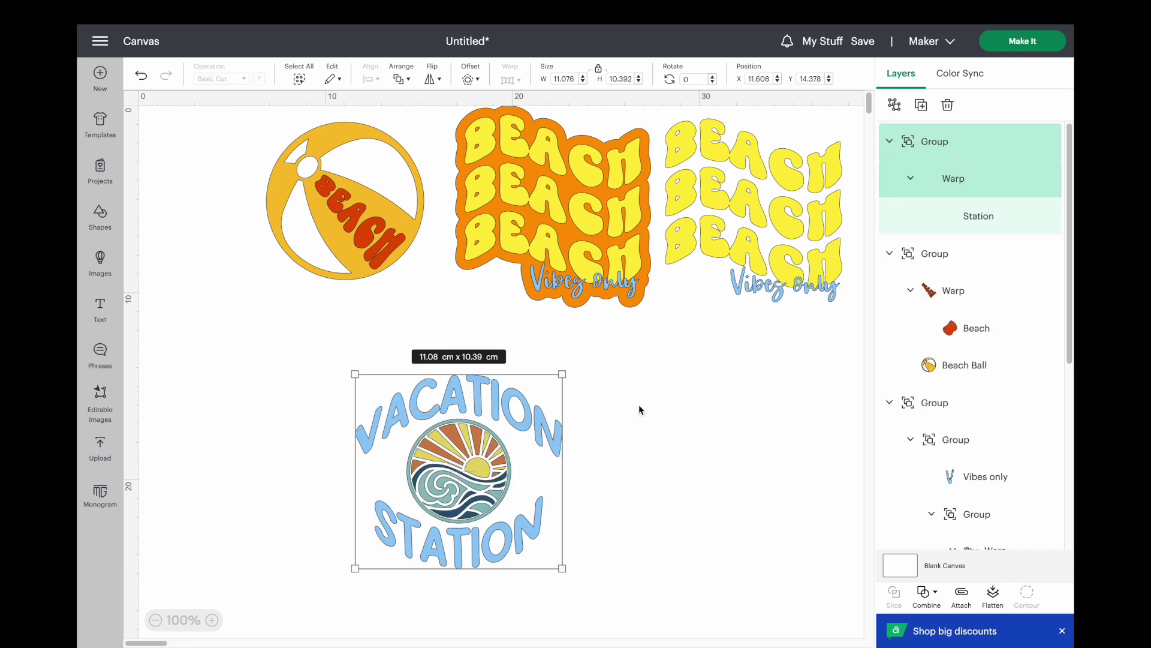
{"action": "left_click_drag", "start_coordinate": [465, 504], "coordinate": [278, 414]}
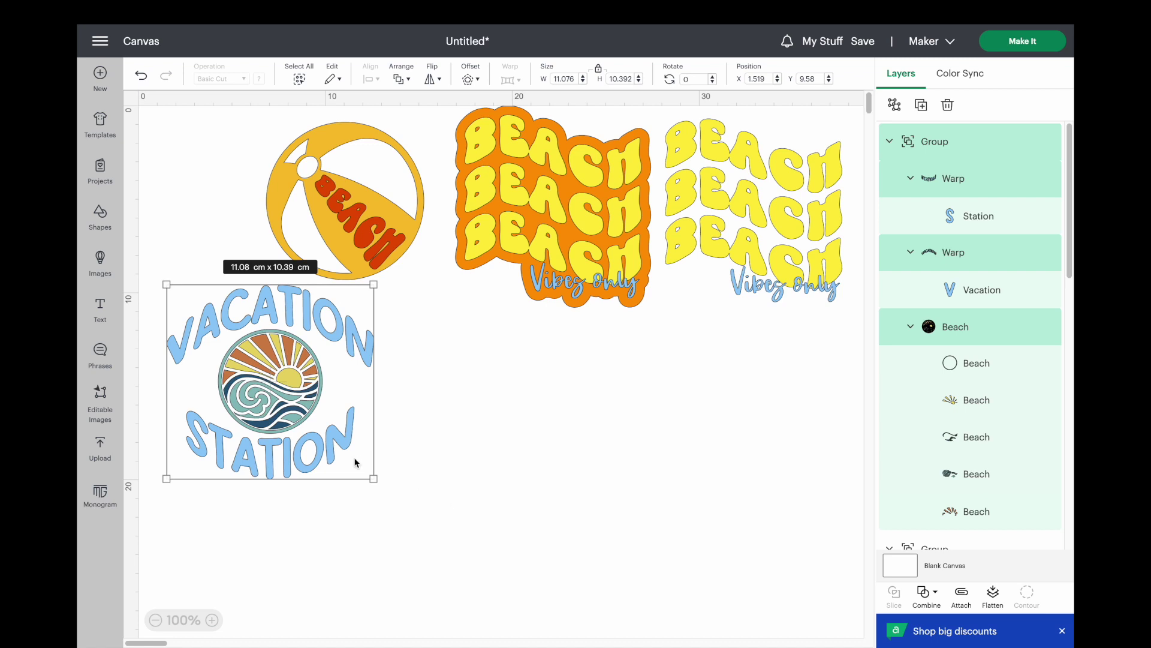
{"action": "left_click_drag", "start_coordinate": [278, 392], "coordinate": [277, 408]}
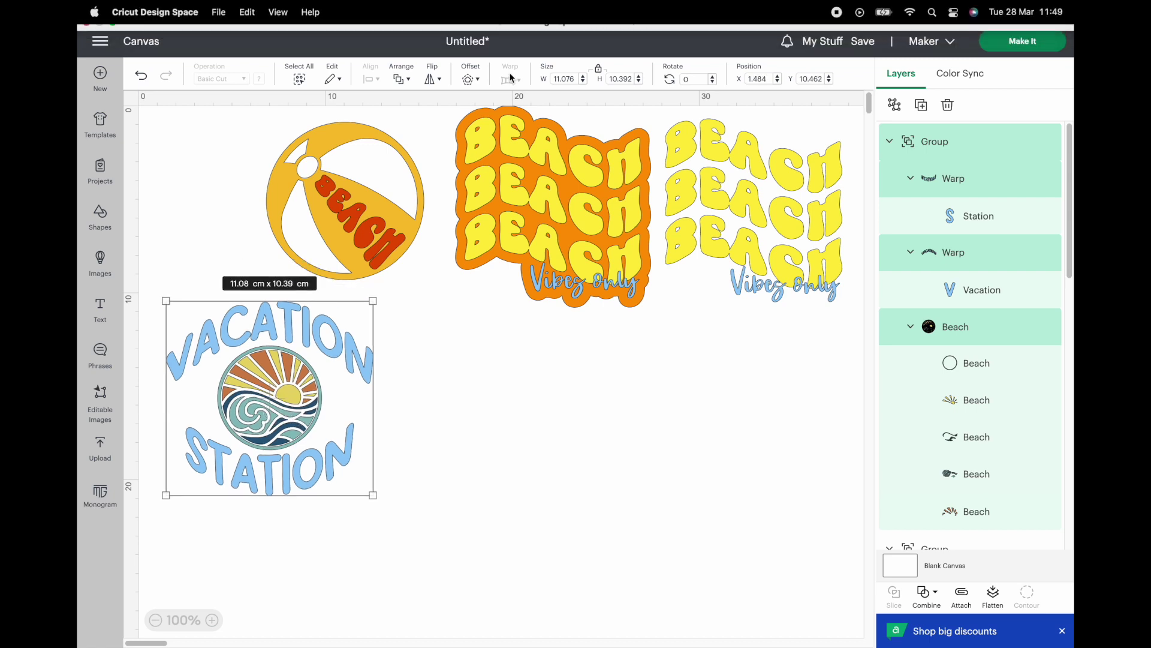
- Ungroup the "Vacation Station" design and select its warped "Station" text on its own
{"action": "left_click", "coordinate": [1000, 222]}
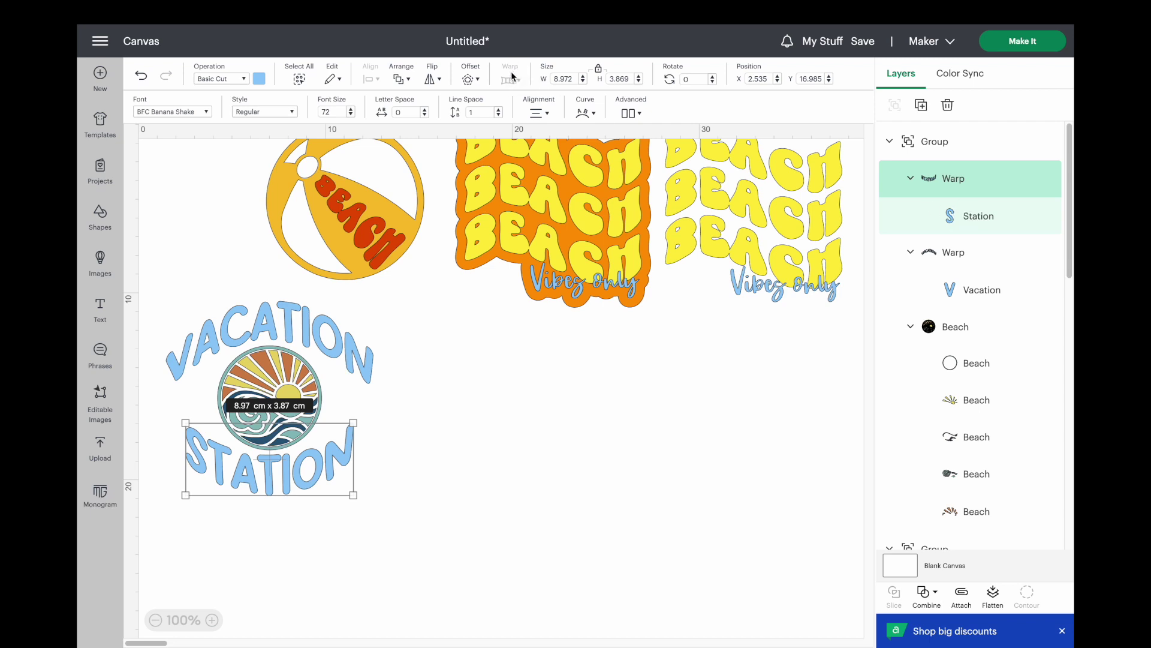
{"action": "left_click_drag", "start_coordinate": [458, 488], "coordinate": [162, 297]}
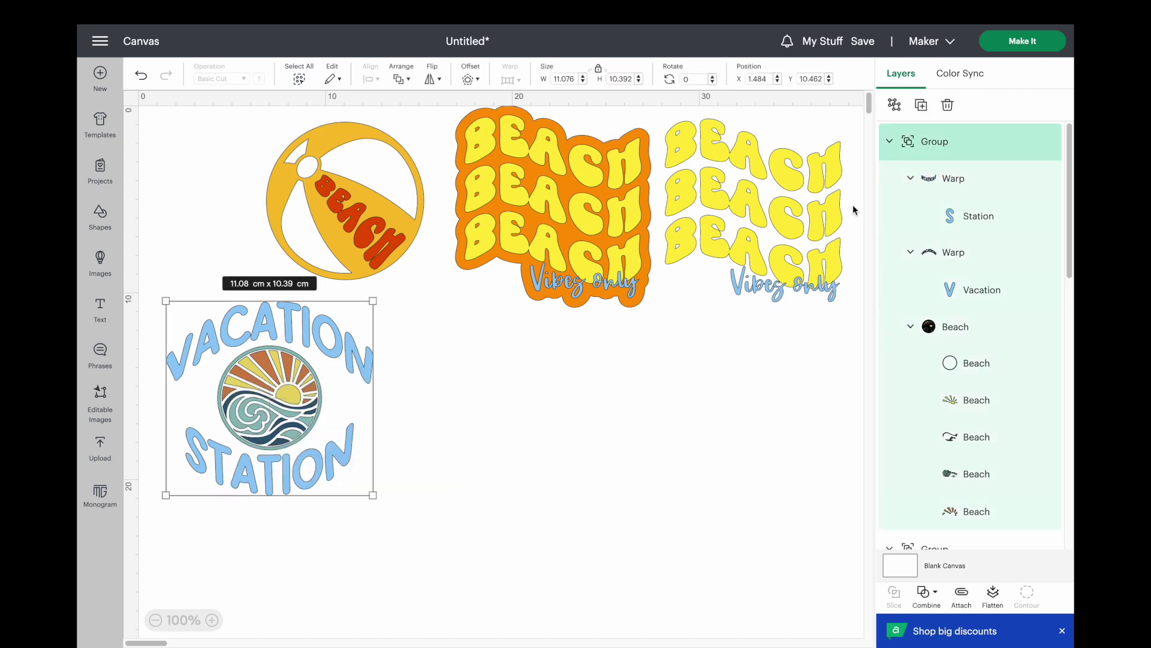
{"action": "left_click", "coordinate": [894, 107]}
{"action": "left_click", "coordinate": [505, 391]}
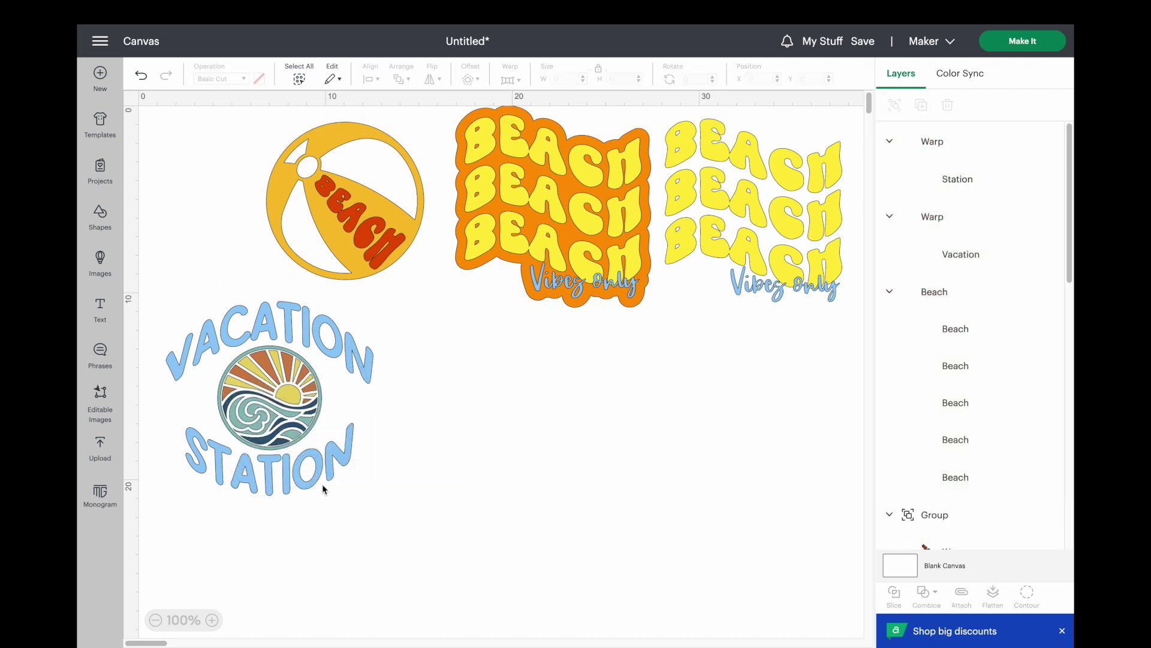
{"action": "left_click", "coordinate": [313, 478]}
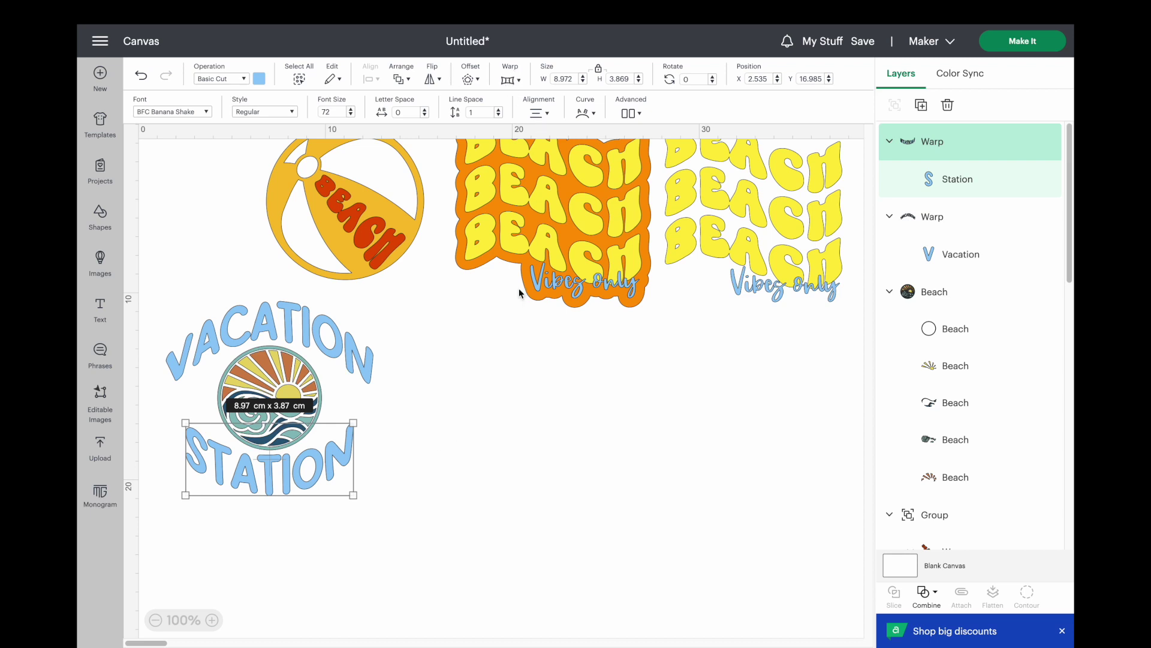
- Add a placeholder "Text" object in the empty canvas area and ungroup it into individual letters
{"action": "left_click", "coordinate": [100, 307]}
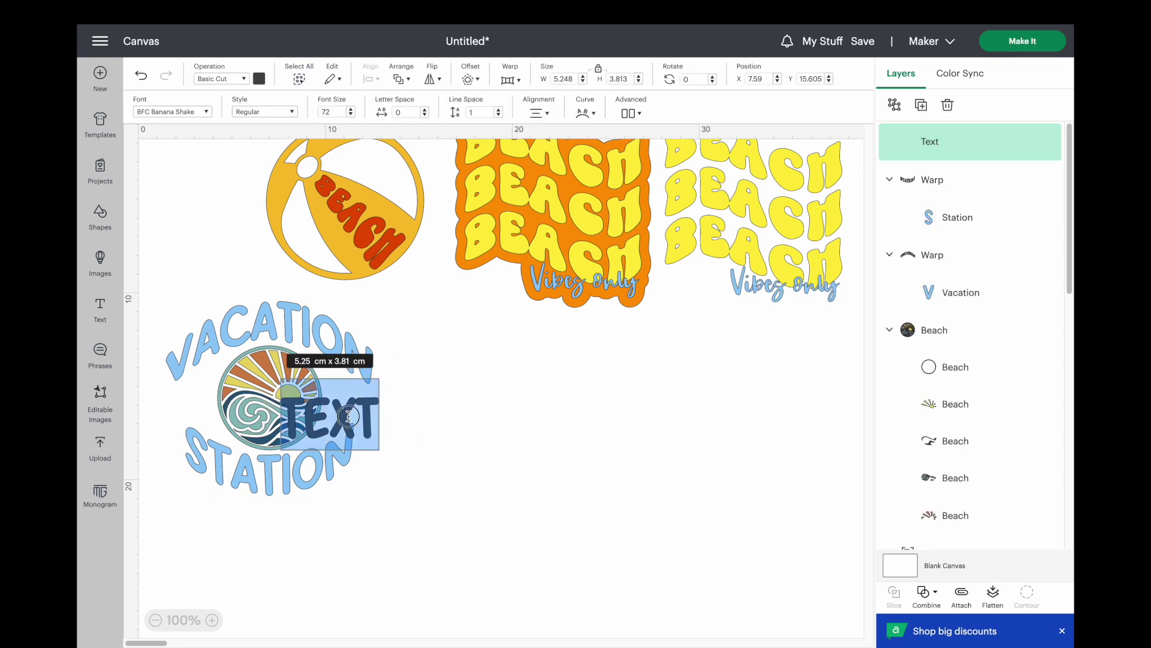
{"action": "left_click", "coordinate": [464, 427]}
{"action": "left_click_drag", "start_coordinate": [335, 418], "coordinate": [611, 453]}
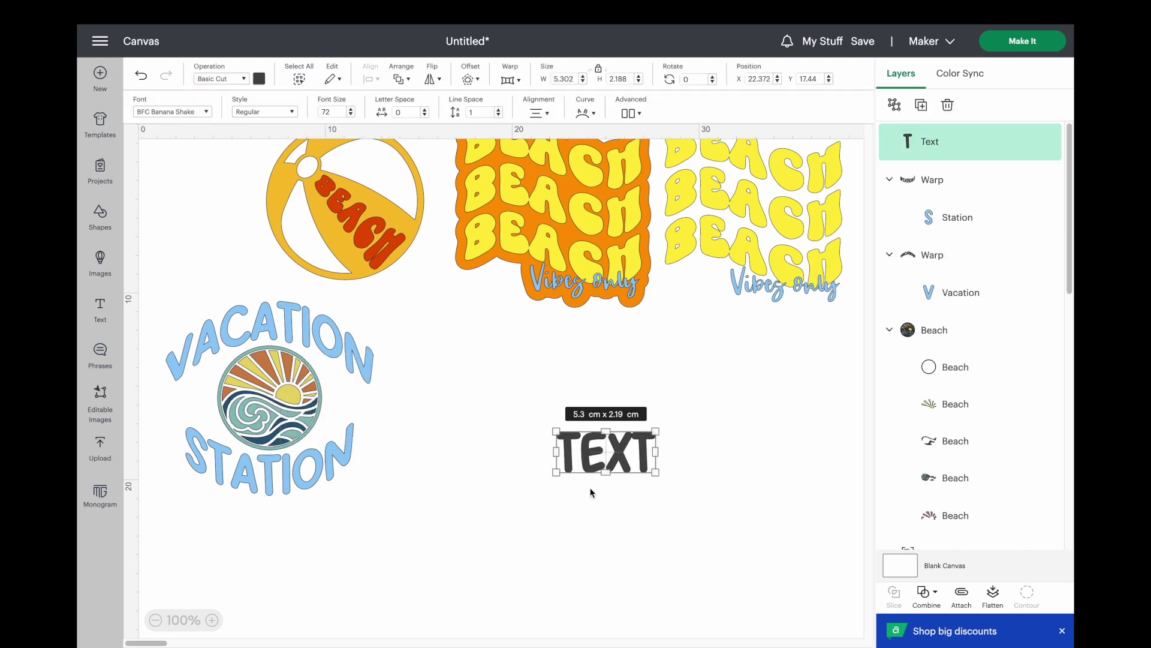
{"action": "left_click", "coordinate": [894, 105]}
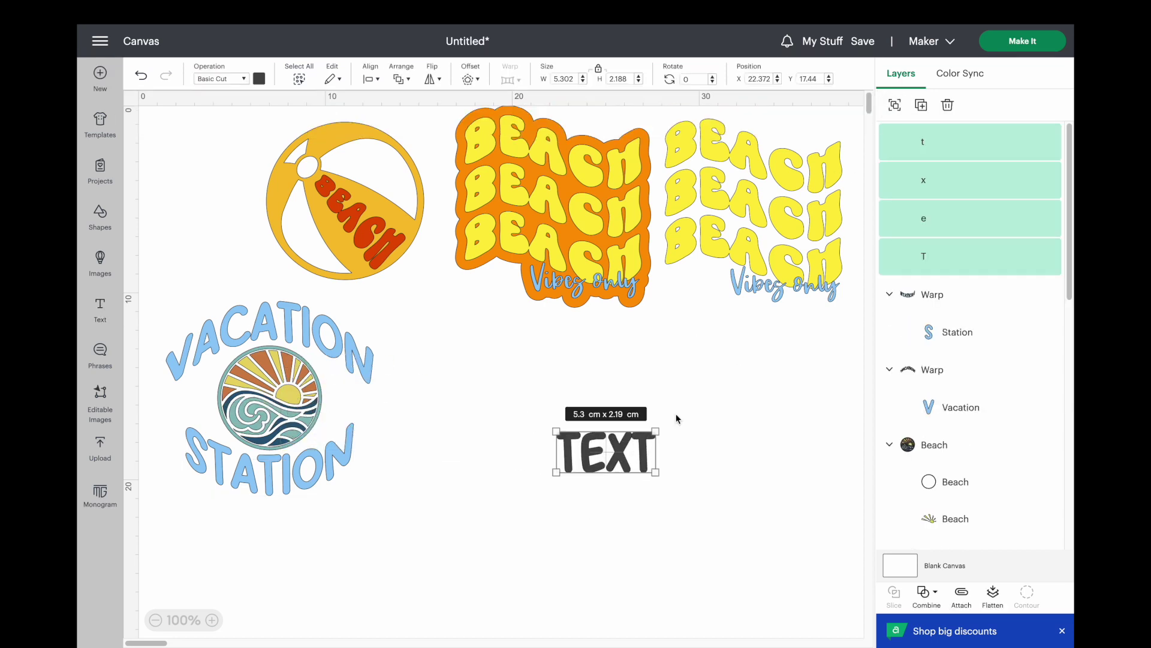
- Rearrange the separated placeholder letters unevenly and group them together
{"action": "left_click", "coordinate": [727, 465]}
{"action": "left_click_drag", "start_coordinate": [648, 462], "coordinate": [579, 454]}
{"action": "left_click_drag", "start_coordinate": [528, 406], "coordinate": [700, 475]}
{"action": "left_click", "coordinate": [895, 105]}
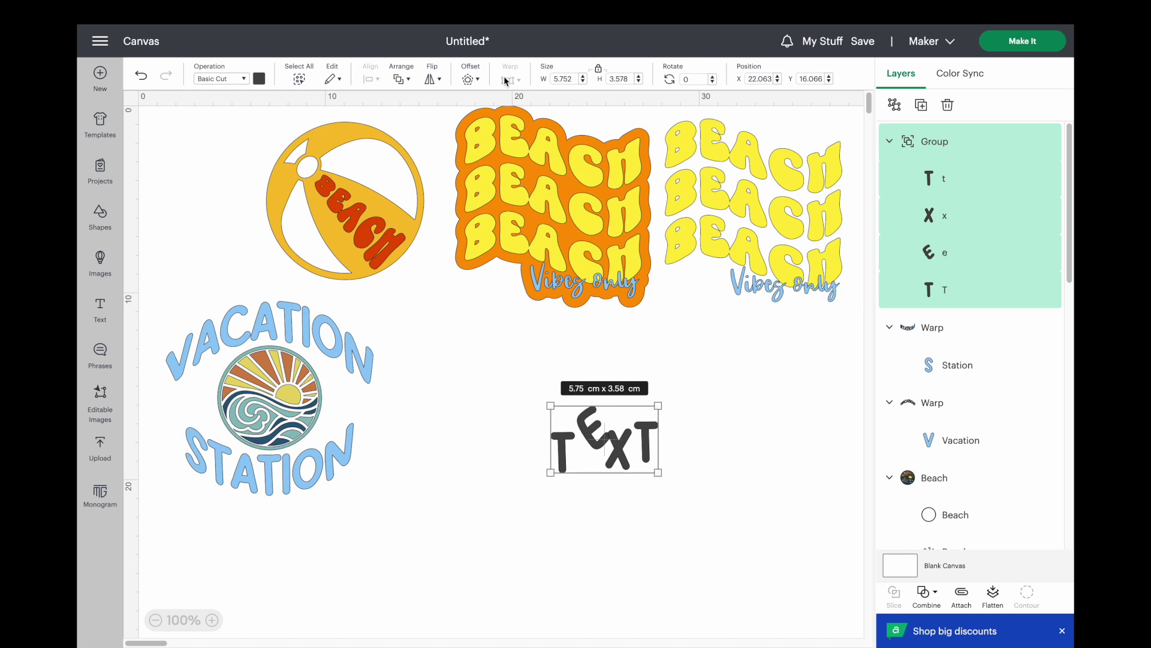
- Ungroup the rearranged placeholder letters and delete them all from the canvas
{"action": "left_click", "coordinate": [894, 105]}
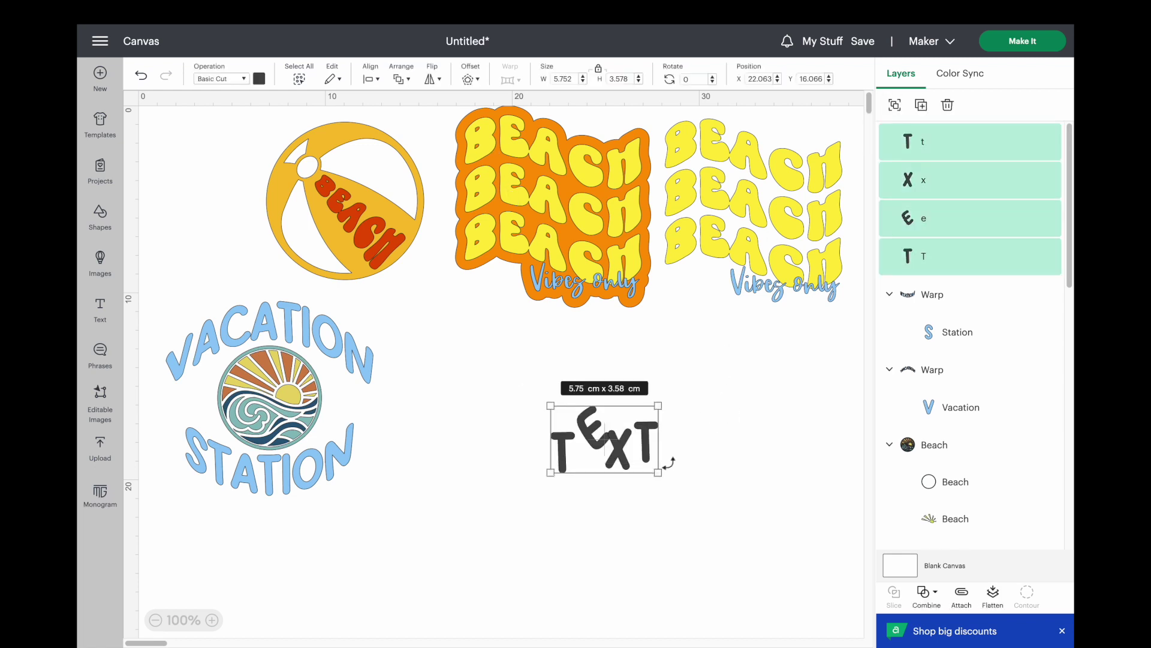
{"action": "left_click", "coordinate": [948, 105]}
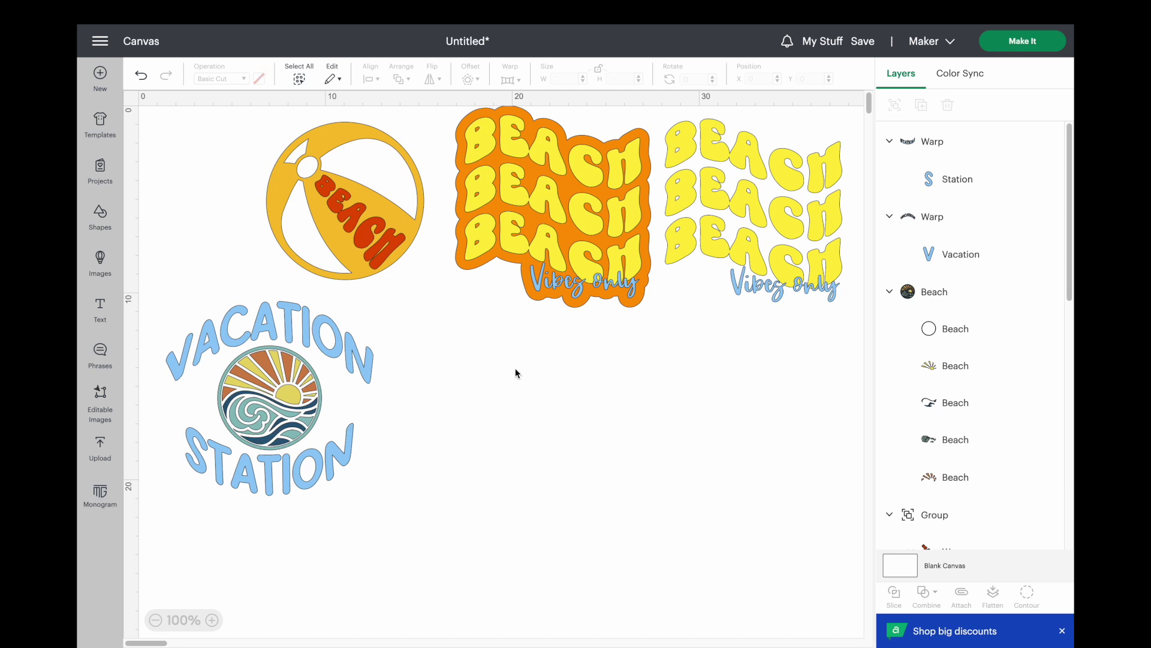
- Add a new text object reading "Sunny Rays"
{"action": "left_click", "coordinate": [99, 308]}
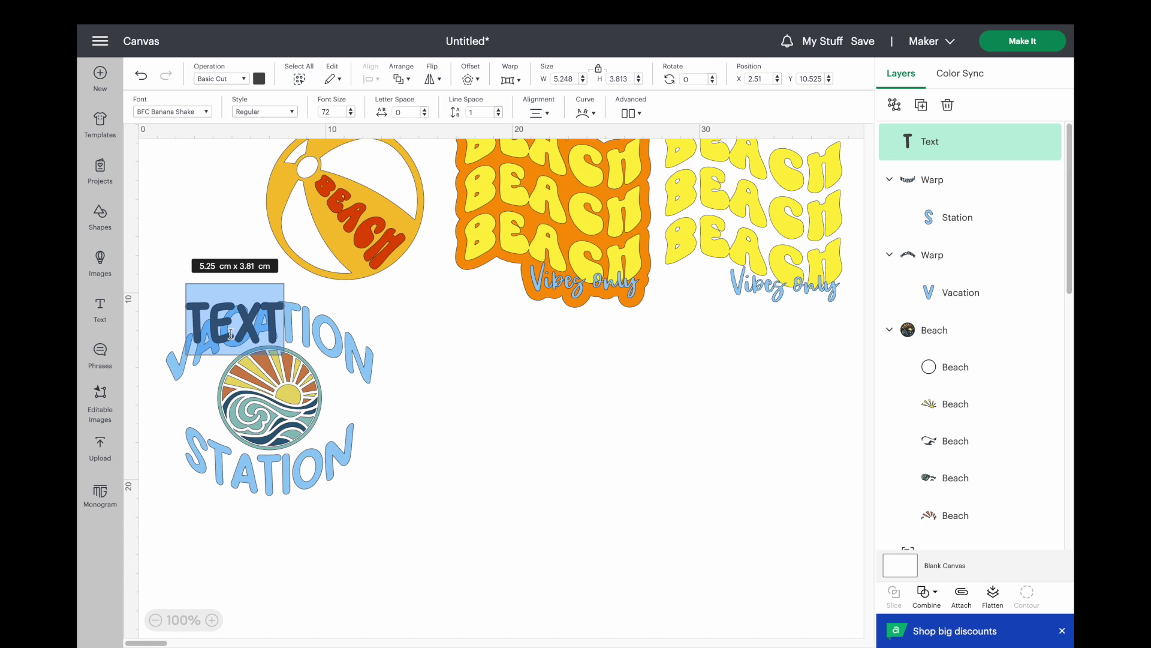
{"action": "type", "text": "Su"}
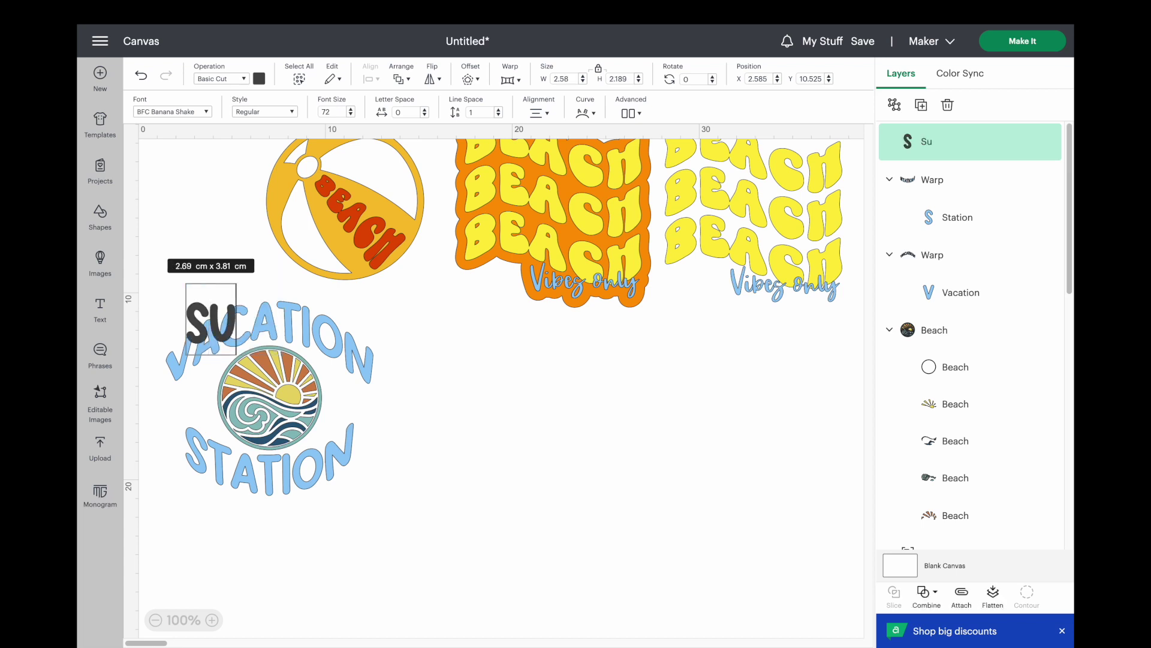
{"action": "type", "text": "nny"}
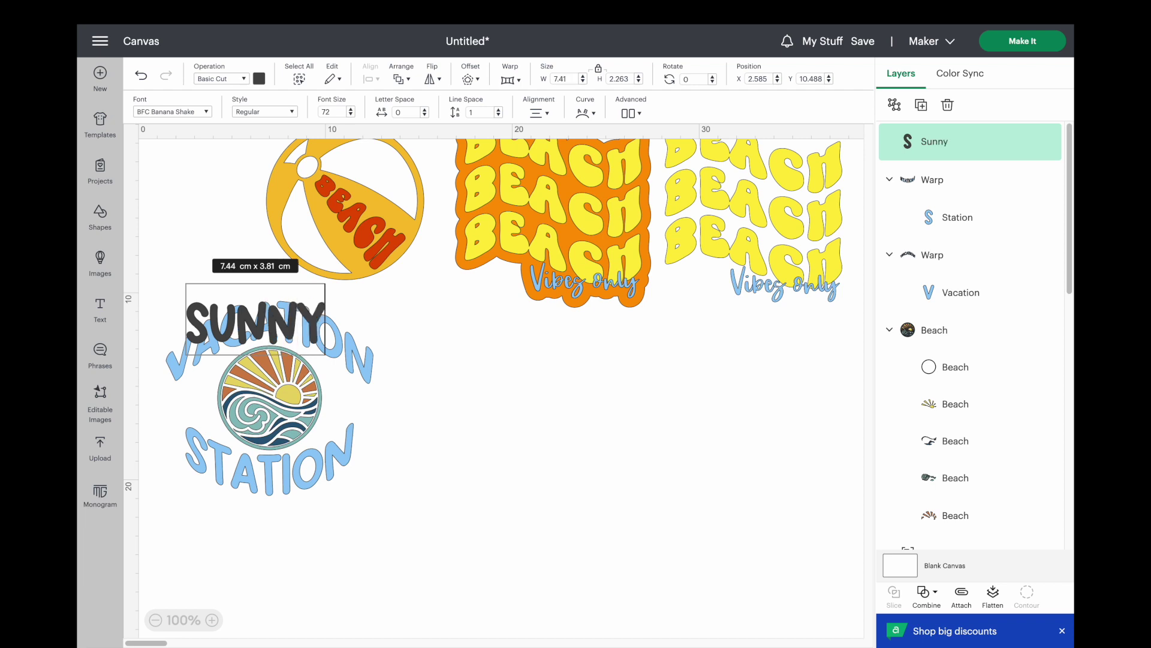
{"action": "type", "text": " Rays"}
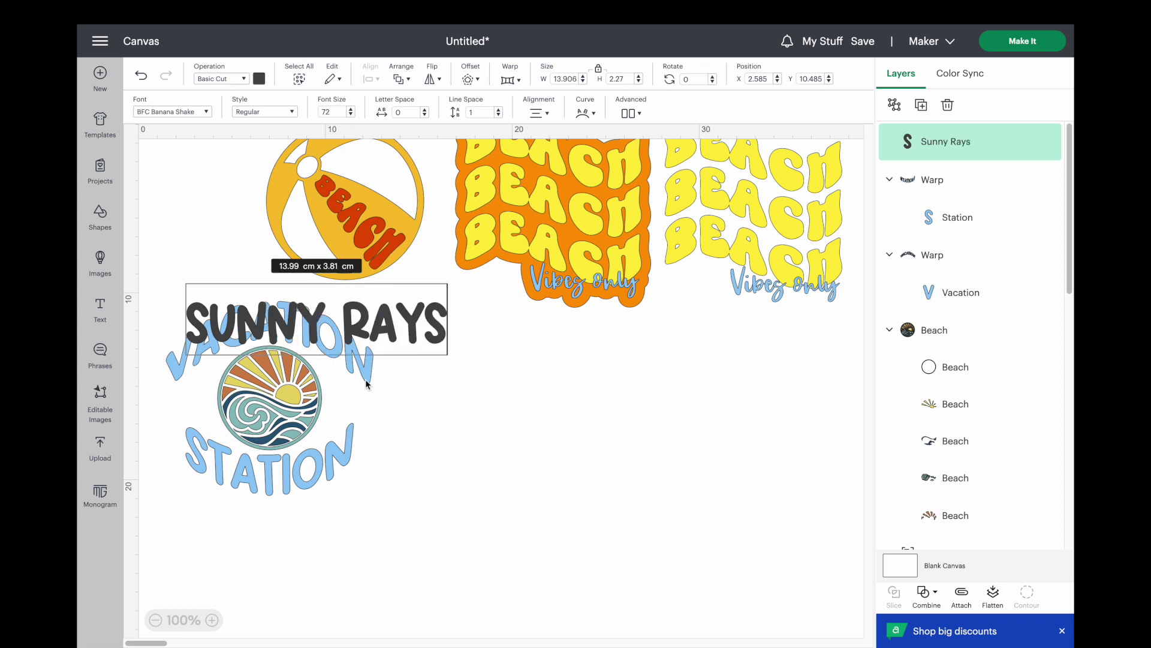
{"action": "left_click", "coordinate": [477, 476]}
- Add two more separate text objects, "And" and "Happy days"
{"action": "left_click", "coordinate": [100, 309]}
{"action": "type", "text": "And"}
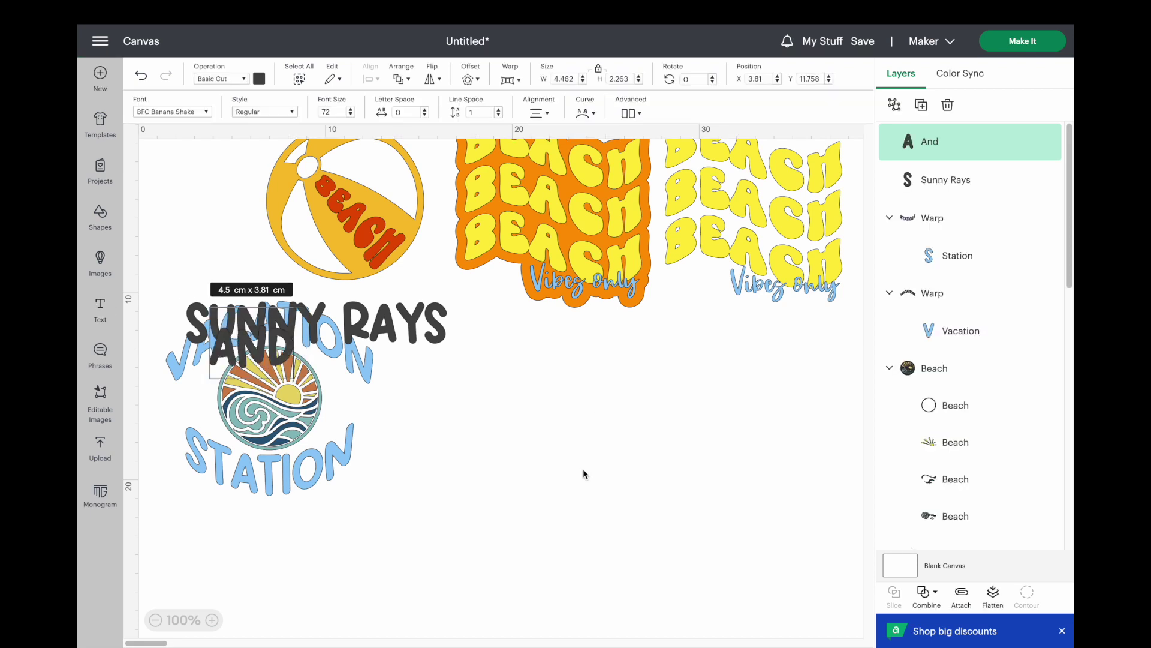
{"action": "left_click", "coordinate": [593, 474]}
{"action": "left_click", "coordinate": [102, 312]}
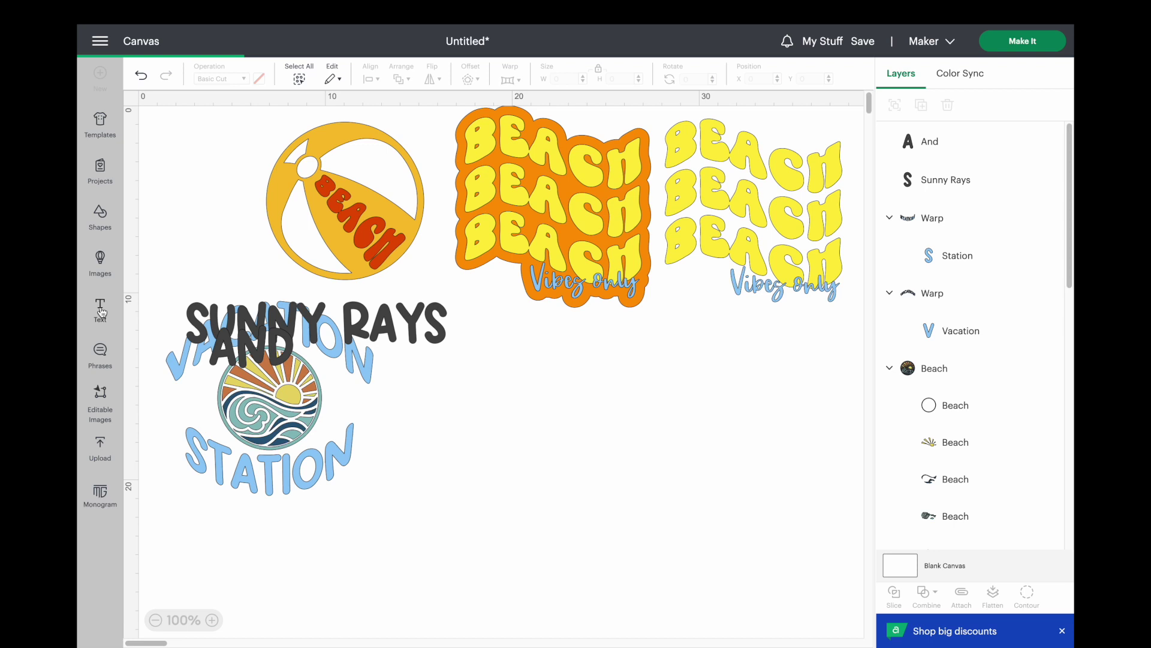
{"action": "type", "text": "H"}
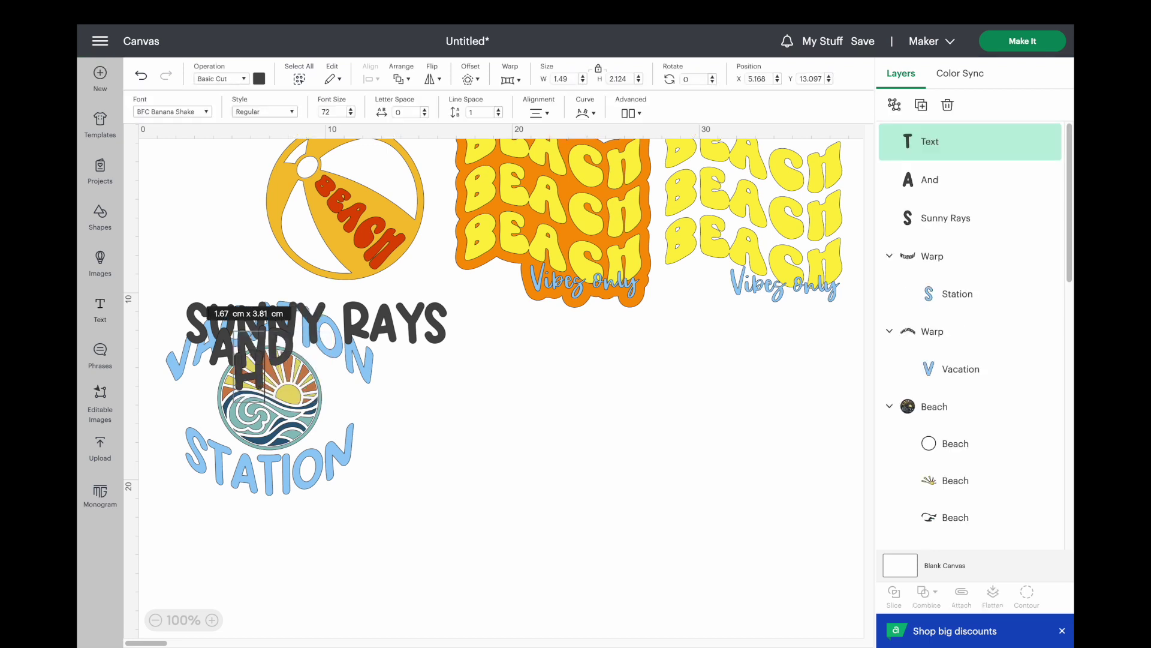
{"action": "type", "text": "appy days"}
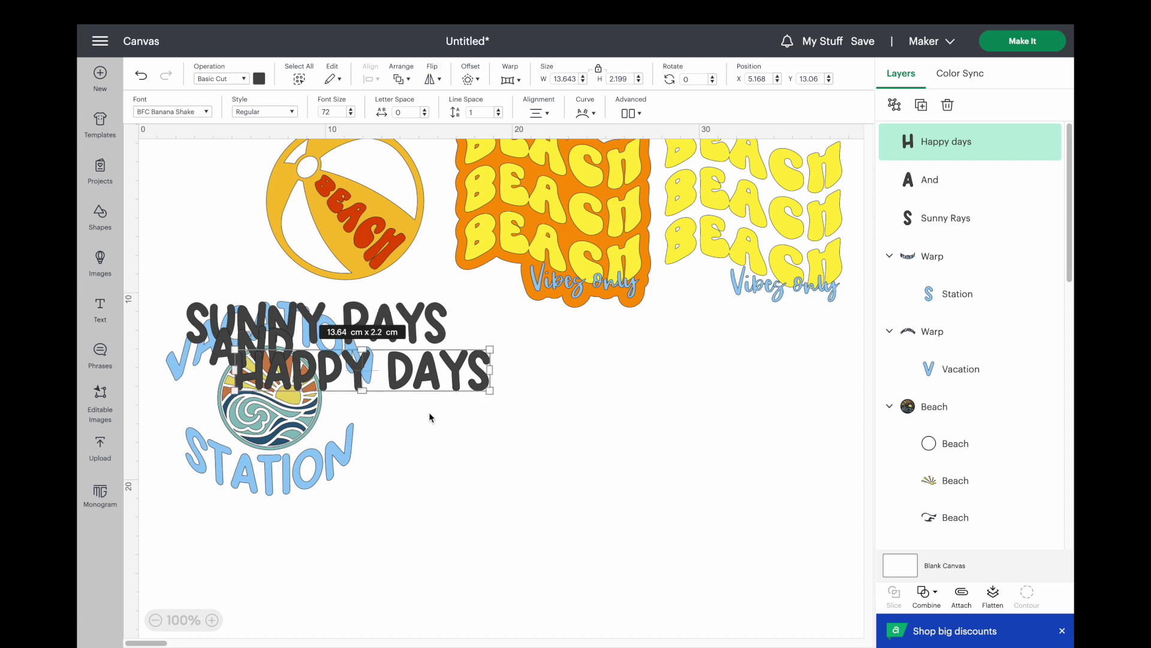
- Spread the three new texts over the empty area, stacking "Sunny Rays" above "And" above "Happy days", and select "Sunny Rays"
{"action": "left_click_drag", "start_coordinate": [426, 366], "coordinate": [690, 557]}
{"action": "left_click_drag", "start_coordinate": [411, 329], "coordinate": [721, 418]}
{"action": "left_click_drag", "start_coordinate": [286, 340], "coordinate": [548, 494]}
{"action": "left_click", "coordinate": [551, 427]}
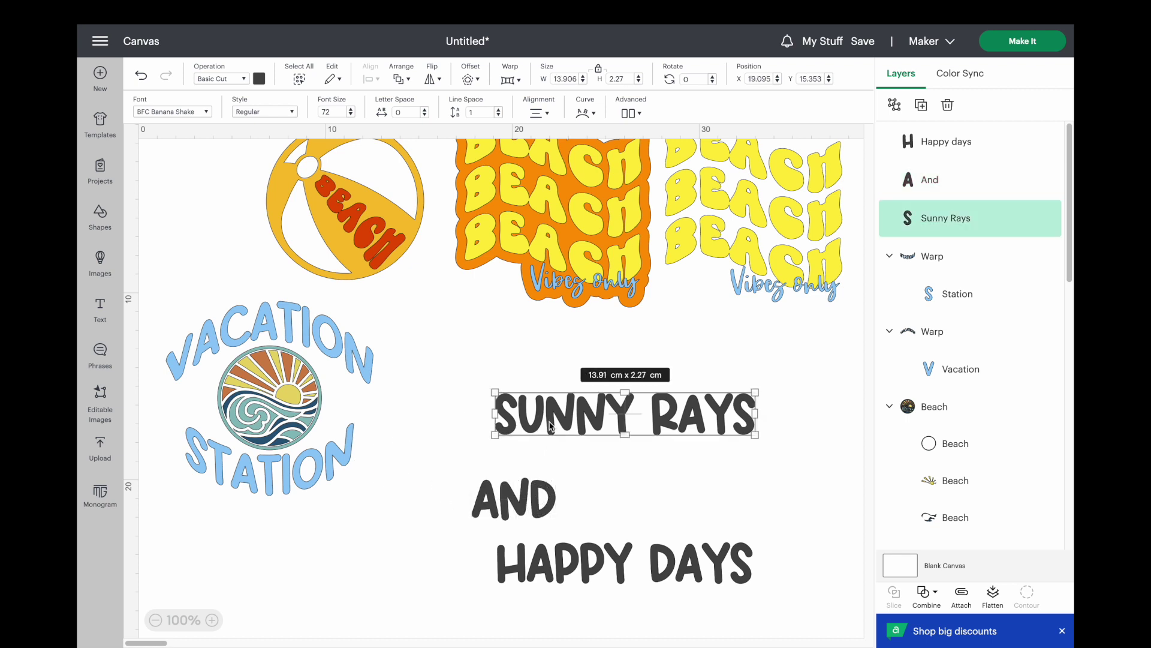
- Warp "Sunny Rays" with rising slant style 13, adjusted to 68
{"action": "left_click", "coordinate": [509, 78]}
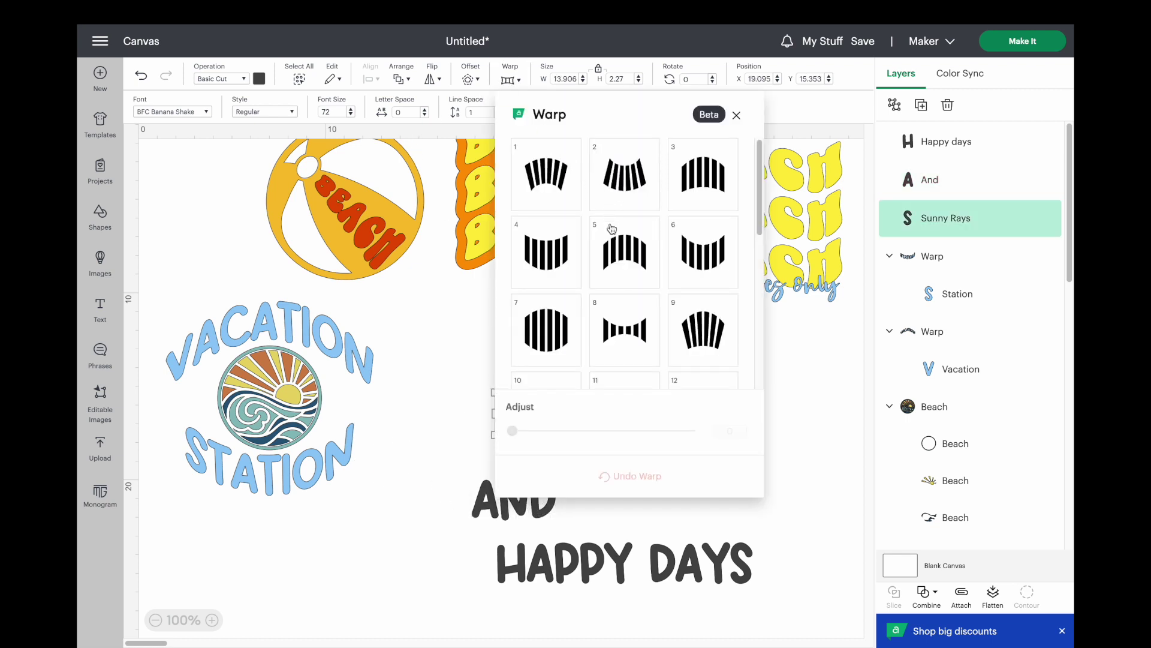
{"action": "scroll", "coordinate": [659, 295], "scroll_direction": "down", "scroll_amount": 3}
{"action": "scroll", "coordinate": [660, 312], "scroll_direction": "down", "scroll_amount": 1}
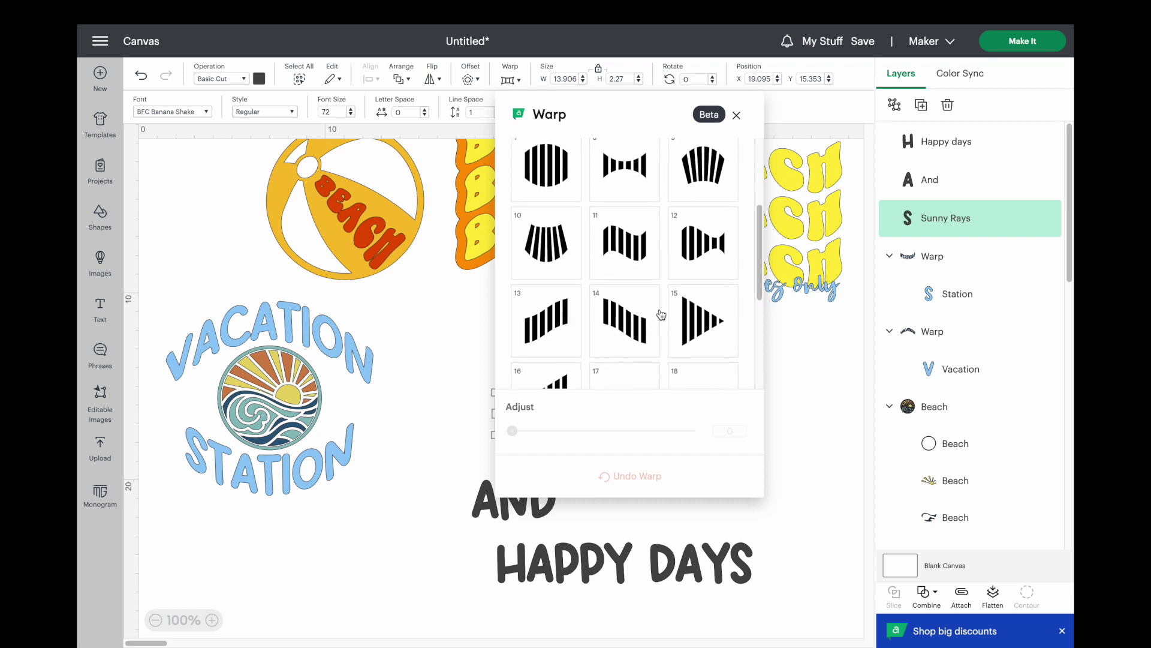
{"action": "left_click", "coordinate": [544, 311]}
{"action": "left_click_drag", "start_coordinate": [619, 434], "coordinate": [630, 432]}
{"action": "left_click", "coordinate": [453, 434]}
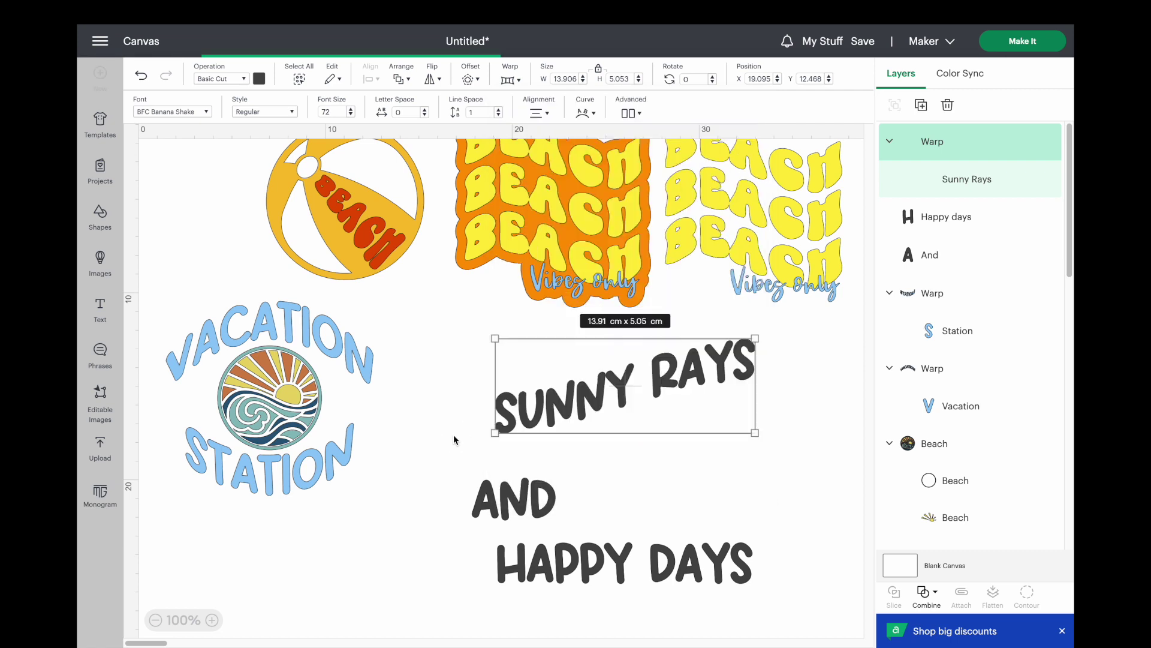
- Group the whole "Vacation Station" design and move it up to the canvas's top edge, nudging the beach ball aside
{"action": "left_click_drag", "start_coordinate": [532, 425], "coordinate": [470, 420]}
{"action": "mouse_move", "coordinate": [253, 388]}
{"action": "left_mouse_down"}
{"action": "mouse_move", "coordinate": [254, 312]}
{"action": "mouse_move", "coordinate": [251, 387]}
{"action": "left_mouse_up"}
{"action": "left_click_drag", "start_coordinate": [358, 500], "coordinate": [163, 298]}
{"action": "left_click", "coordinate": [894, 104]}
{"action": "left_click_drag", "start_coordinate": [340, 196], "coordinate": [366, 193]}
{"action": "left_click_drag", "start_coordinate": [272, 420], "coordinate": [246, 224]}
- Move "Sunny Rays", "And" and "Happy days" into the cleared area, stacked with their starting edges aligned
{"action": "left_click_drag", "start_coordinate": [507, 407], "coordinate": [284, 433]}
{"action": "left_click_drag", "start_coordinate": [487, 508], "coordinate": [222, 513]}
{"action": "left_click_drag", "start_coordinate": [546, 579], "coordinate": [279, 580]}
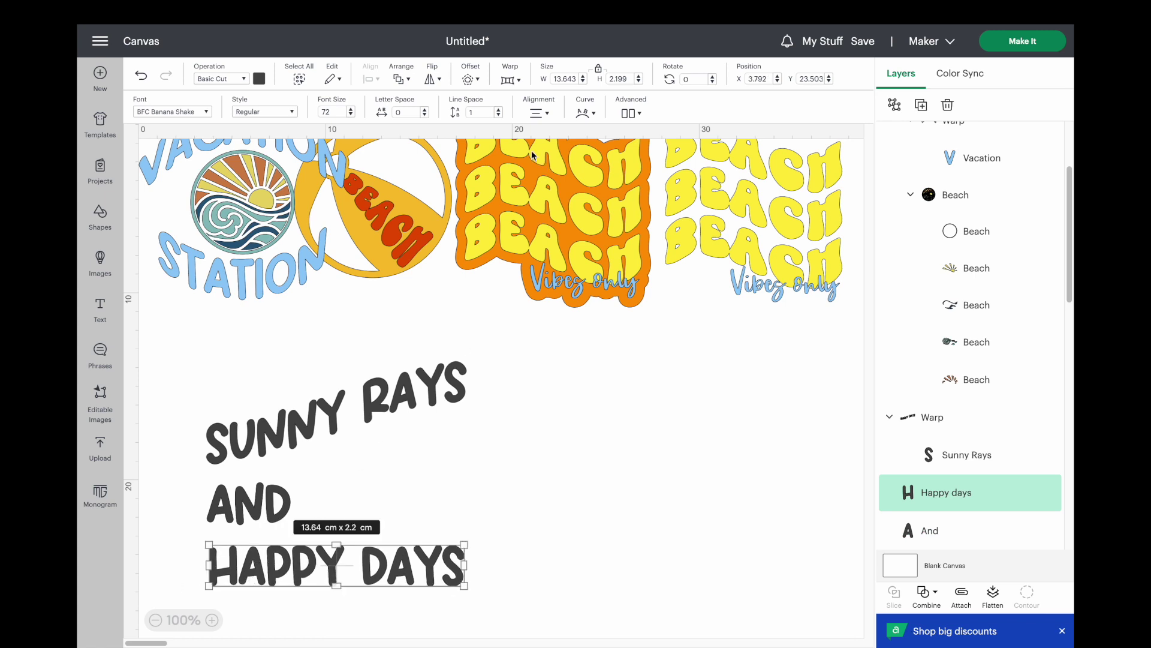
- Increase the warp strength of "Sunny Rays" to 71
{"action": "left_click", "coordinate": [318, 405]}
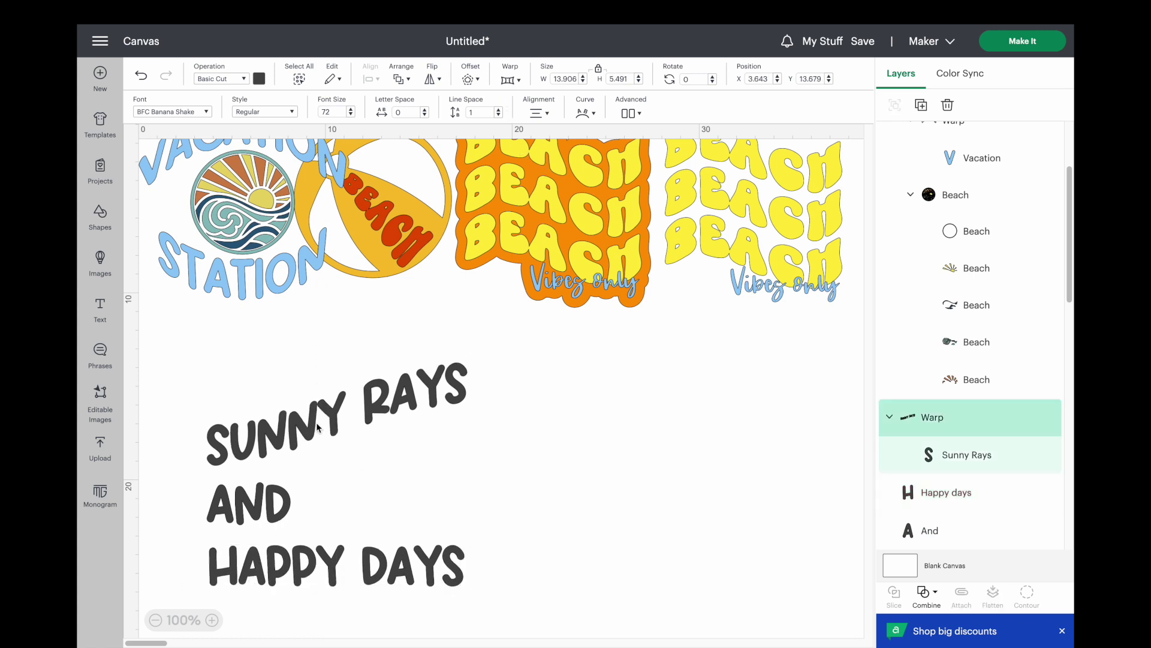
{"action": "left_click", "coordinate": [510, 79]}
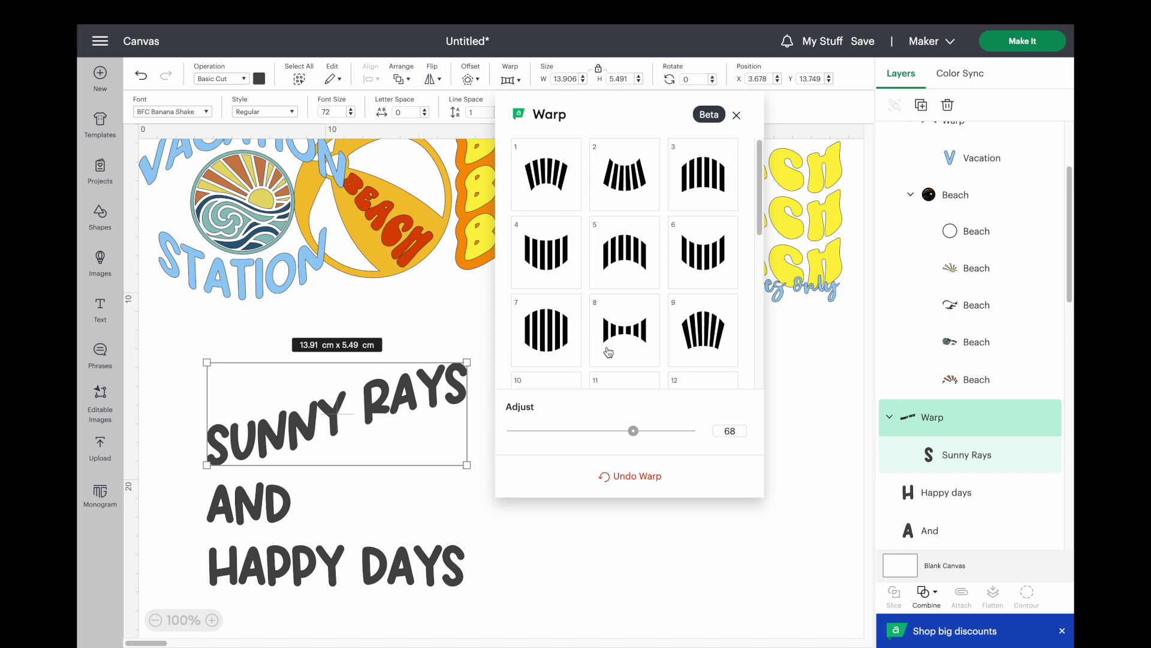
{"action": "scroll", "coordinate": [630, 326], "scroll_direction": "down", "scroll_amount": 3}
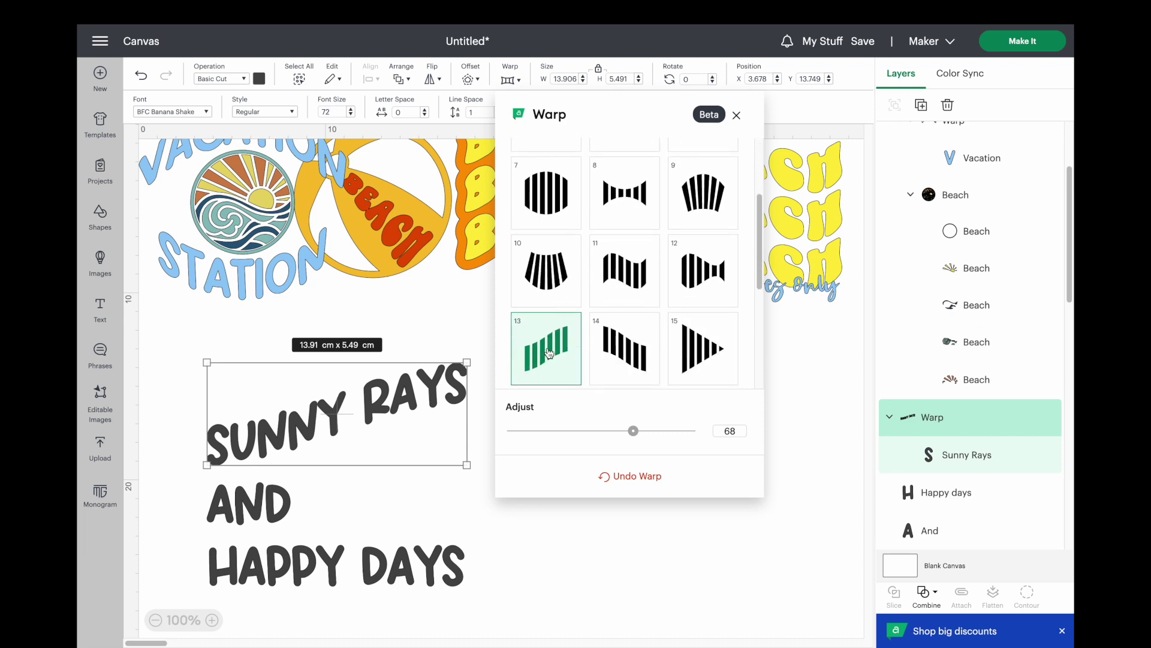
{"action": "mouse_move", "coordinate": [634, 439]}
{"action": "left_mouse_down"}
{"action": "mouse_move", "coordinate": [694, 431]}
{"action": "mouse_move", "coordinate": [501, 430]}
{"action": "mouse_move", "coordinate": [573, 445]}
{"action": "mouse_move", "coordinate": [605, 432]}
{"action": "mouse_move", "coordinate": [711, 434]}
{"action": "mouse_move", "coordinate": [638, 439]}
{"action": "left_mouse_up"}
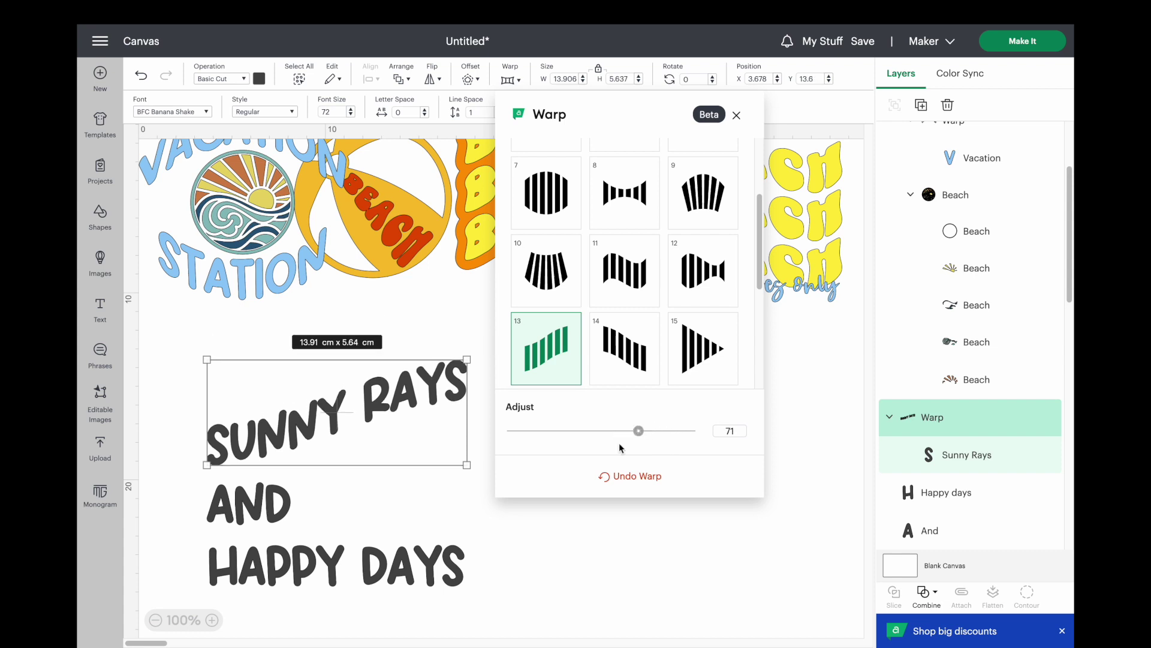
{"action": "left_click", "coordinate": [270, 508]}
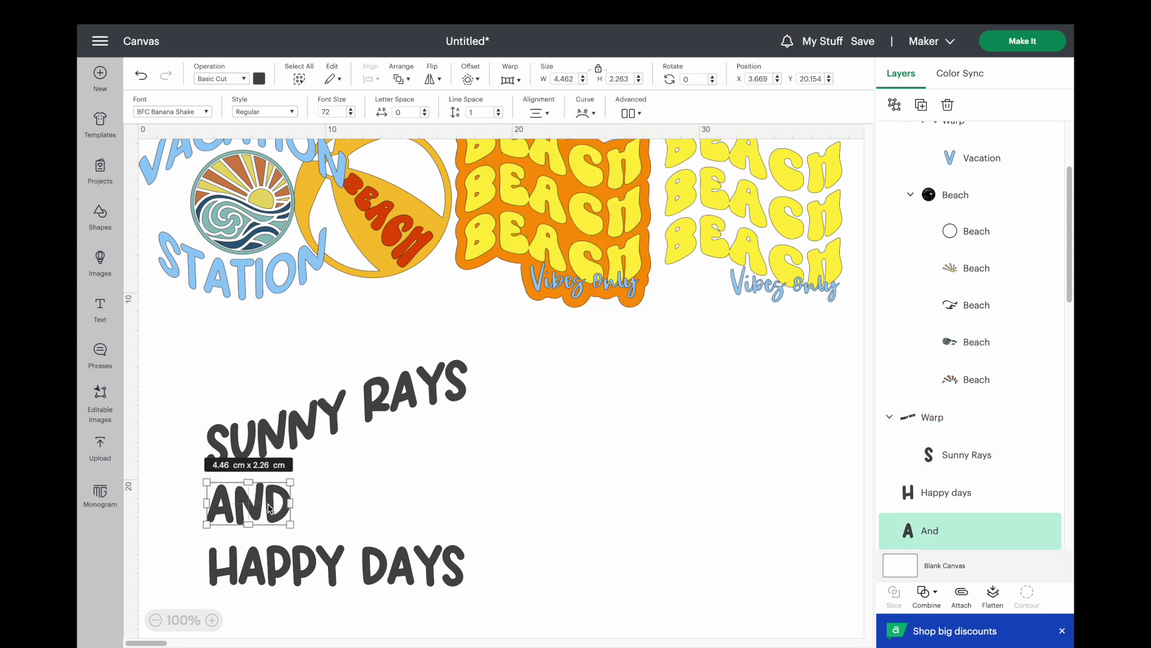
{"action": "left_click", "coordinate": [511, 80]}
{"action": "left_click", "coordinate": [393, 506]}
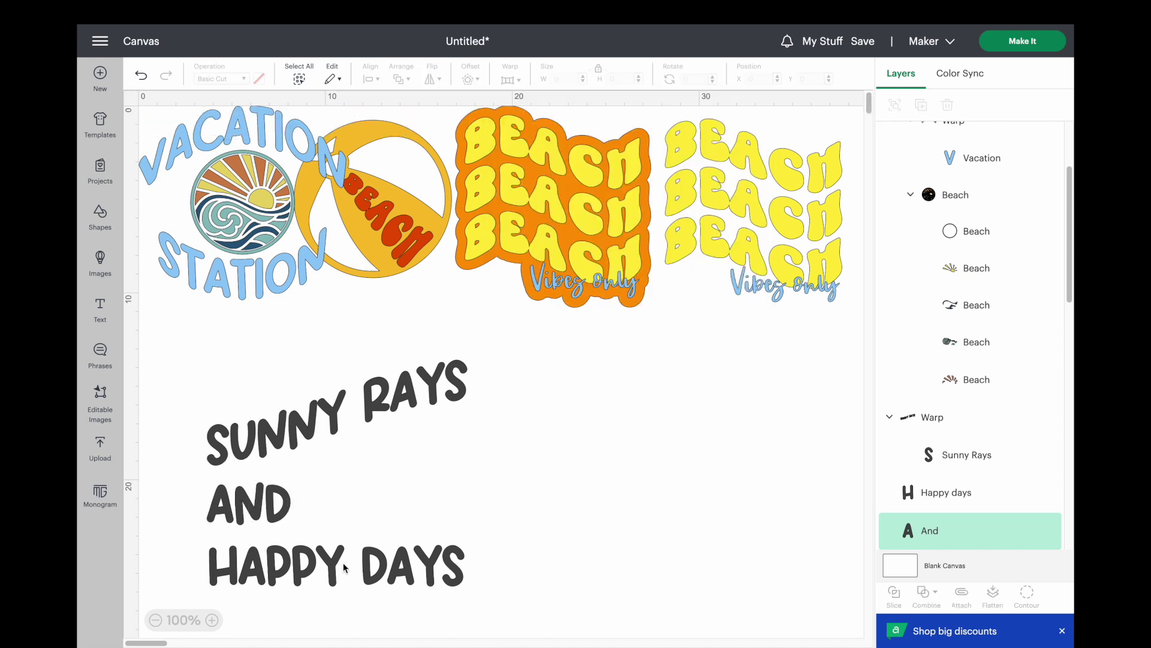
- Warp "Happy days" with falling slant style 14 at 60, and bring it and "Sunny Rays" closer to "And"
{"action": "left_click", "coordinate": [342, 570]}
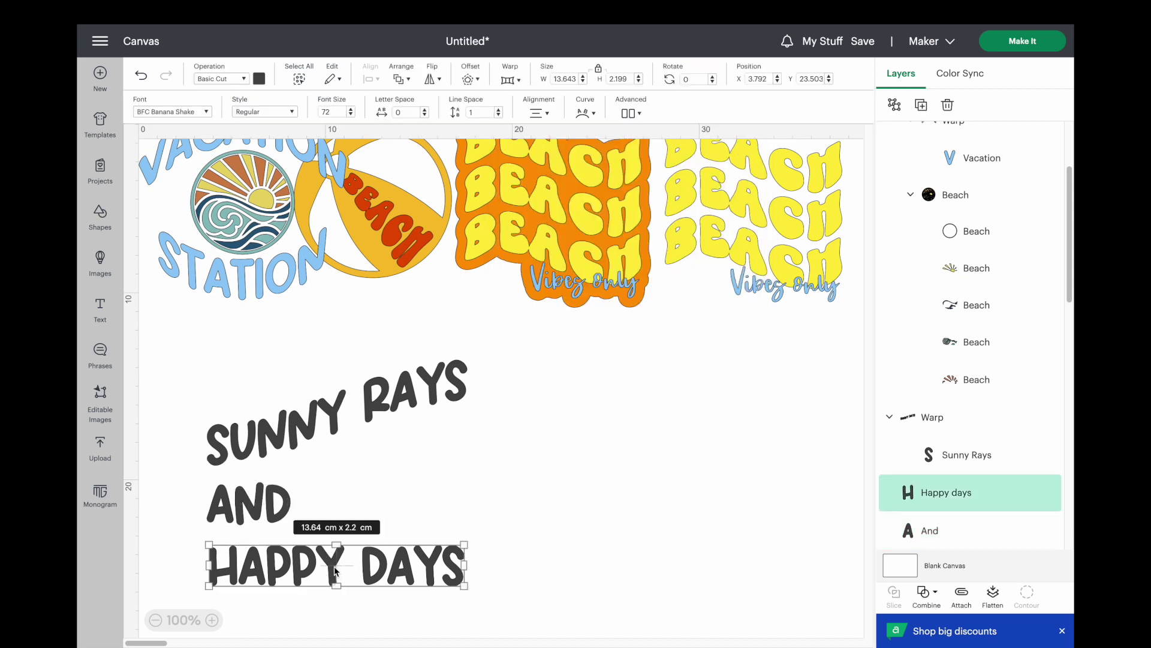
{"action": "left_click", "coordinate": [516, 83]}
{"action": "scroll", "coordinate": [604, 336], "scroll_direction": "down", "scroll_amount": 3}
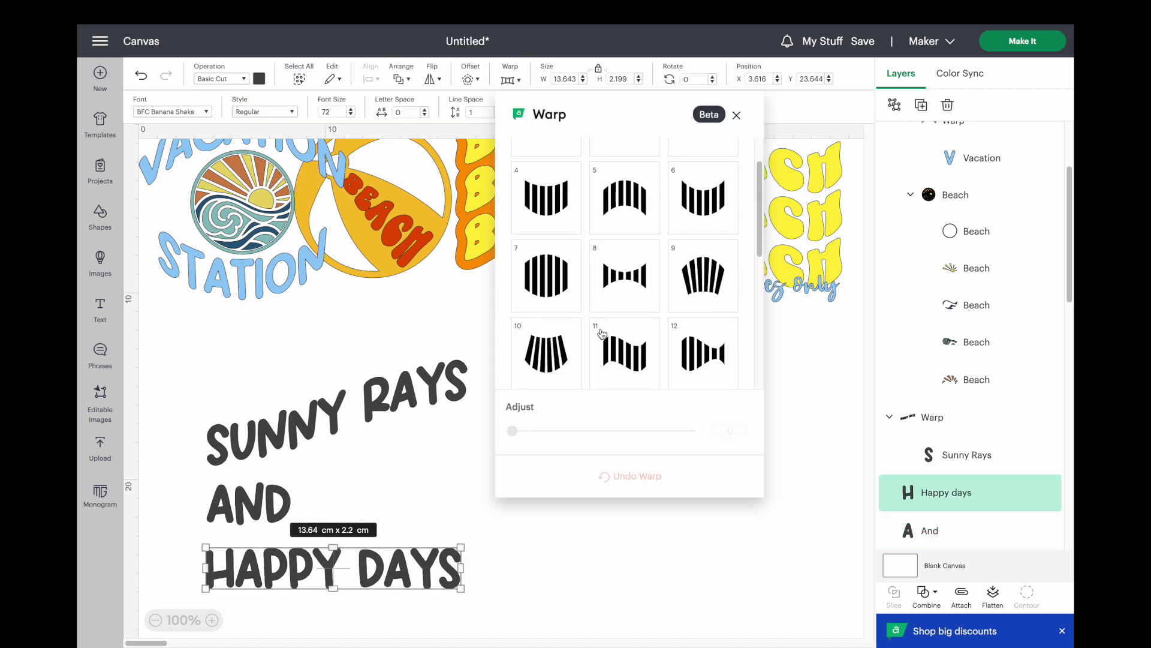
{"action": "scroll", "coordinate": [604, 325], "scroll_direction": "down", "scroll_amount": 1}
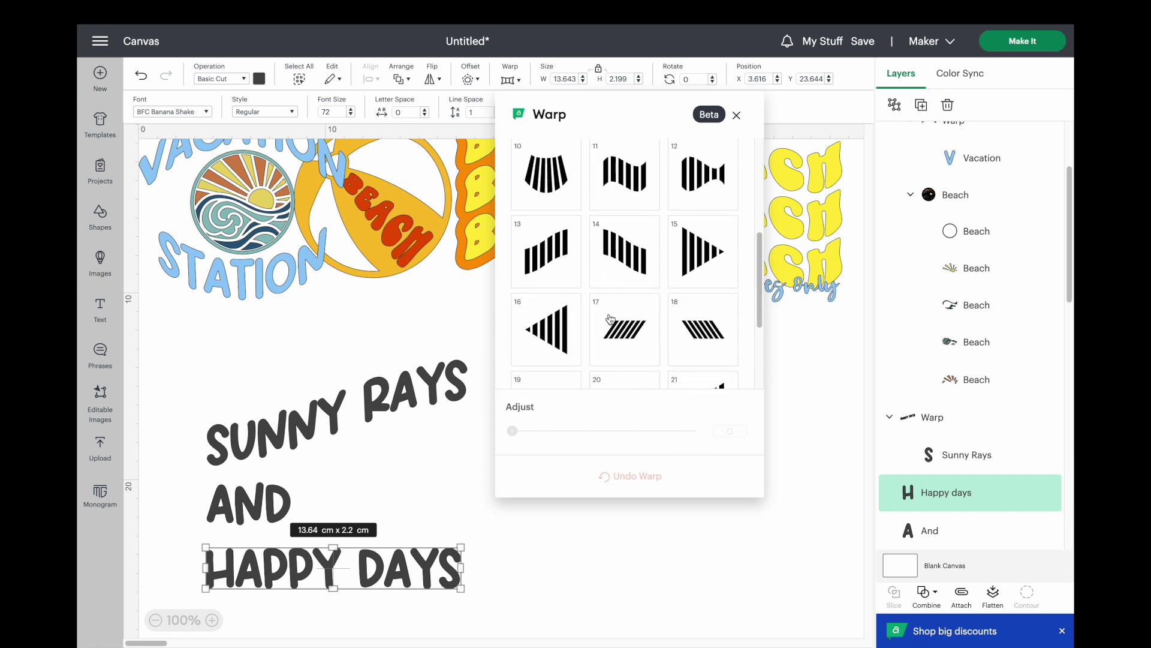
{"action": "left_click", "coordinate": [628, 259]}
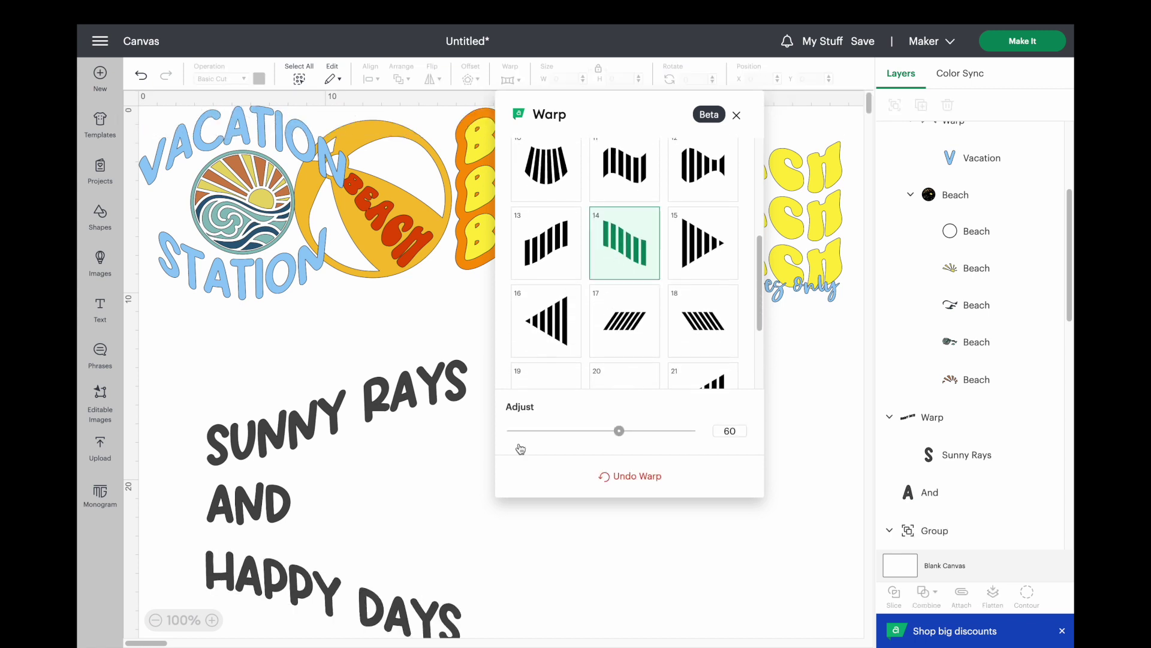
{"action": "left_click", "coordinate": [389, 621]}
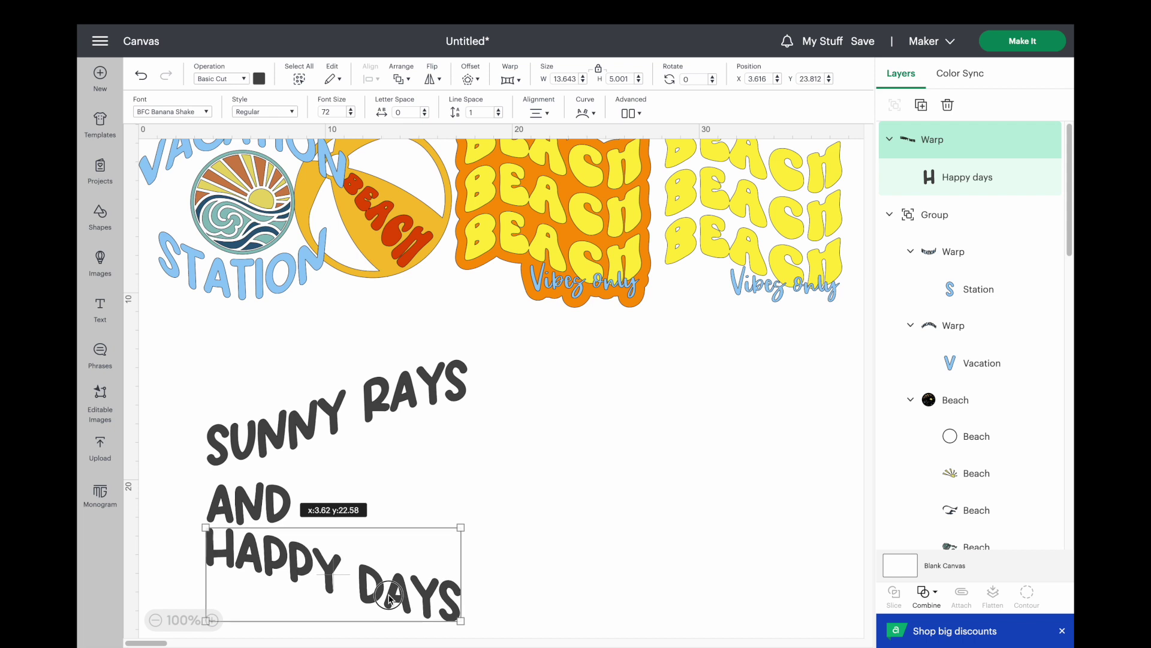
{"action": "left_click_drag", "start_coordinate": [318, 415], "coordinate": [318, 427]}
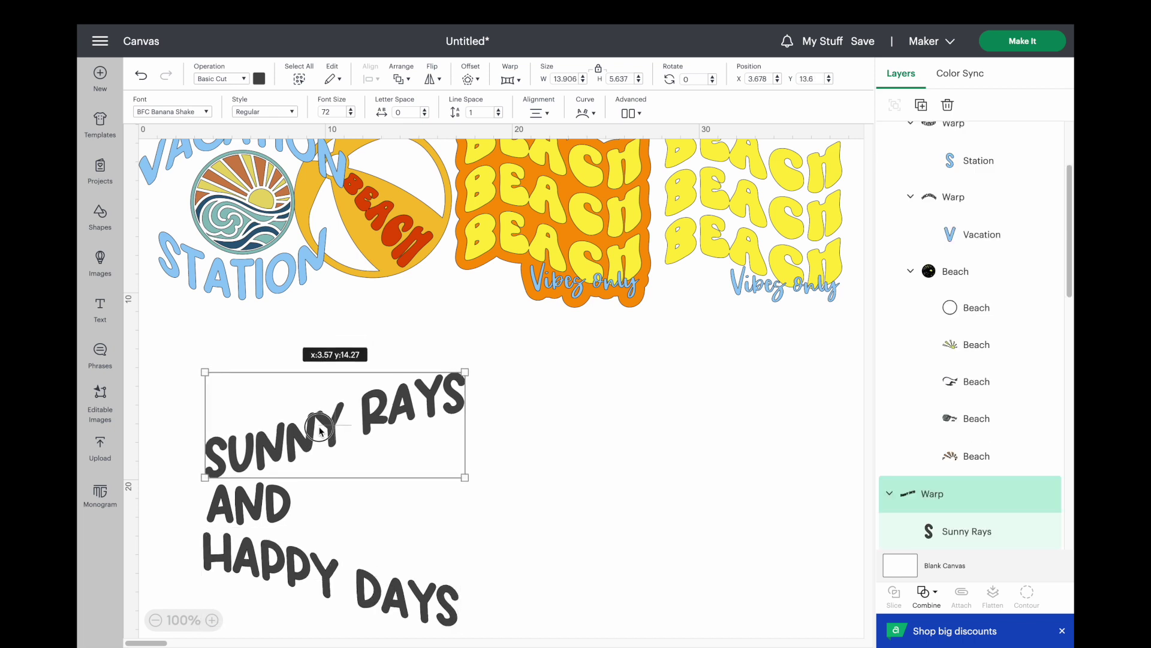
- Warp "And" with the widening triangle style 16 at 100
{"action": "left_click", "coordinate": [264, 502]}
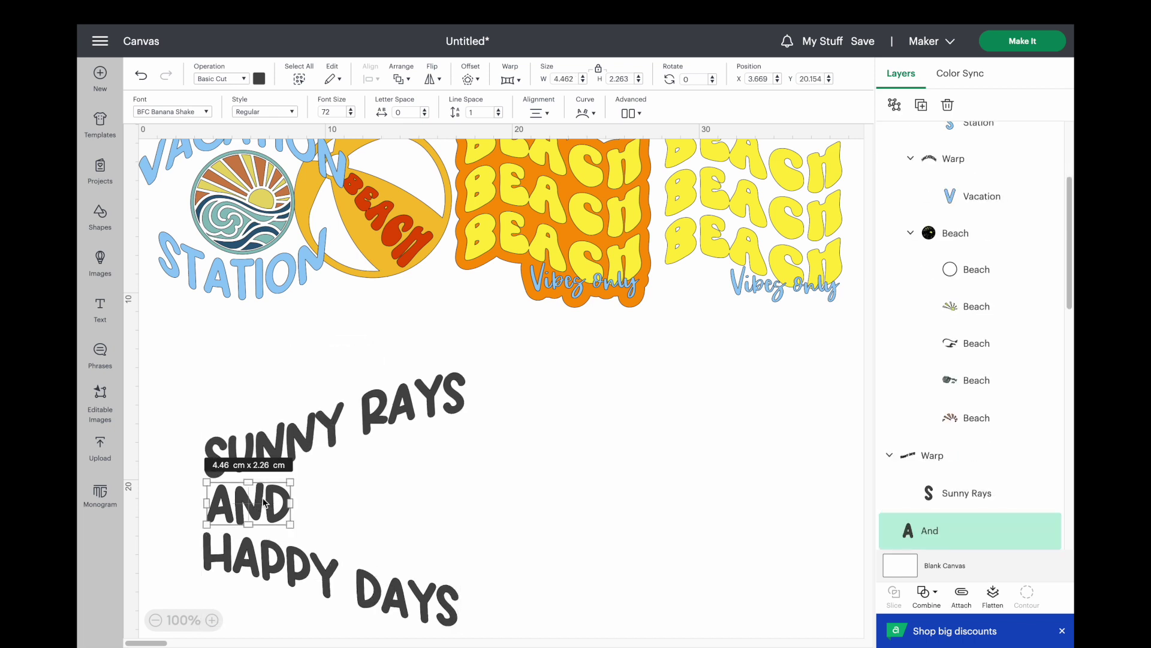
{"action": "left_click", "coordinate": [512, 80]}
{"action": "scroll", "coordinate": [624, 312], "scroll_direction": "down", "scroll_amount": 3}
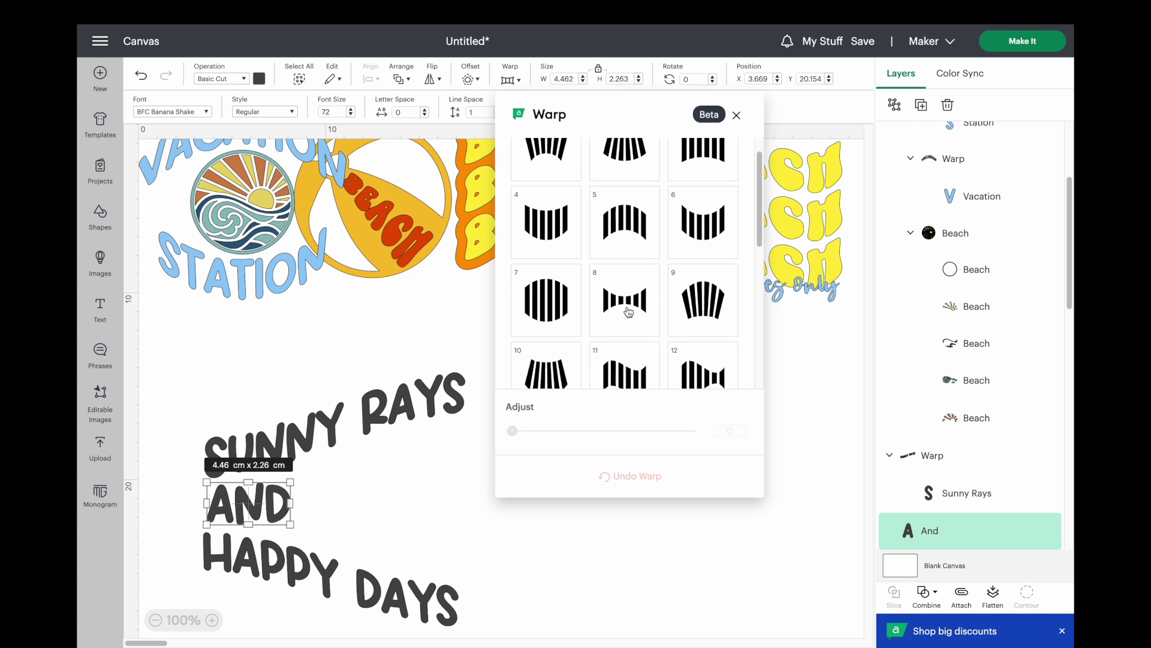
{"action": "scroll", "coordinate": [630, 309], "scroll_direction": "down", "scroll_amount": 1}
{"action": "left_click", "coordinate": [573, 324]}
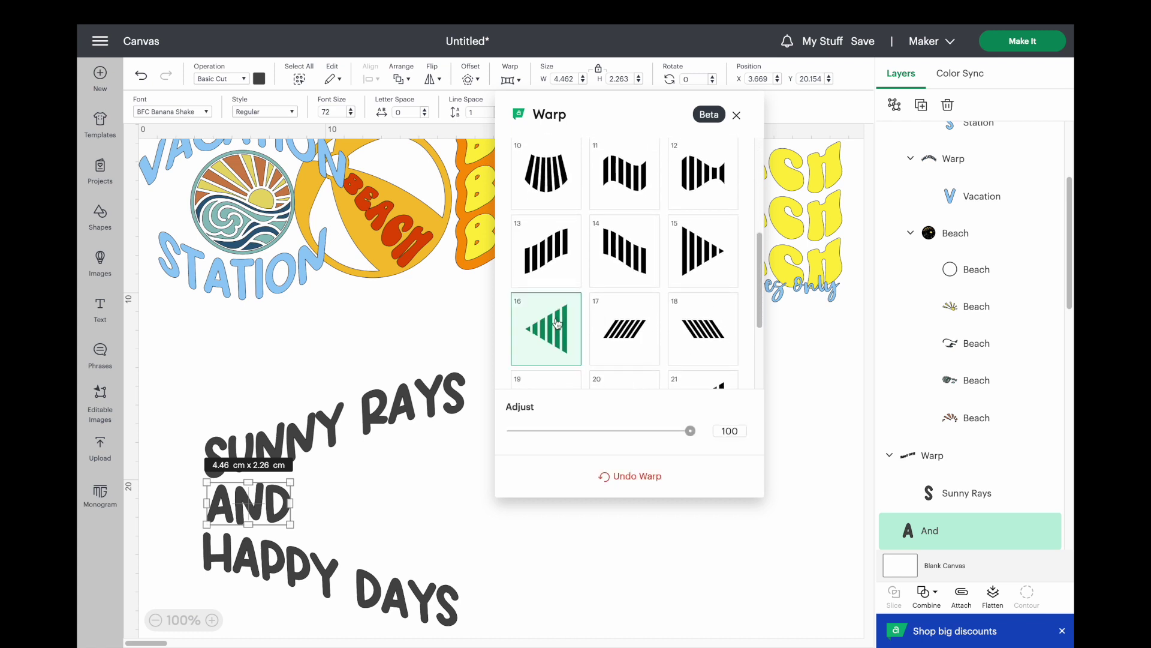
{"action": "left_click", "coordinate": [220, 510]}
- Select the inner "And" text within its warp and shift it away from the narrow end
{"action": "left_click_drag", "start_coordinate": [228, 505], "coordinate": [229, 504]}
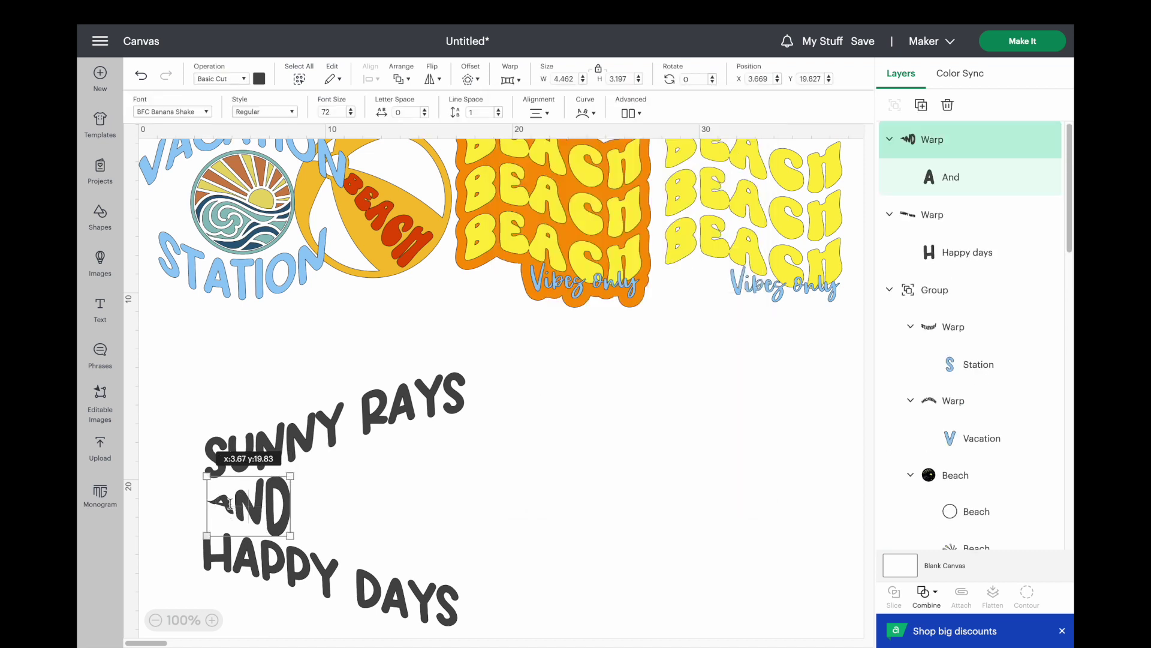
{"action": "double_click", "coordinate": [230, 504]}
{"action": "left_click", "coordinate": [215, 503]}
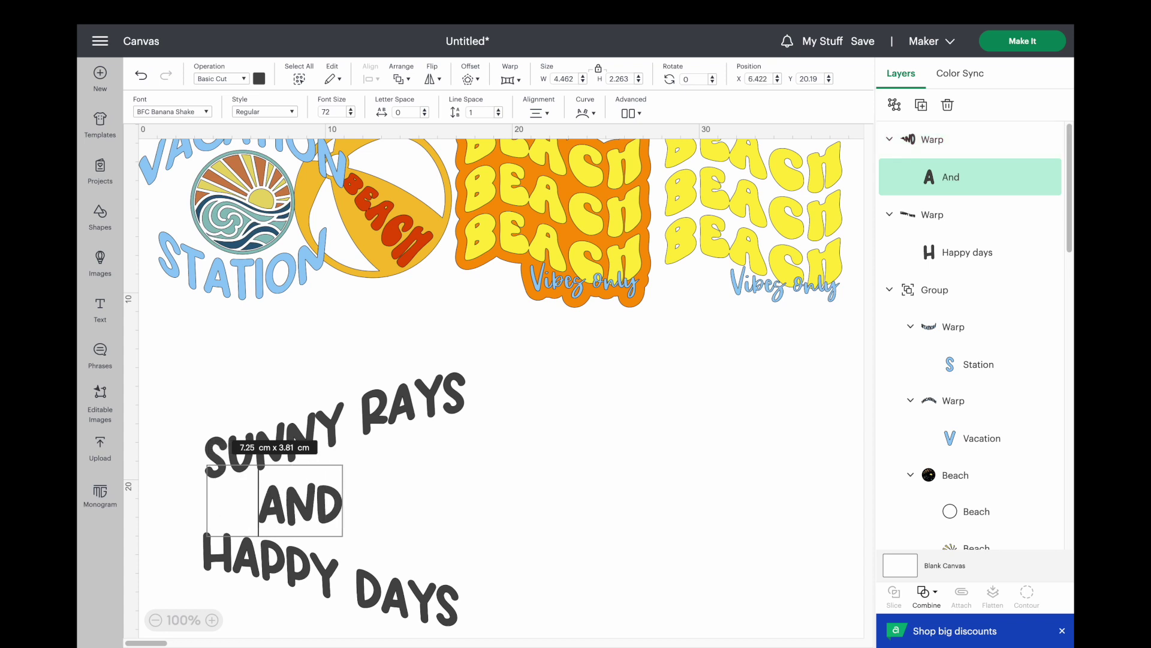
{"action": "left_click", "coordinate": [427, 499]}
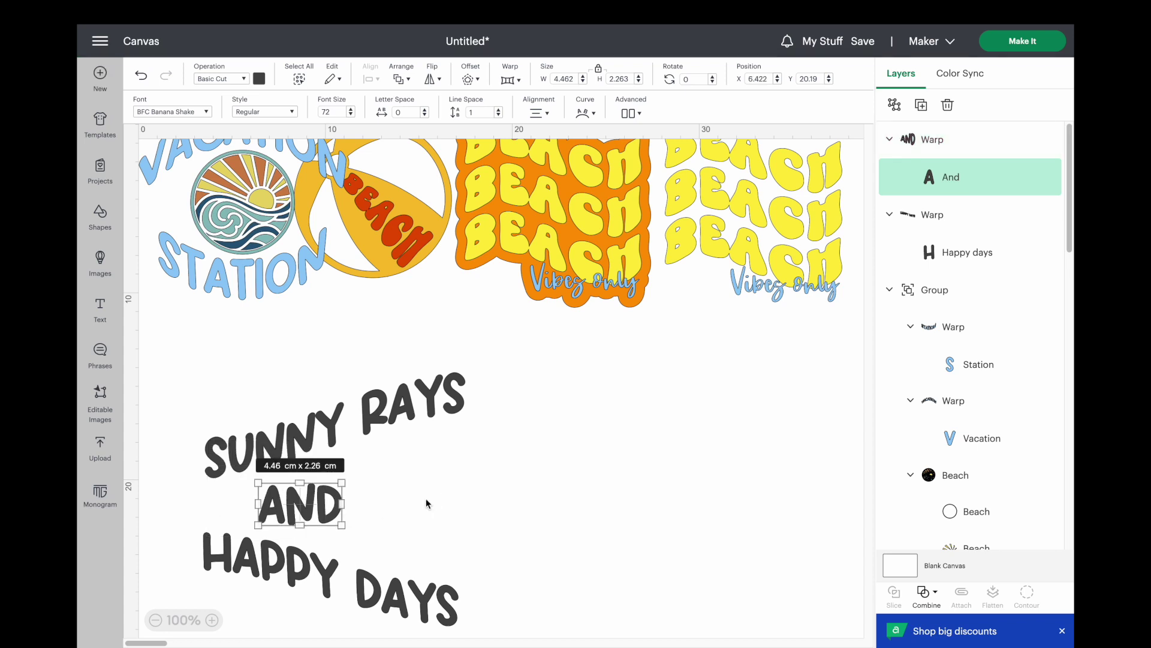
- Apply warp style 16 to the shifted "And" text and move it back under the start of "Sunny Rays"
{"action": "left_click", "coordinate": [311, 510]}
{"action": "left_click", "coordinate": [511, 80]}
{"action": "scroll", "coordinate": [555, 360], "scroll_direction": "down", "scroll_amount": 5}
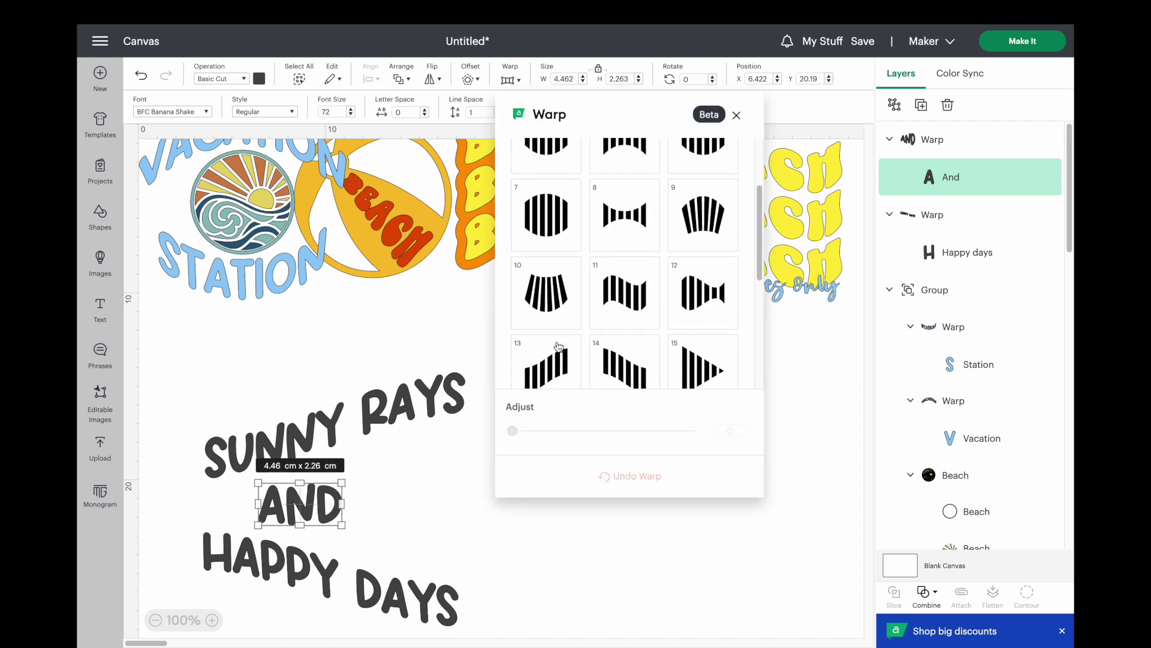
{"action": "scroll", "coordinate": [544, 298], "scroll_direction": "down", "scroll_amount": 1}
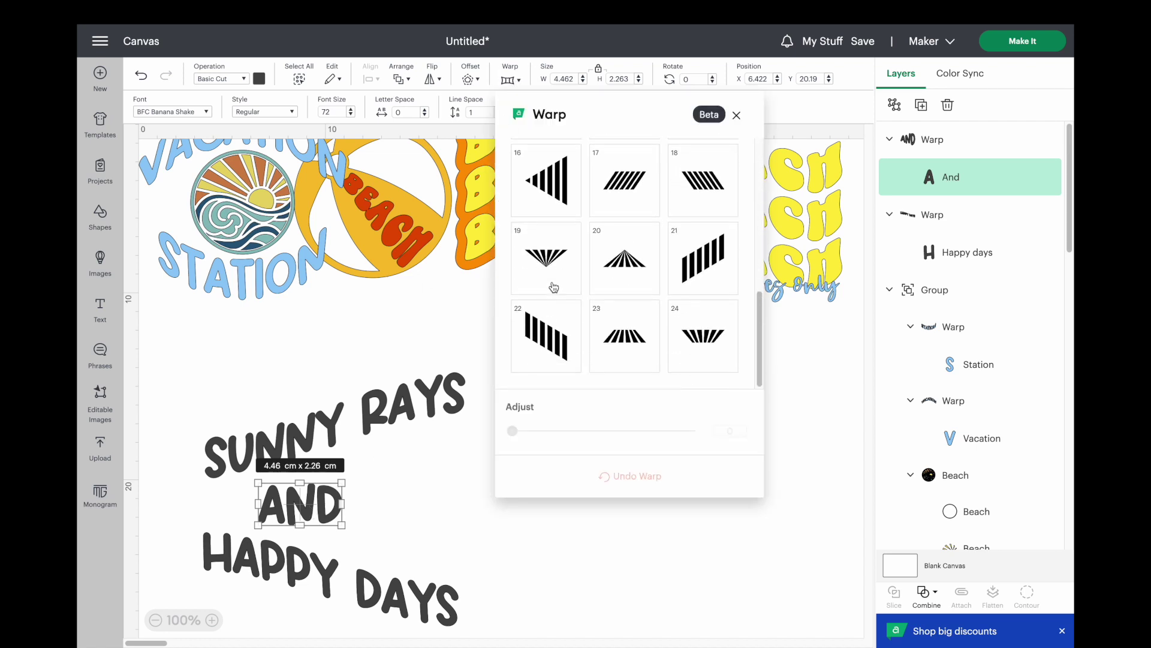
{"action": "left_click", "coordinate": [546, 180]}
{"action": "left_click", "coordinate": [373, 552]}
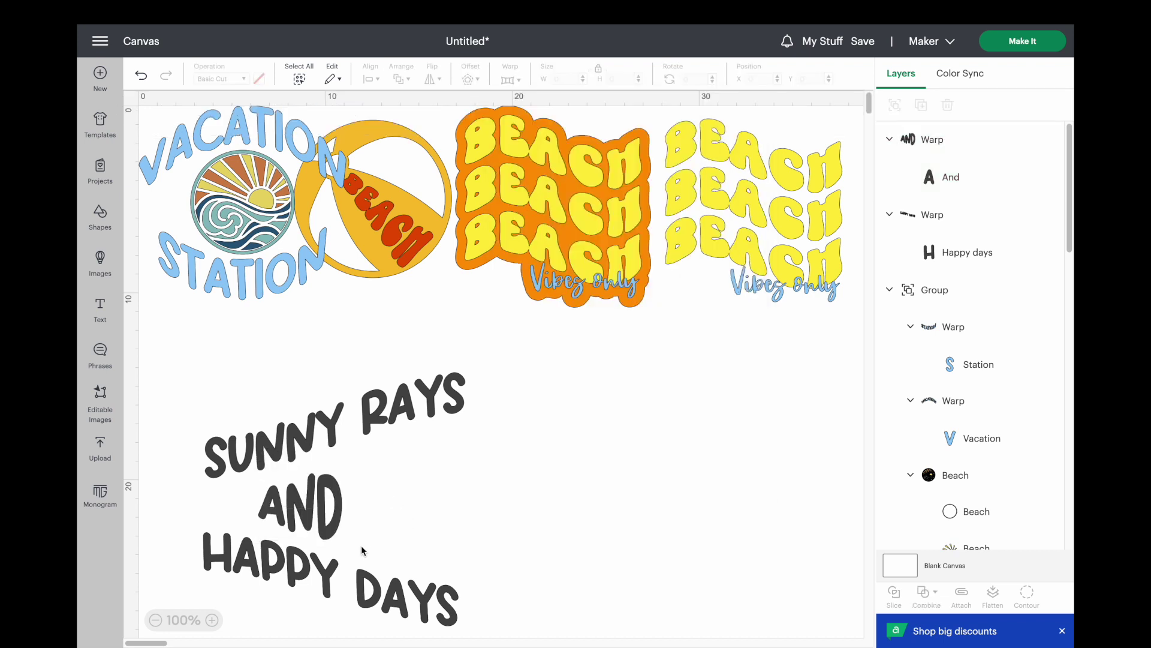
{"action": "left_click_drag", "start_coordinate": [311, 512], "coordinate": [260, 510]}
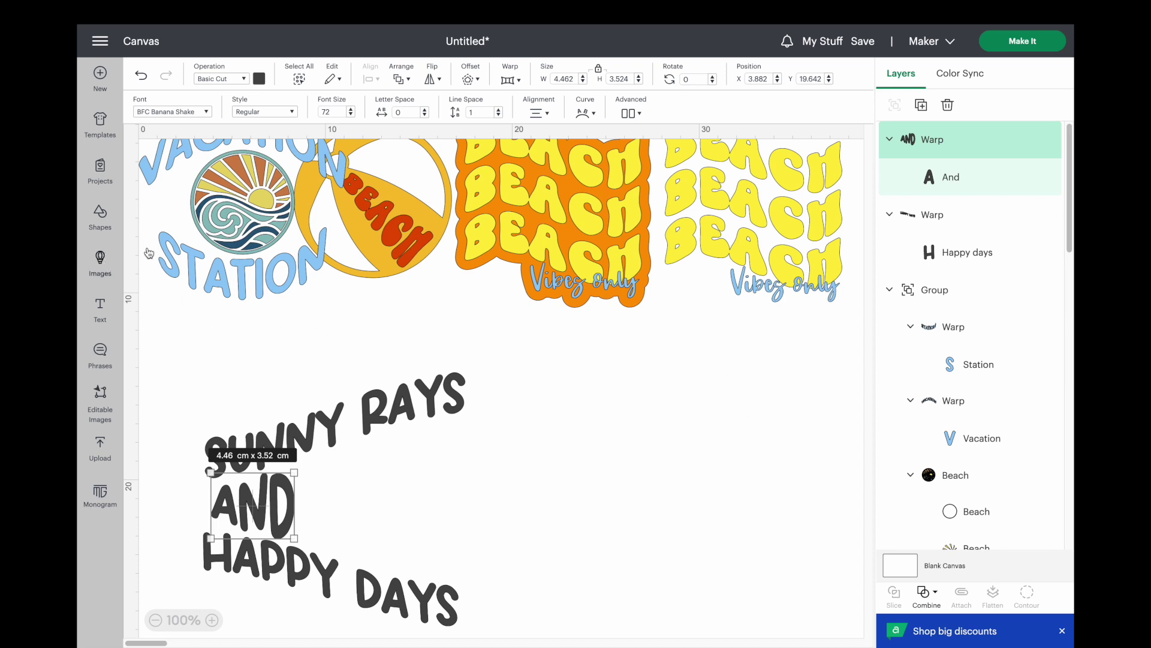
- Search the image library for "sunshine" and add the hand-drawn yellow sun with separate rays to the canvas
{"action": "left_click", "coordinate": [100, 262]}
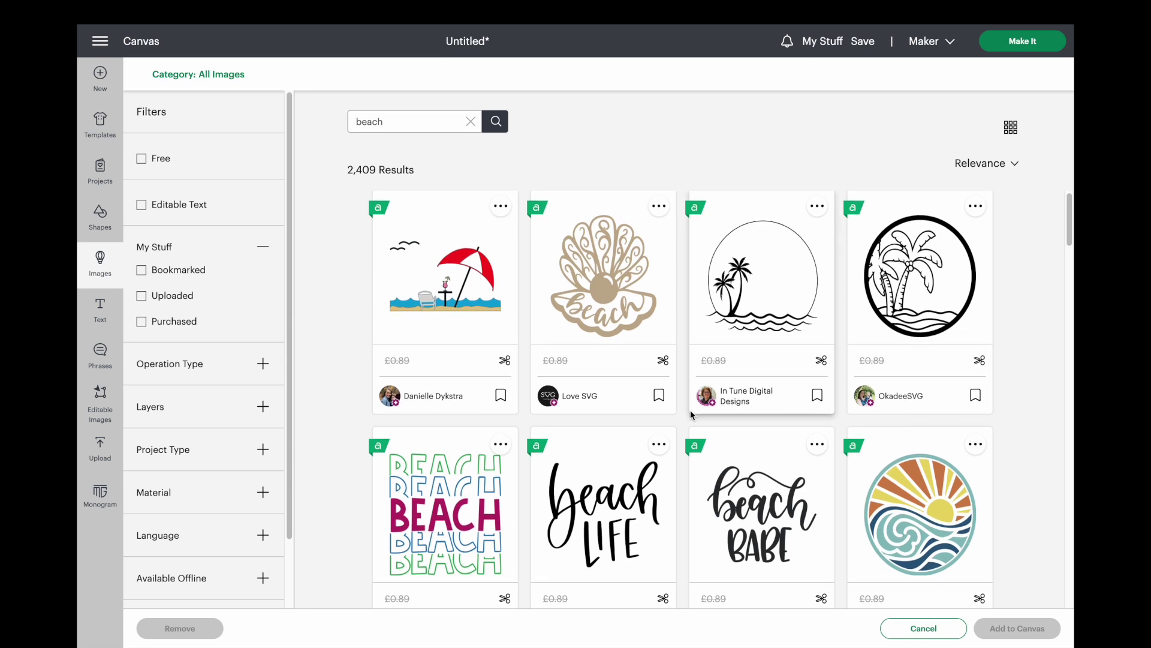
{"action": "scroll", "coordinate": [690, 411], "scroll_direction": "down", "scroll_amount": 3}
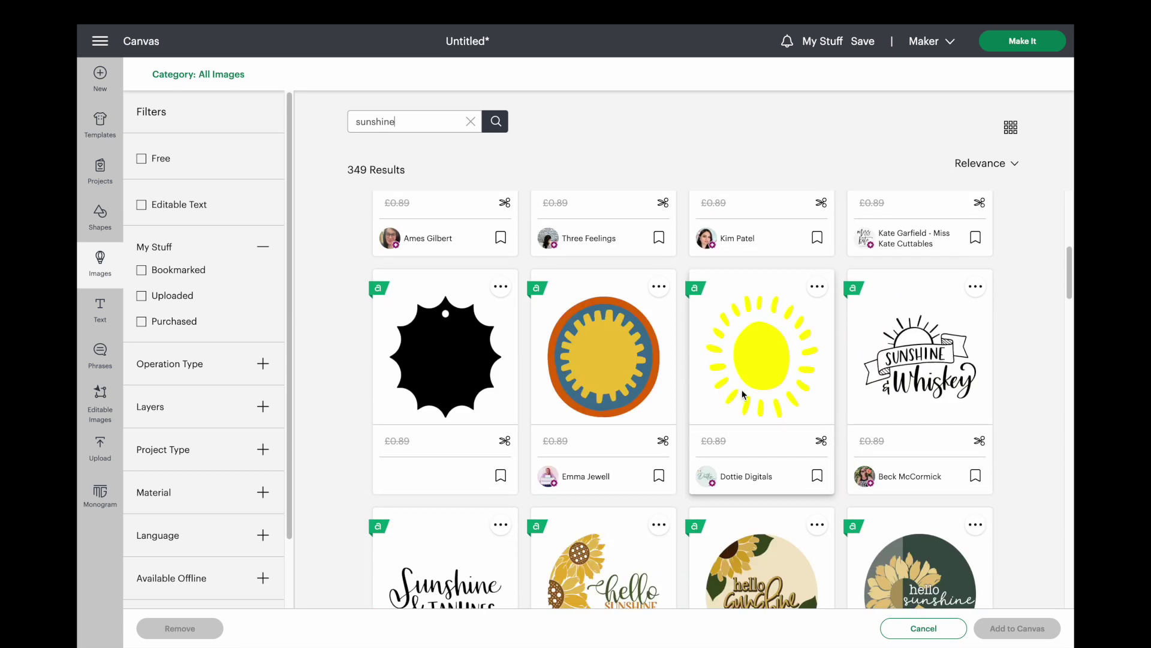
{"action": "scroll", "coordinate": [743, 395], "scroll_direction": "down", "scroll_amount": 2}
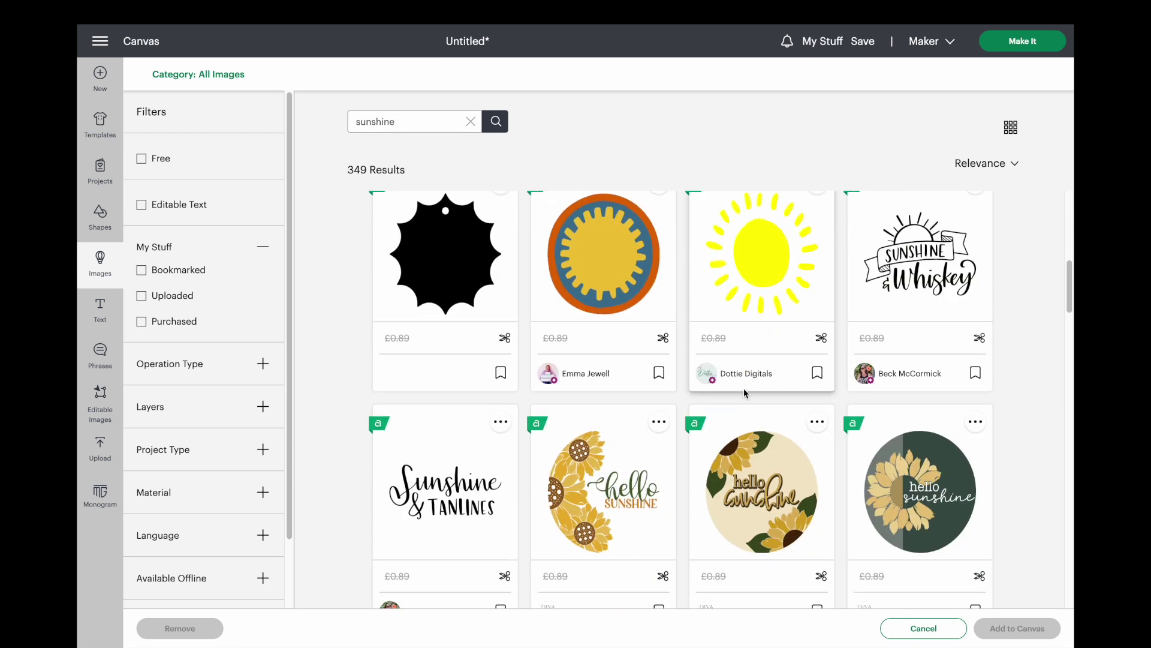
{"action": "left_click", "coordinate": [754, 282]}
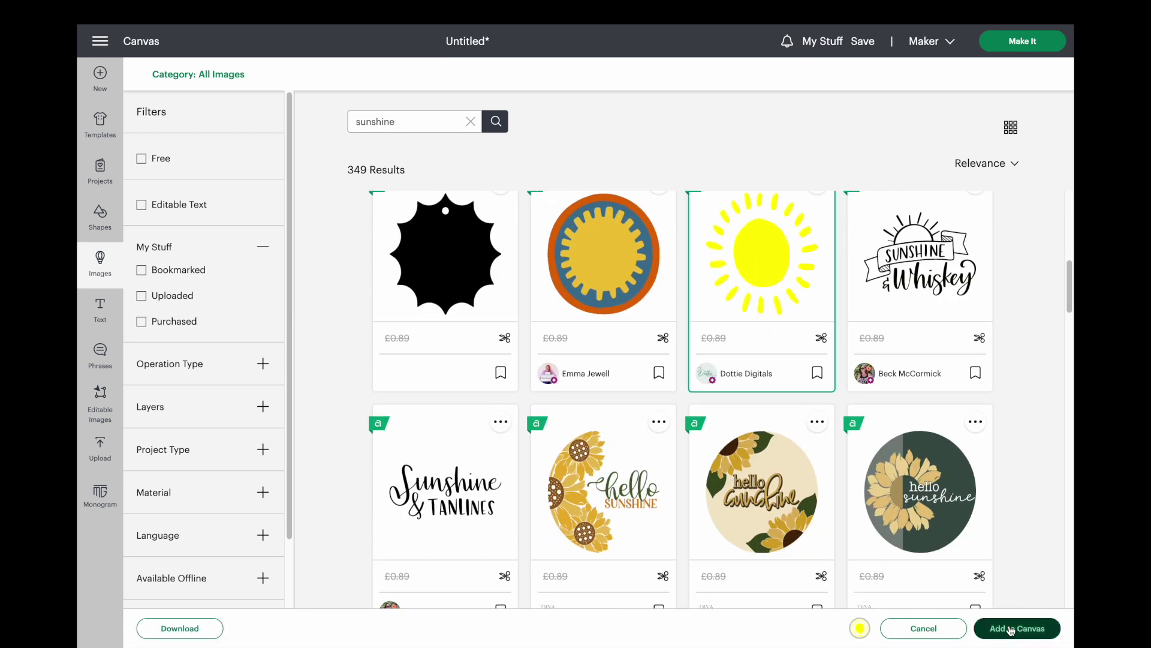
{"action": "left_click", "coordinate": [1014, 628]}
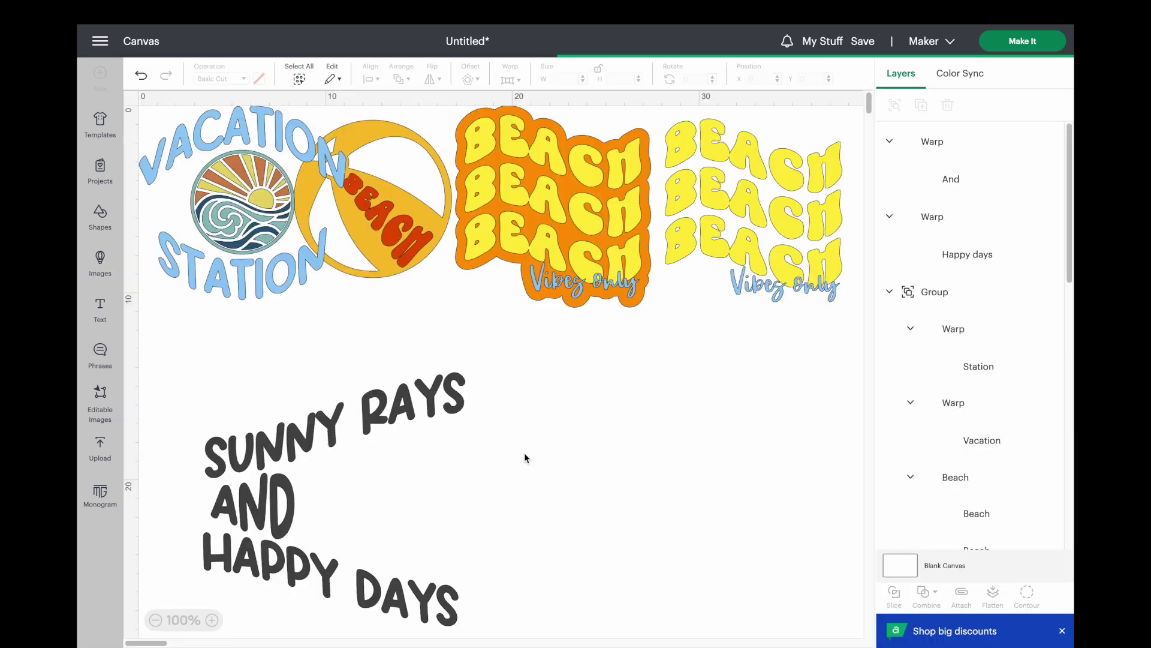
- Shrink the sun image to about 7.3 cm wide and place it beside "And", between the two slanted text lines
{"action": "left_click_drag", "start_coordinate": [237, 269], "coordinate": [457, 481]}
{"action": "left_click_drag", "start_coordinate": [376, 352], "coordinate": [483, 456]}
{"action": "left_click_drag", "start_coordinate": [576, 534], "coordinate": [433, 509]}
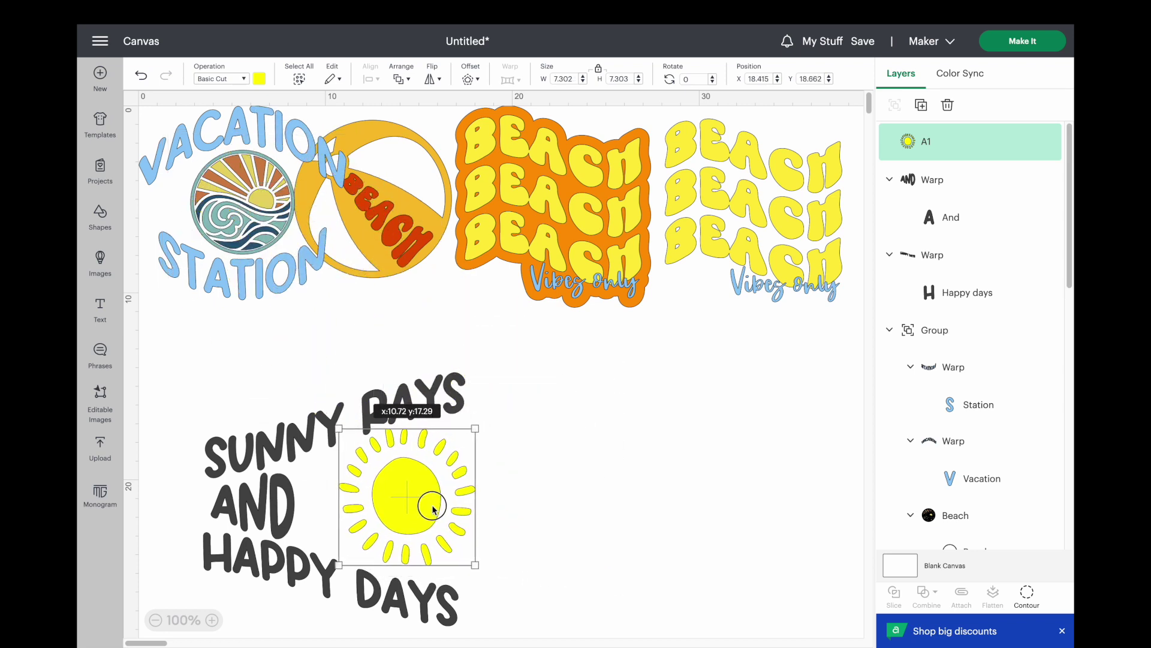
- Recolor "Sunny Rays" with the orange-red material color already used in the project, and select "And"
{"action": "left_click", "coordinate": [414, 408]}
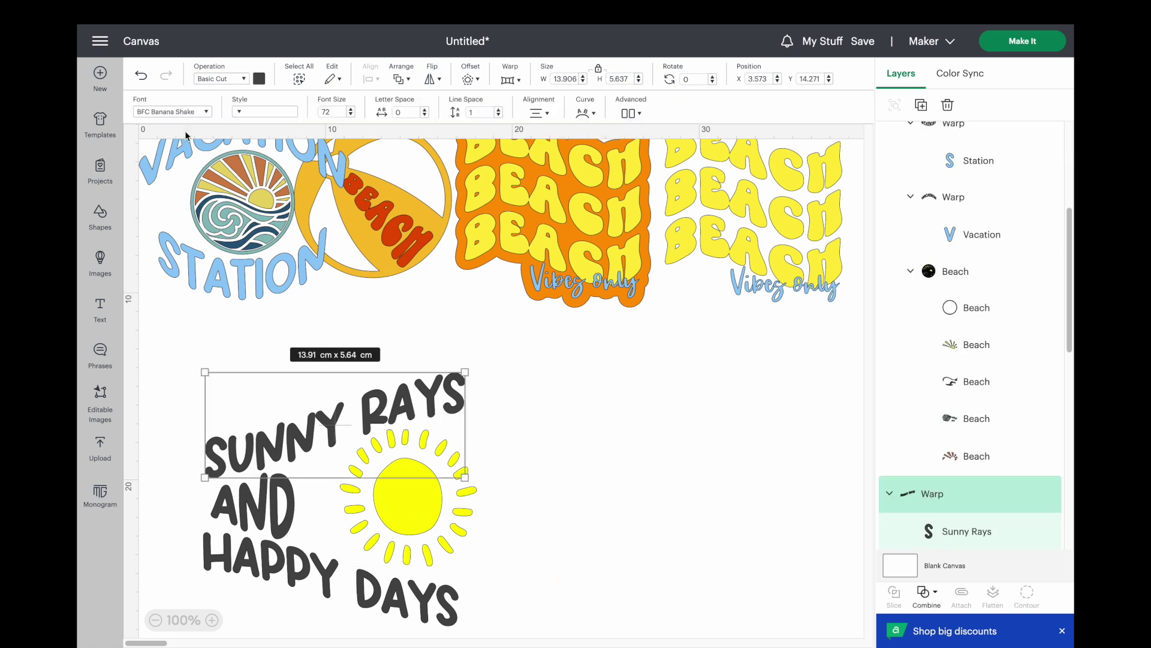
{"action": "left_click", "coordinate": [259, 80]}
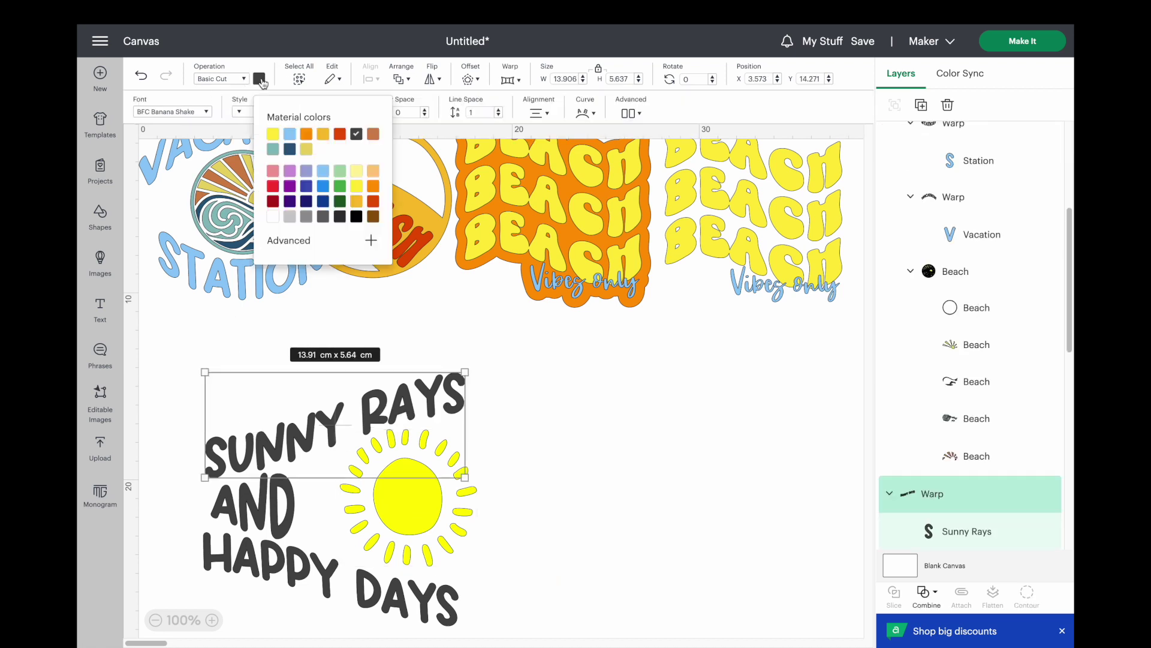
{"action": "left_click", "coordinate": [340, 134]}
{"action": "left_click", "coordinate": [261, 516]}
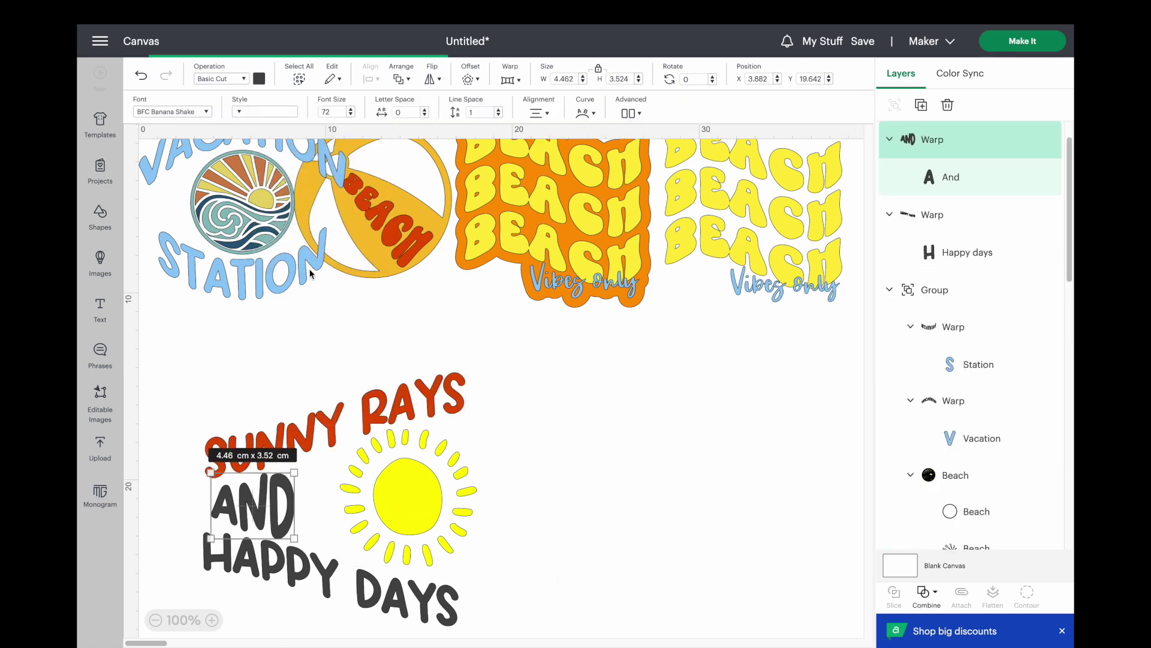
- Try to recolor "And" and "Happy days" with the orange-red material color used for "Sunny Rays"
{"action": "left_click", "coordinate": [259, 78]}
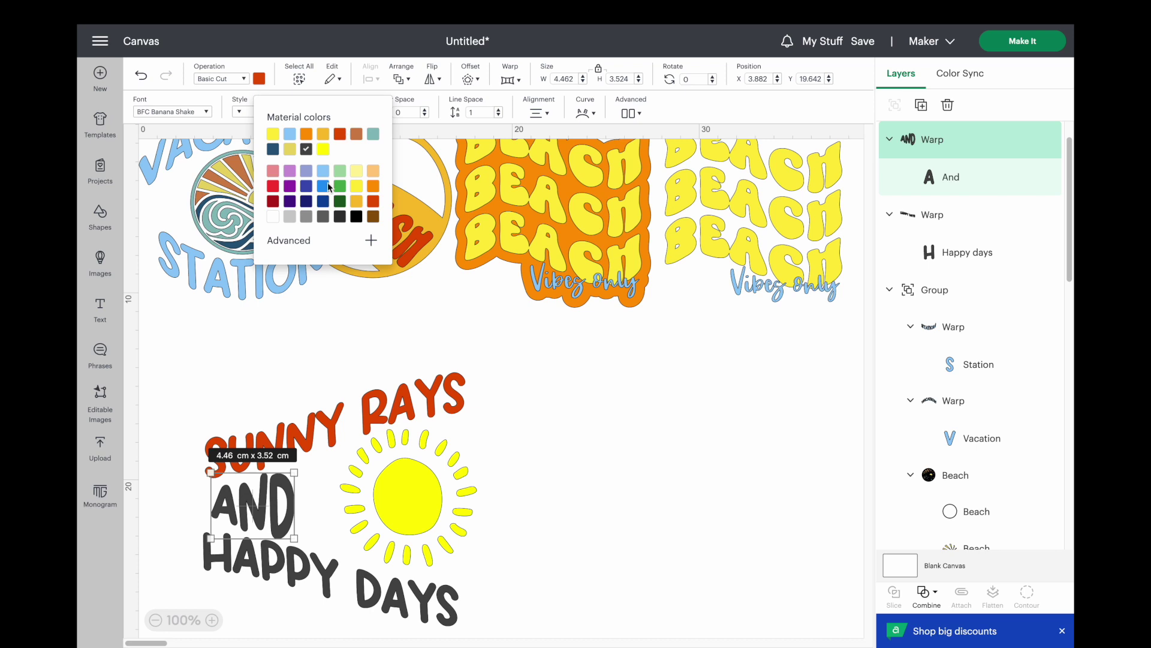
{"action": "left_click", "coordinate": [330, 578]}
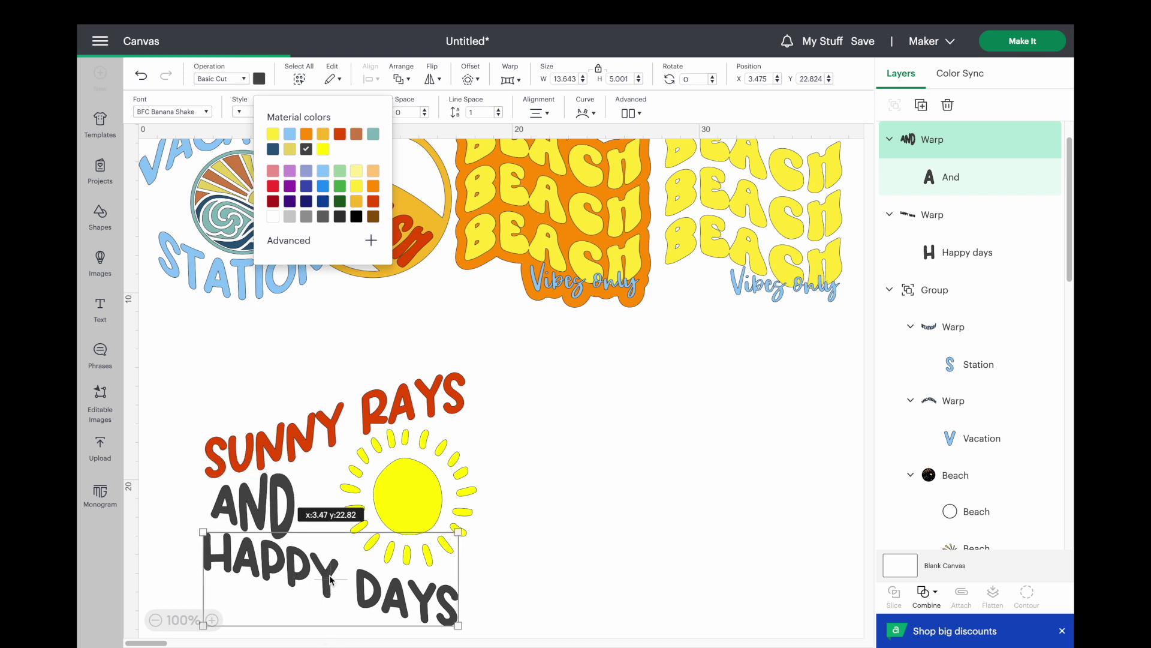
{"action": "left_click", "coordinate": [261, 78]}
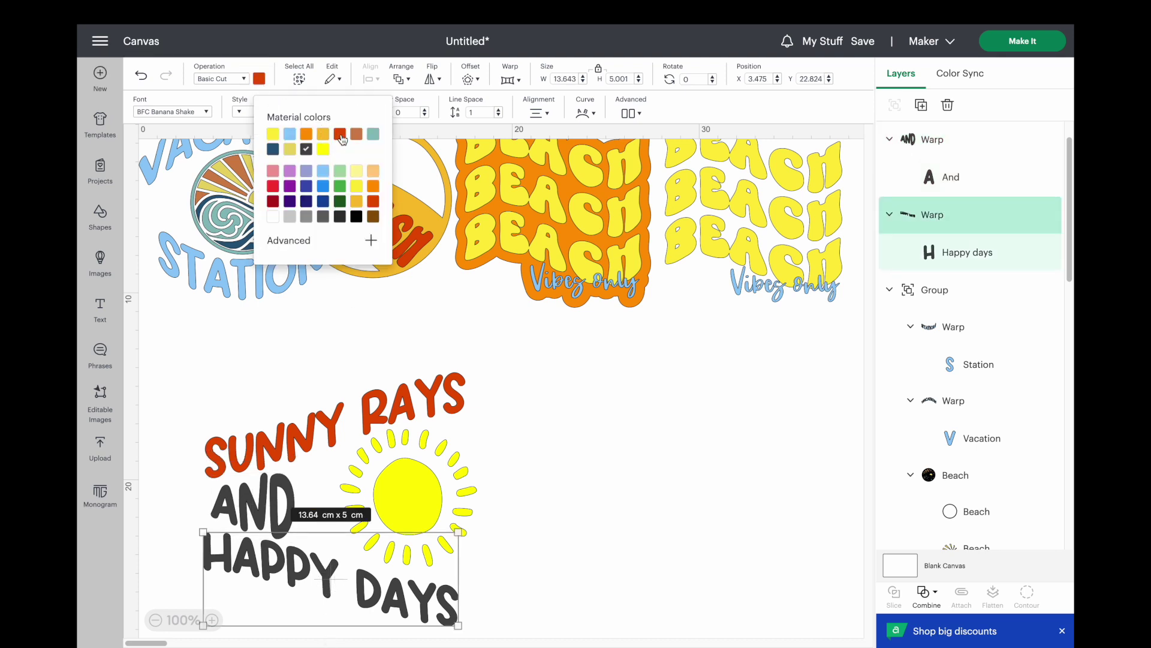
{"action": "left_click", "coordinate": [249, 337]}
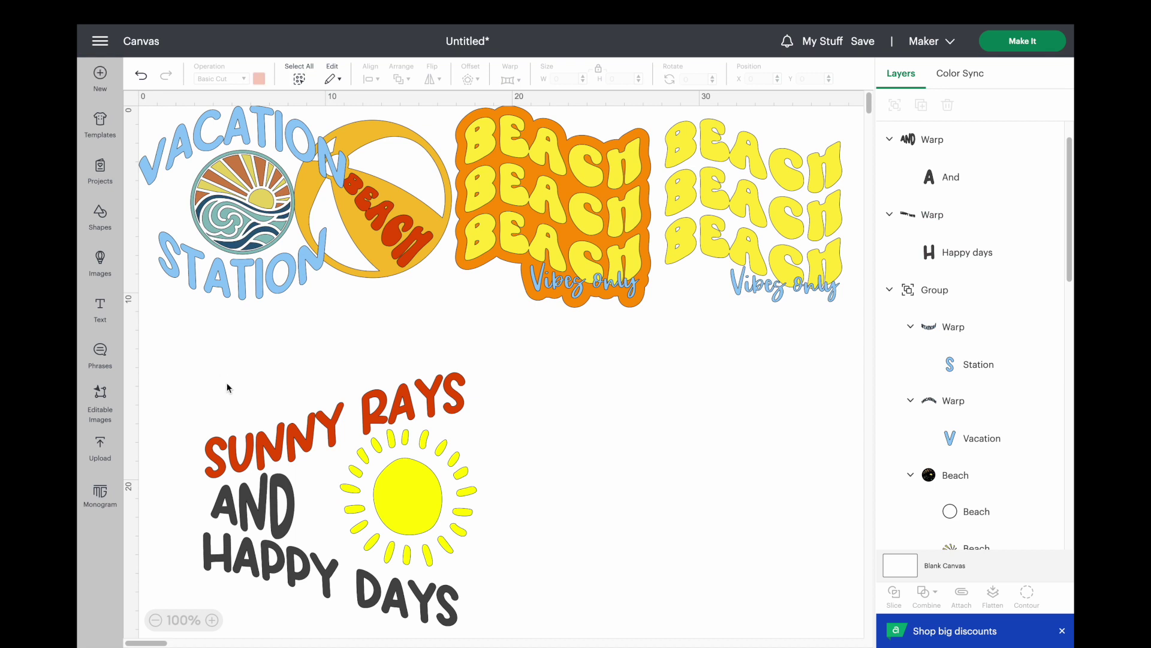
- Recolor "And" with the orange-red material color used for "Sunny Rays"
{"action": "left_click", "coordinate": [252, 507]}
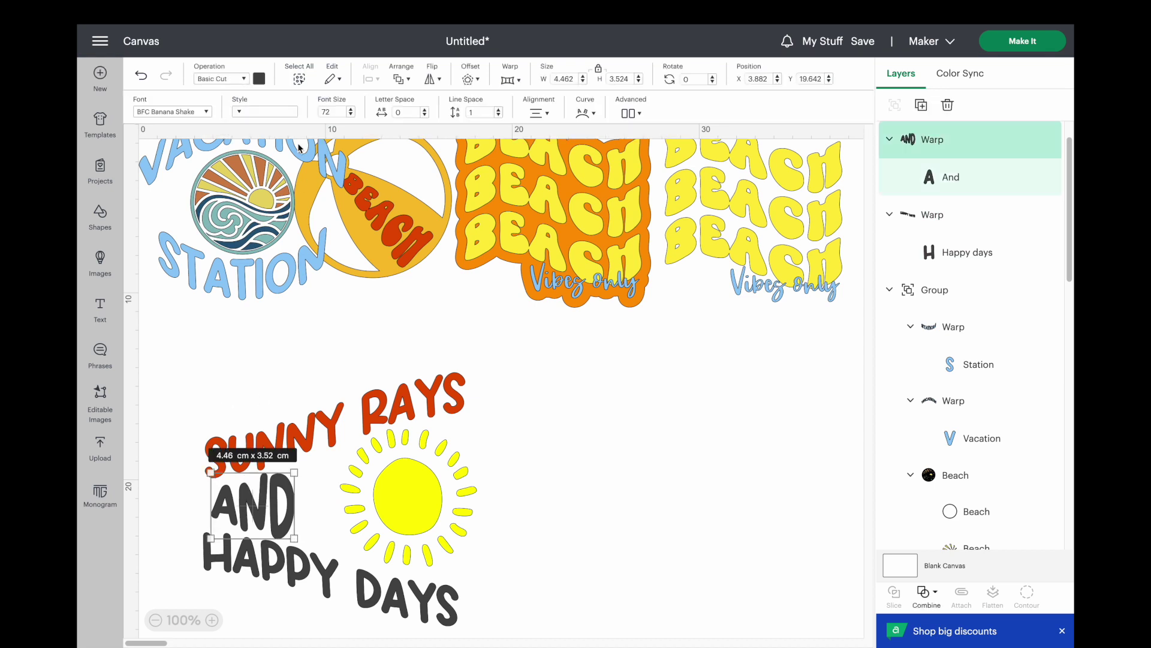
{"action": "left_click", "coordinate": [259, 78]}
{"action": "left_click", "coordinate": [345, 135]}
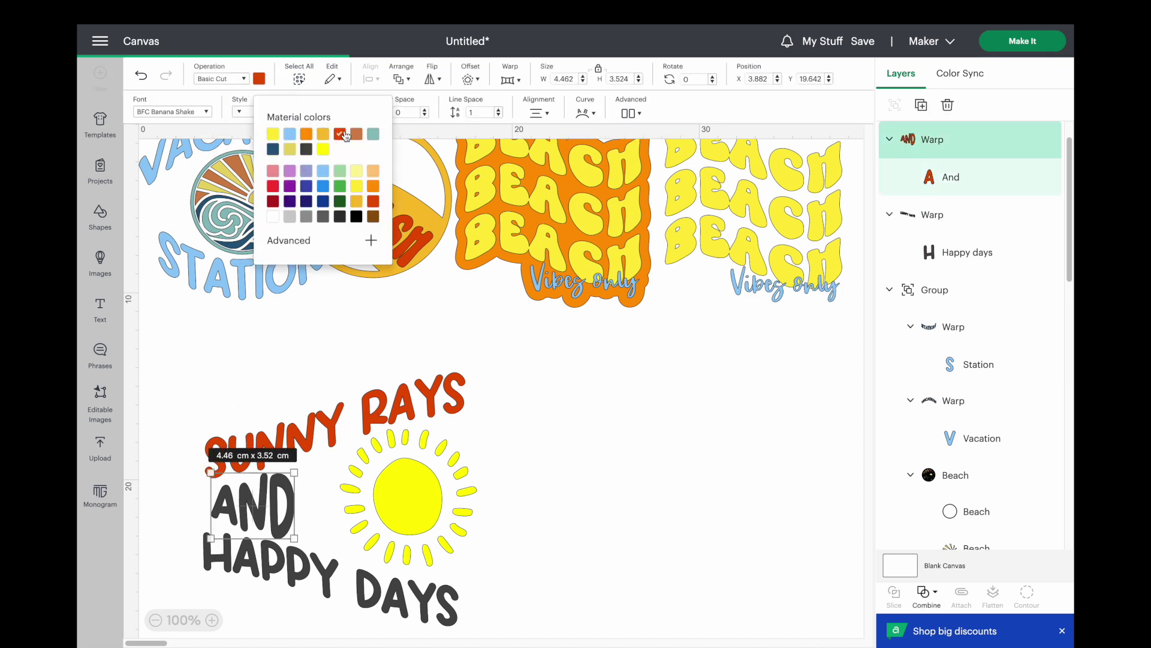
- Recolor "Happy days" with the same orange-red material color as the other two text lines
{"action": "left_click", "coordinate": [292, 571]}
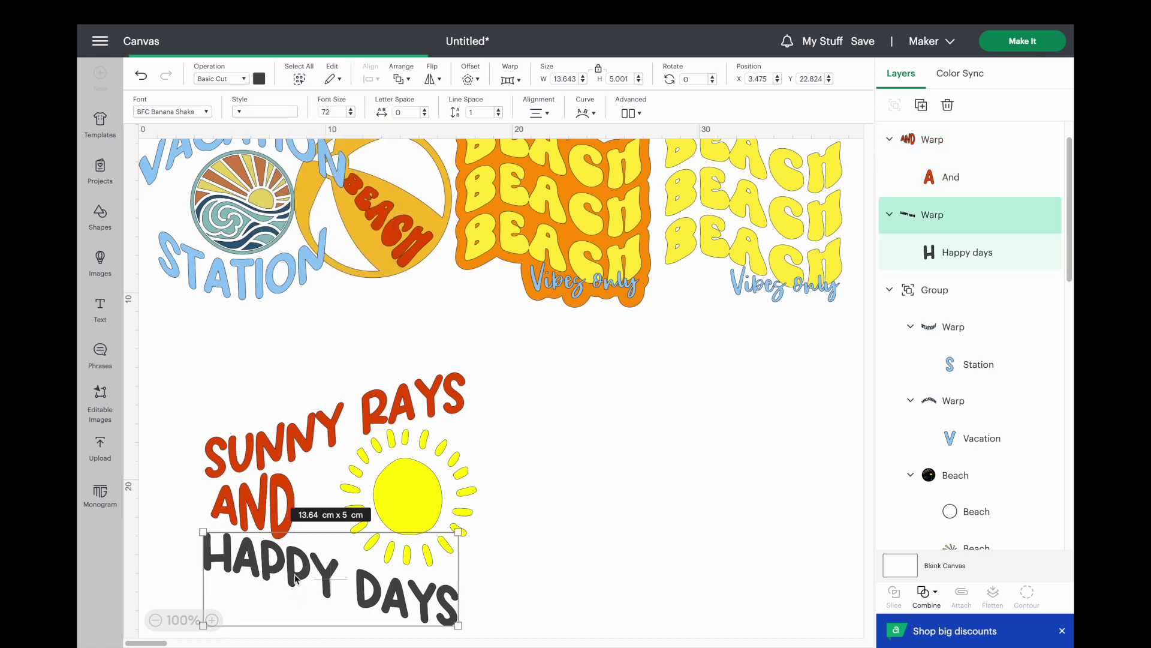
{"action": "left_click", "coordinate": [261, 79]}
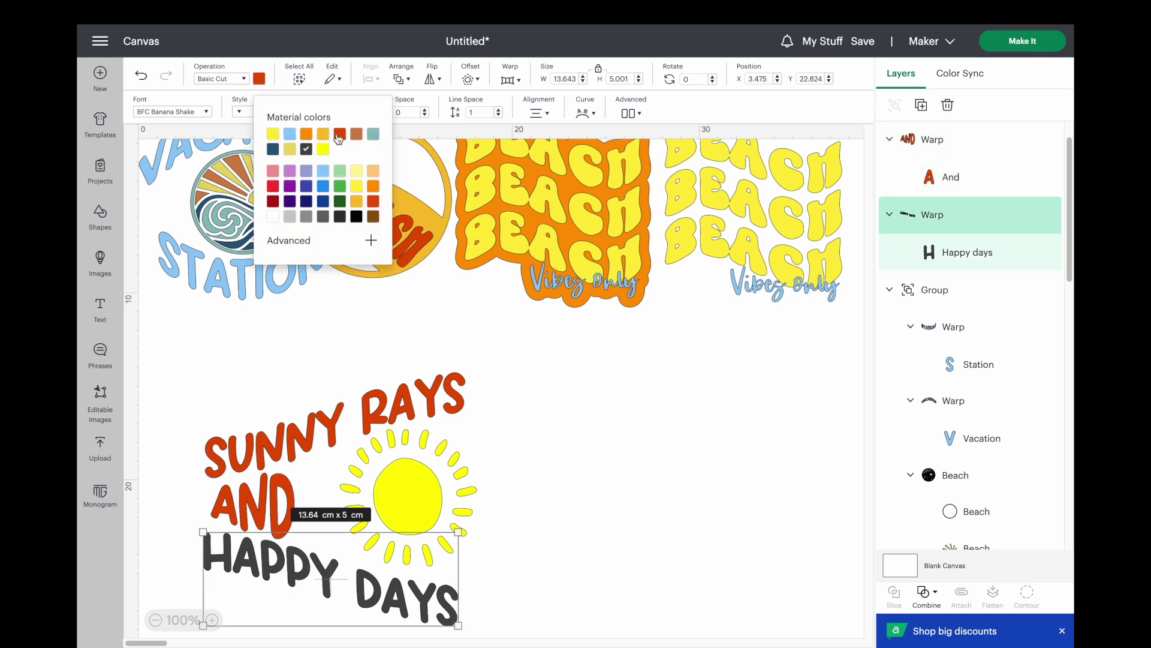
{"action": "left_click", "coordinate": [211, 384]}
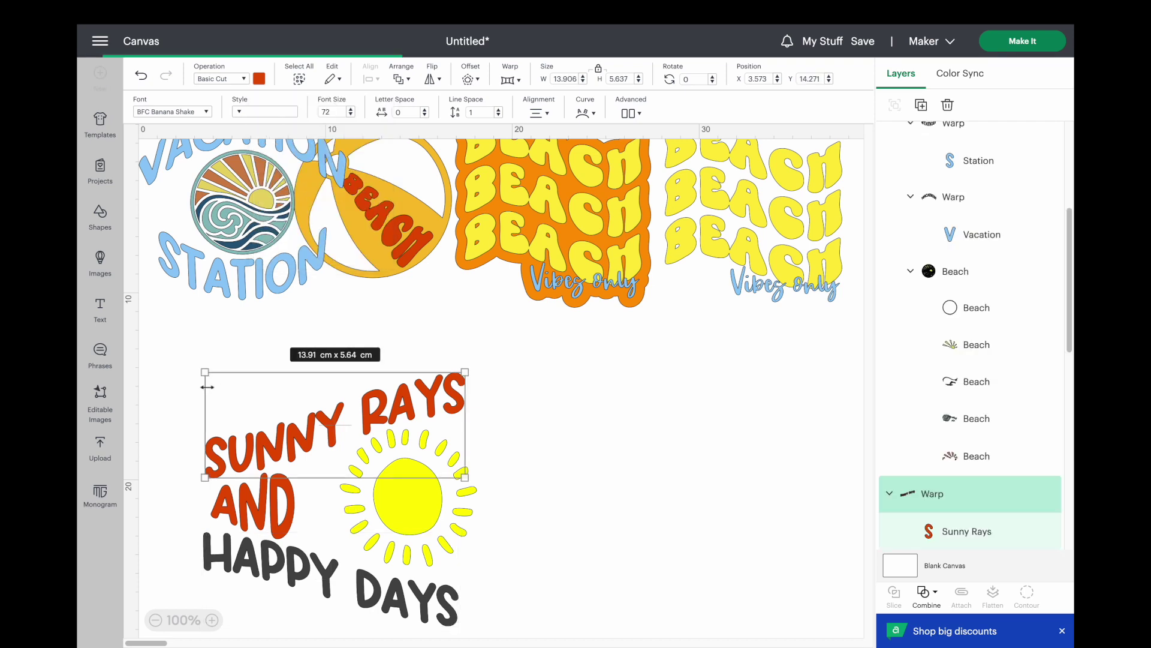
{"action": "left_click", "coordinate": [269, 557]}
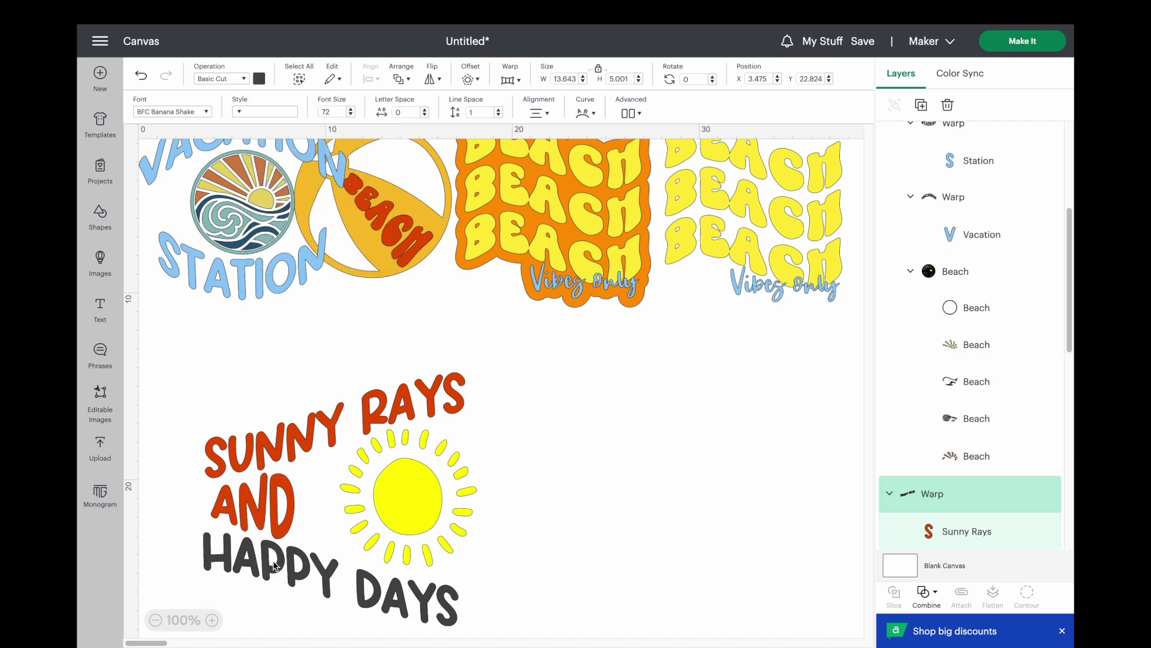
{"action": "left_click", "coordinate": [258, 80]}
{"action": "left_click", "coordinate": [340, 135]}
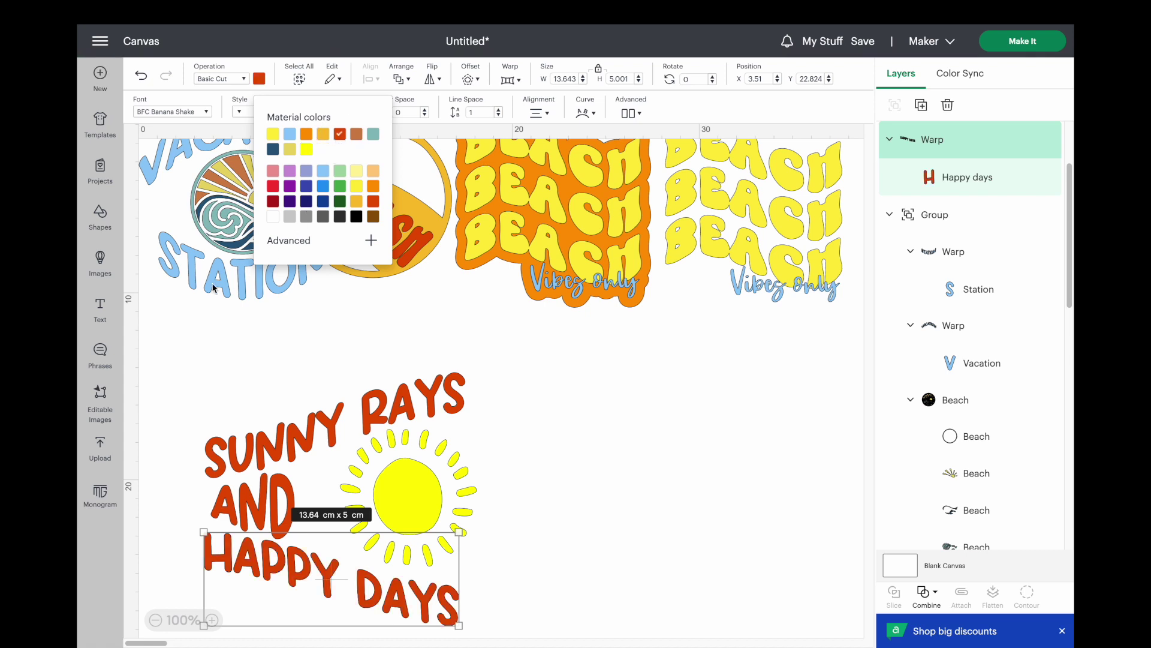
{"action": "left_click", "coordinate": [182, 328]}
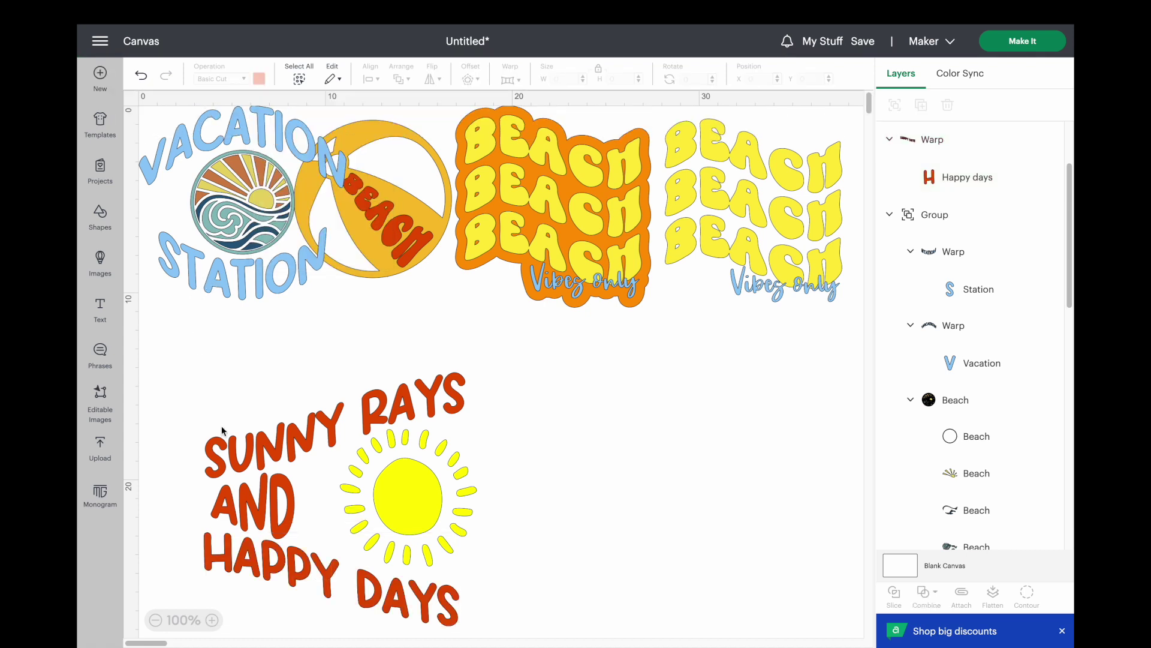
- Align the "Sunny Rays", "And" and "Happy days" texts along their left edges
{"action": "left_click_drag", "start_coordinate": [198, 410], "coordinate": [235, 573]}
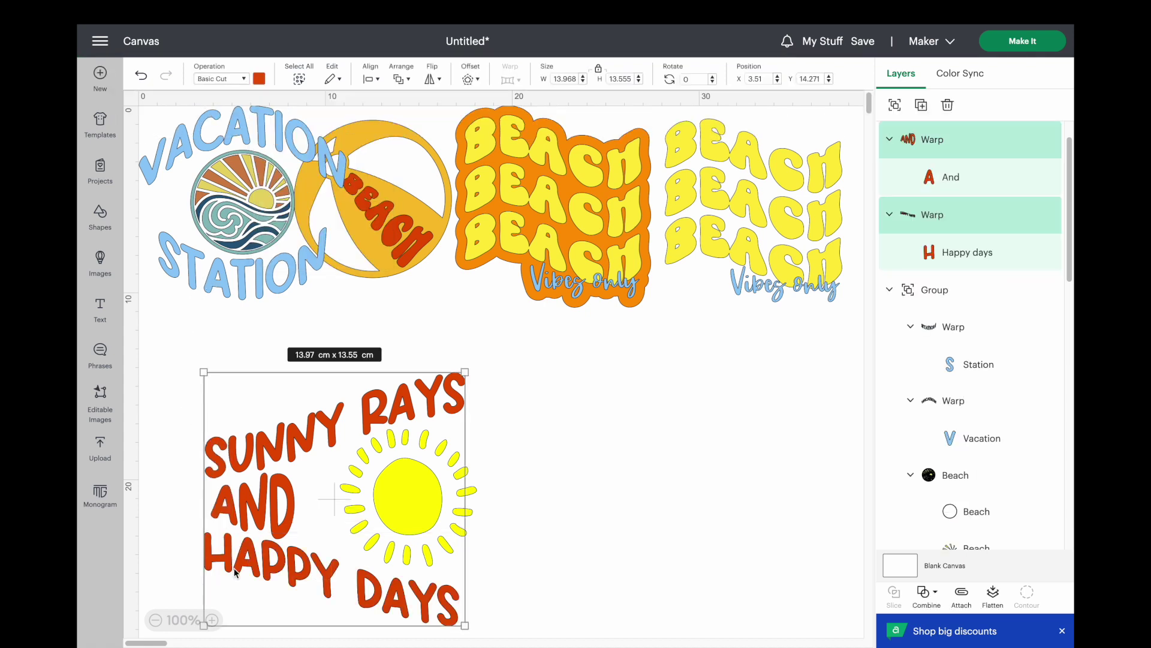
{"action": "left_click", "coordinate": [374, 78]}
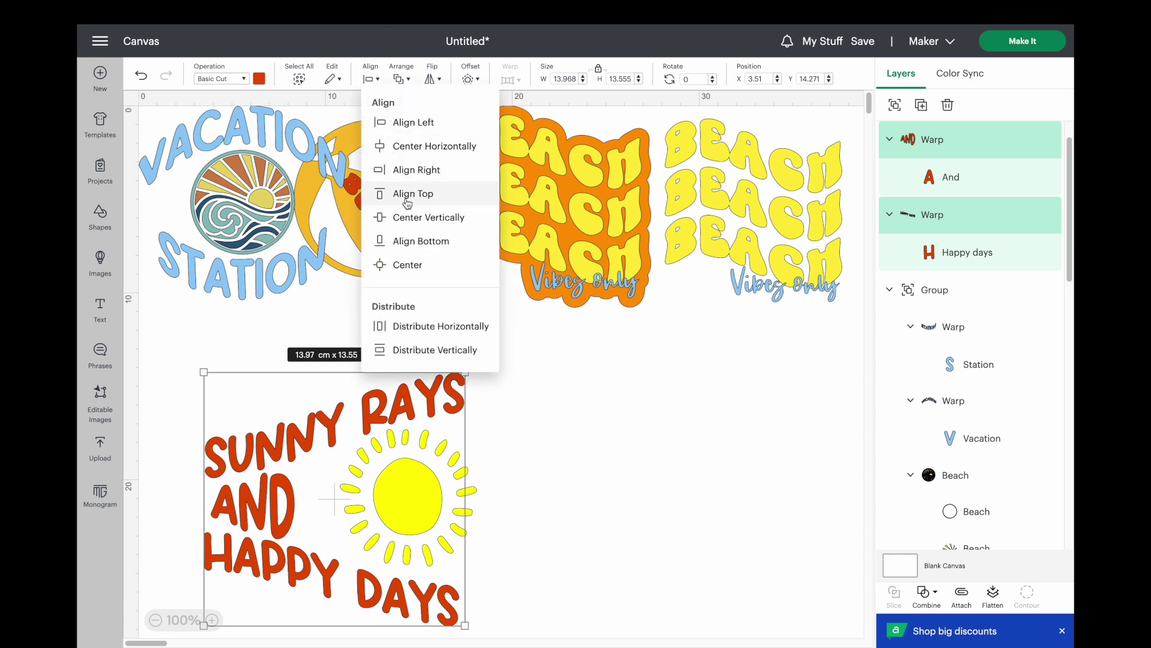
{"action": "left_click", "coordinate": [414, 124]}
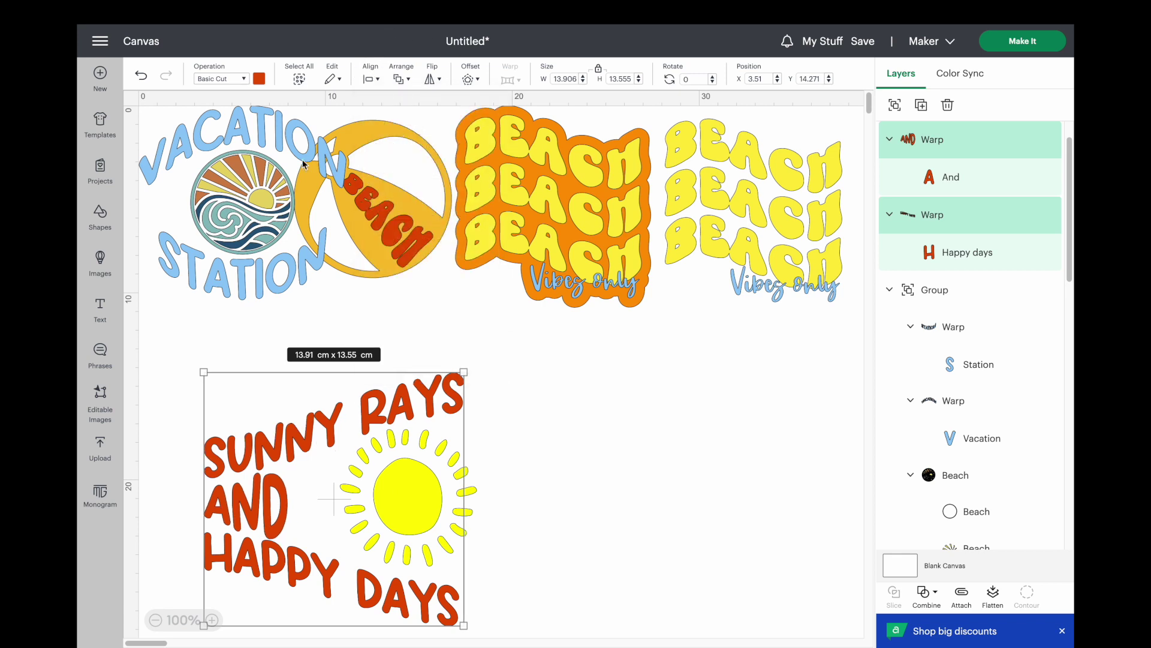
{"action": "left_click", "coordinate": [143, 365]}
- Shift the sun slightly left toward "And" and group it with the three orange-red text lines
{"action": "left_click_drag", "start_coordinate": [414, 496], "coordinate": [400, 496]}
{"action": "left_click", "coordinate": [494, 483]}
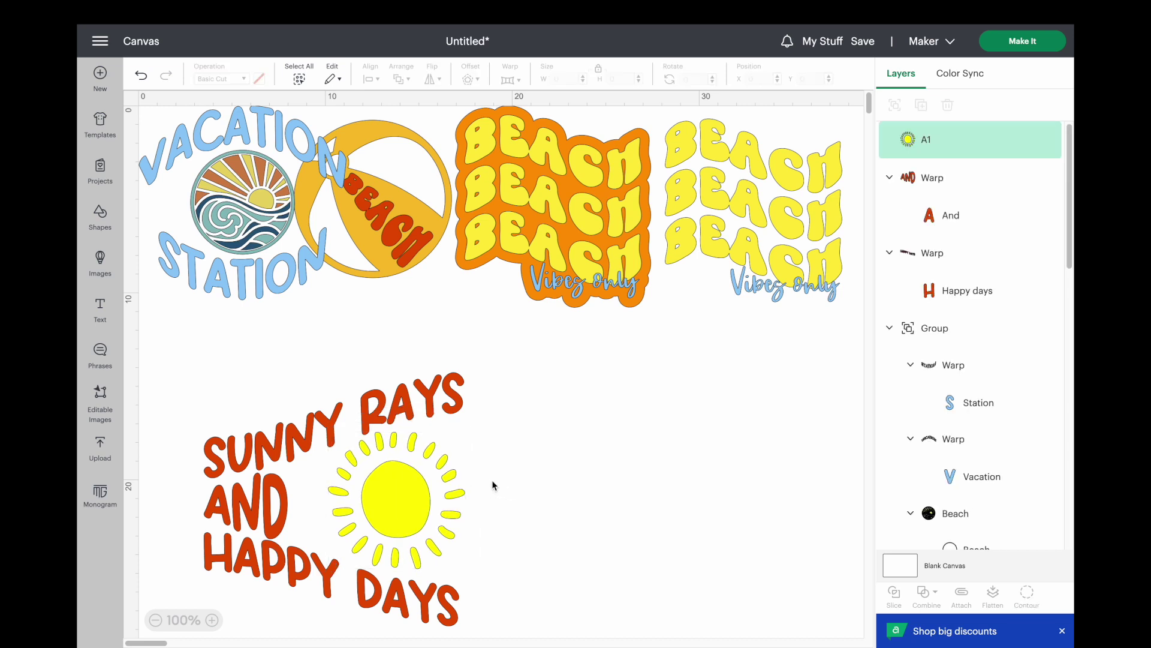
{"action": "left_click_drag", "start_coordinate": [217, 354], "coordinate": [470, 625]}
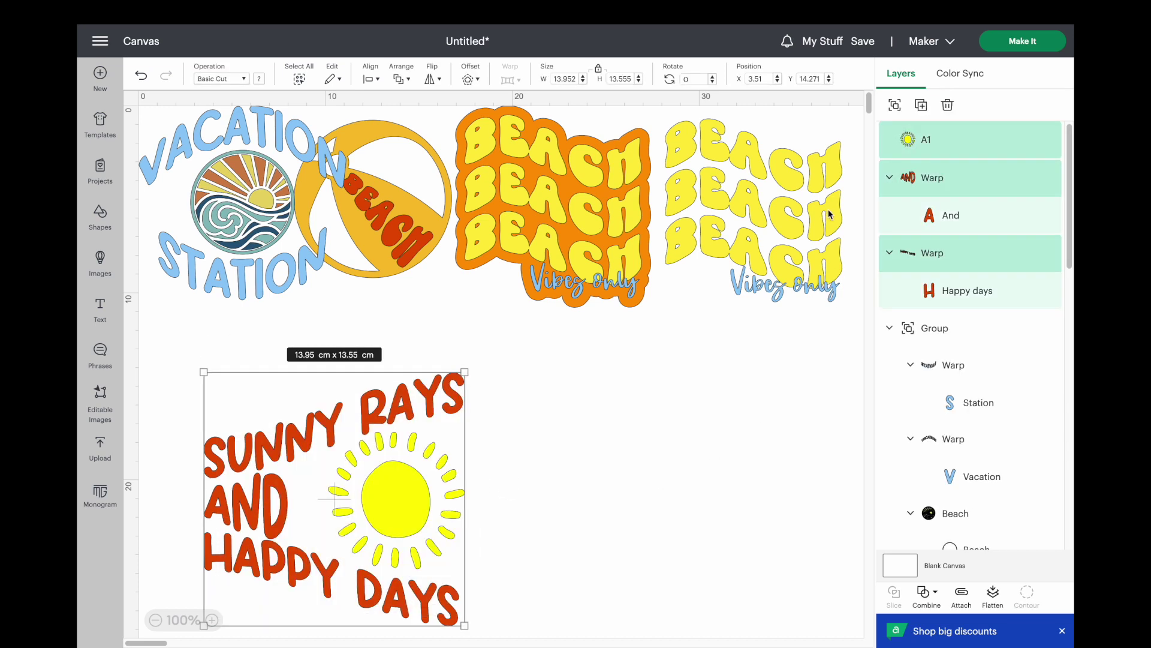
{"action": "left_click", "coordinate": [896, 106]}
- Spread out the designs: raise the "Sunny Rays" group, put the beach ball to its right, and shift the orange-backed BEACH design left beside "Vacation Station"
{"action": "left_click_drag", "start_coordinate": [358, 484], "coordinate": [341, 434]}
{"action": "left_click_drag", "start_coordinate": [360, 223], "coordinate": [543, 478]}
{"action": "left_click_drag", "start_coordinate": [545, 211], "coordinate": [477, 230]}
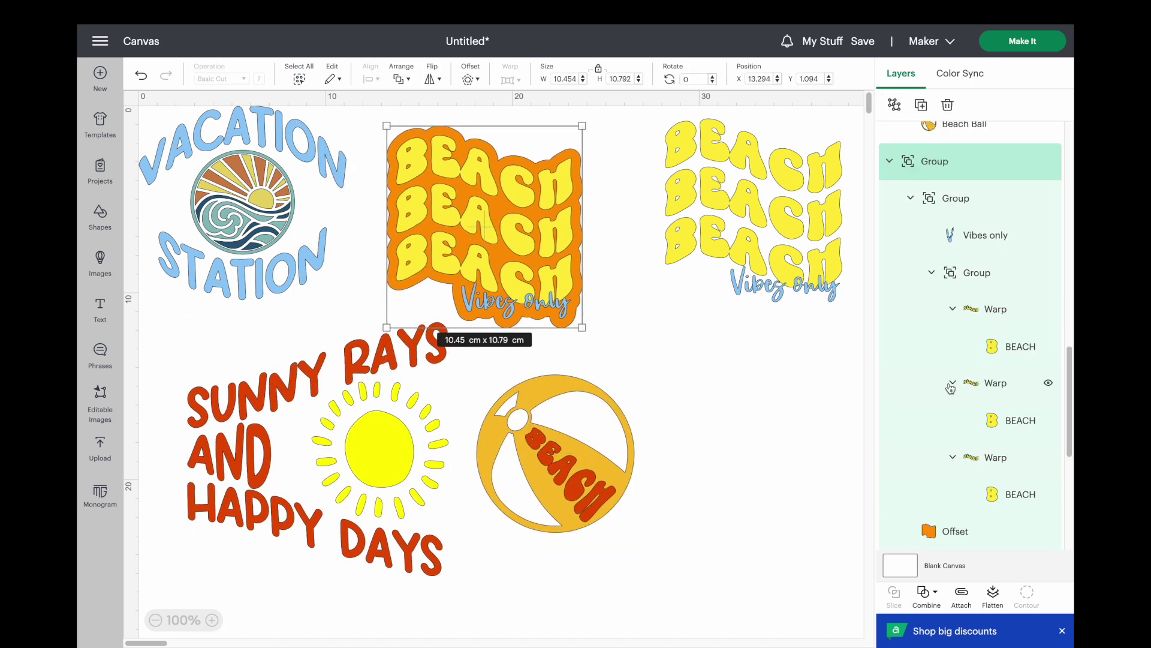
{"action": "left_click", "coordinate": [773, 461]}
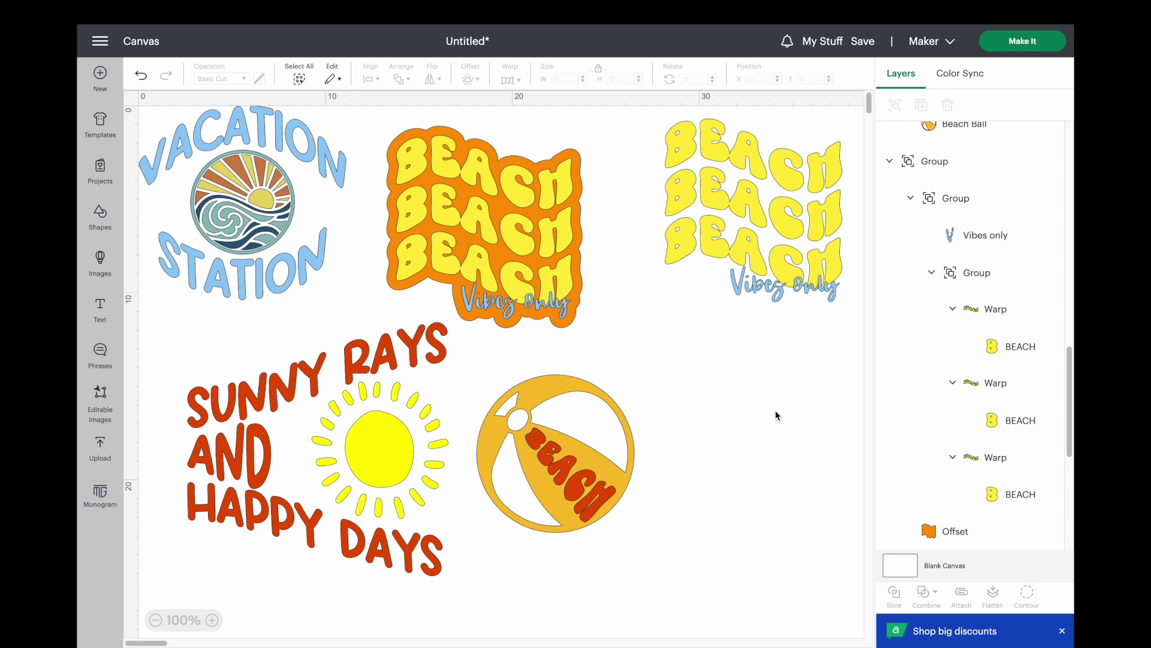
- Add a new text object with its default wording and place it right of the beach ball at about X 27.9, Y 14.9
{"action": "left_click", "coordinate": [496, 278]}
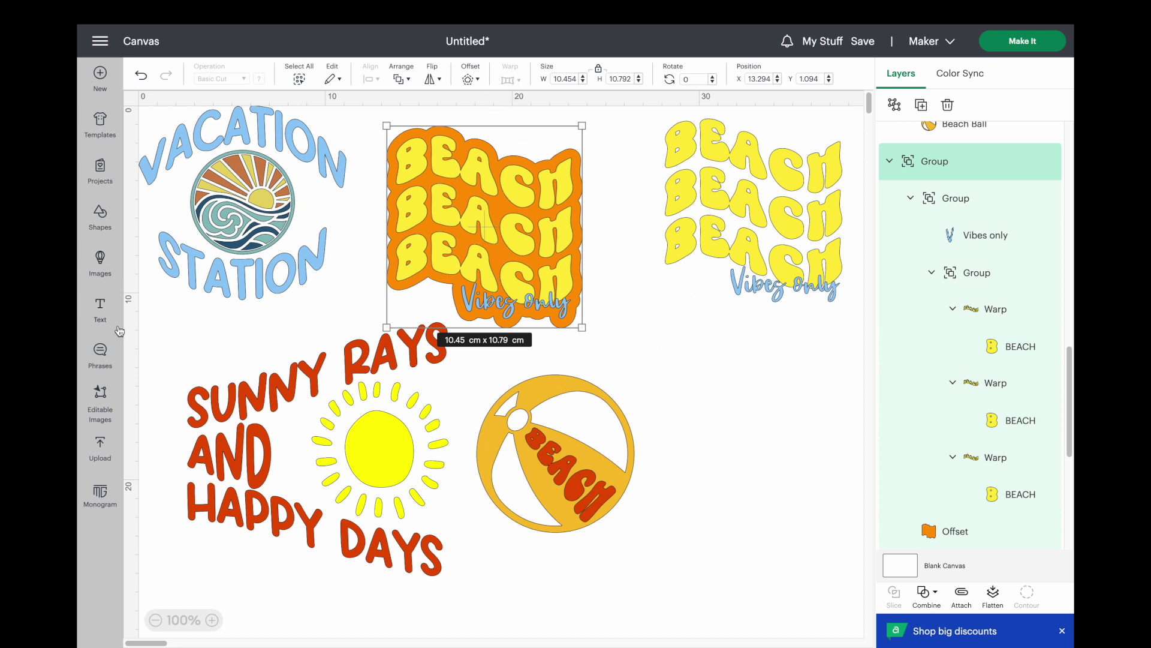
{"action": "left_click", "coordinate": [100, 306]}
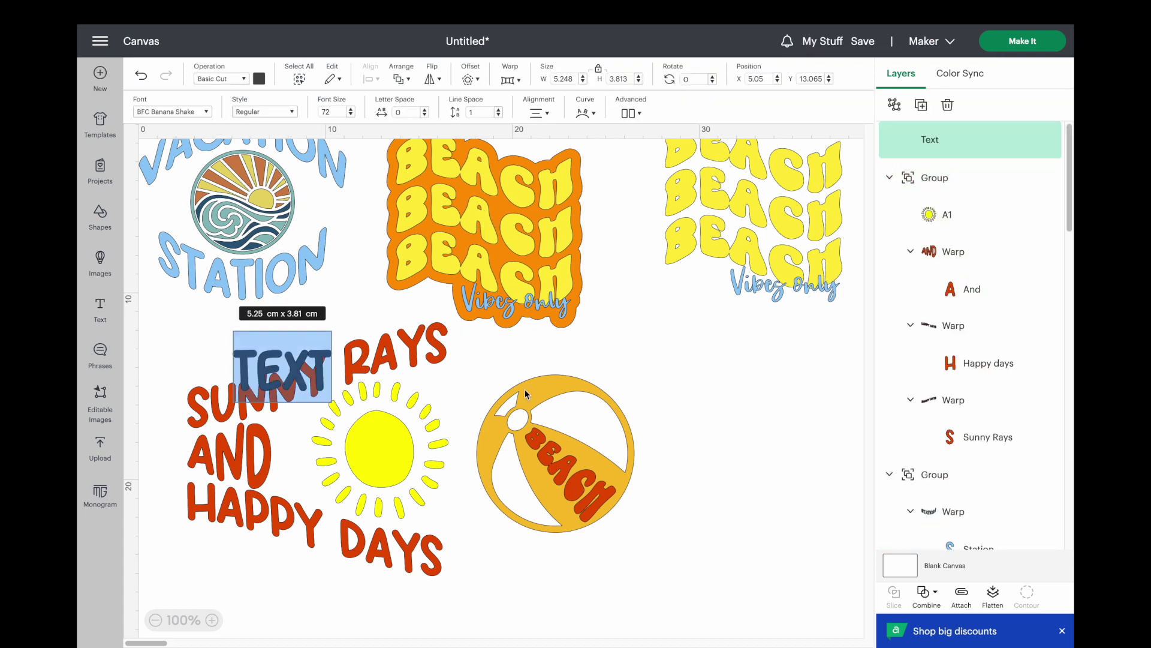
{"action": "left_click", "coordinate": [600, 392]}
{"action": "left_click", "coordinate": [303, 375]}
{"action": "left_click_drag", "start_coordinate": [303, 375], "coordinate": [730, 405]}
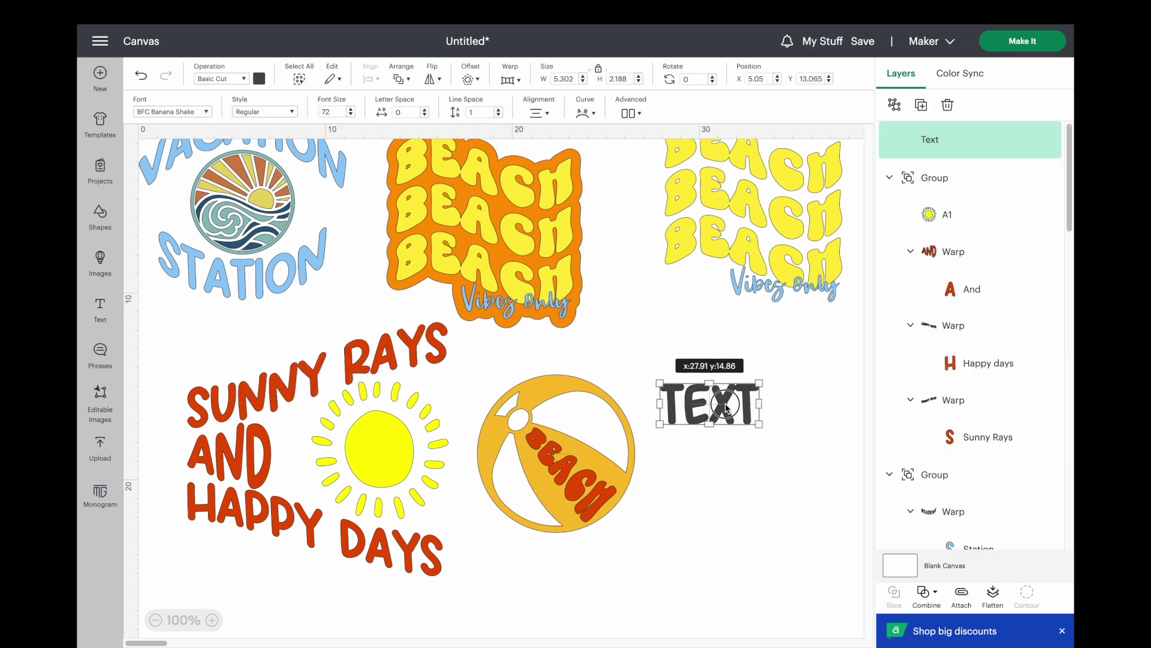
- Look through the available warp styles for the new text down to style 24, leaving it unwarped
{"action": "left_click", "coordinate": [511, 79]}
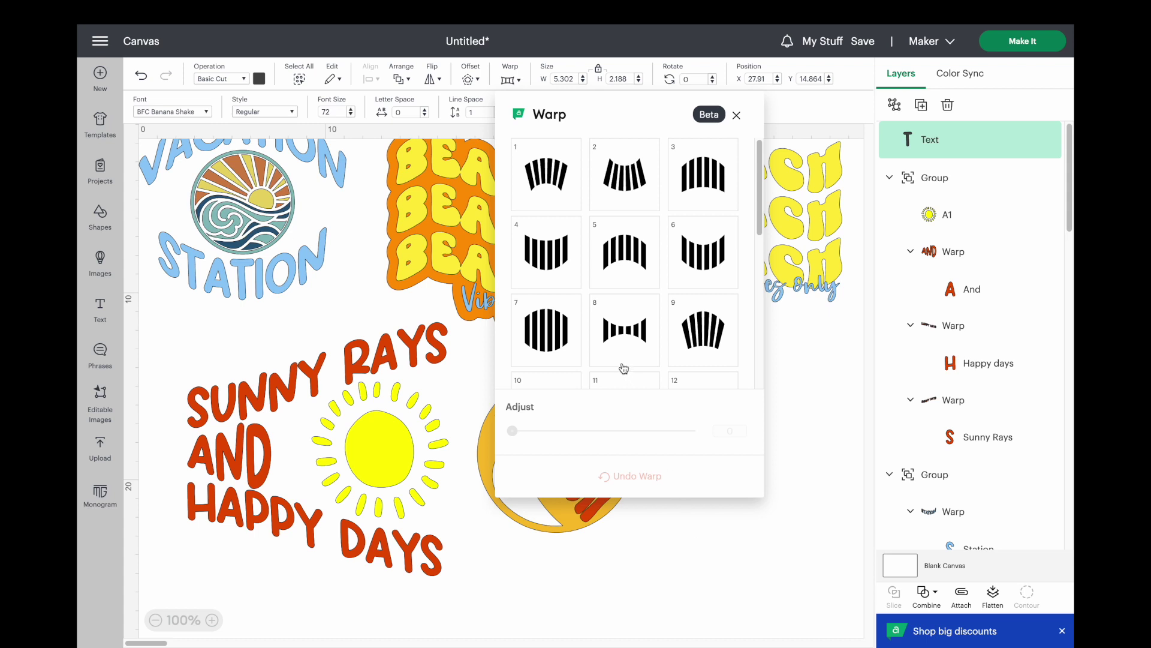
{"action": "scroll", "coordinate": [624, 368], "scroll_direction": "down", "scroll_amount": 5}
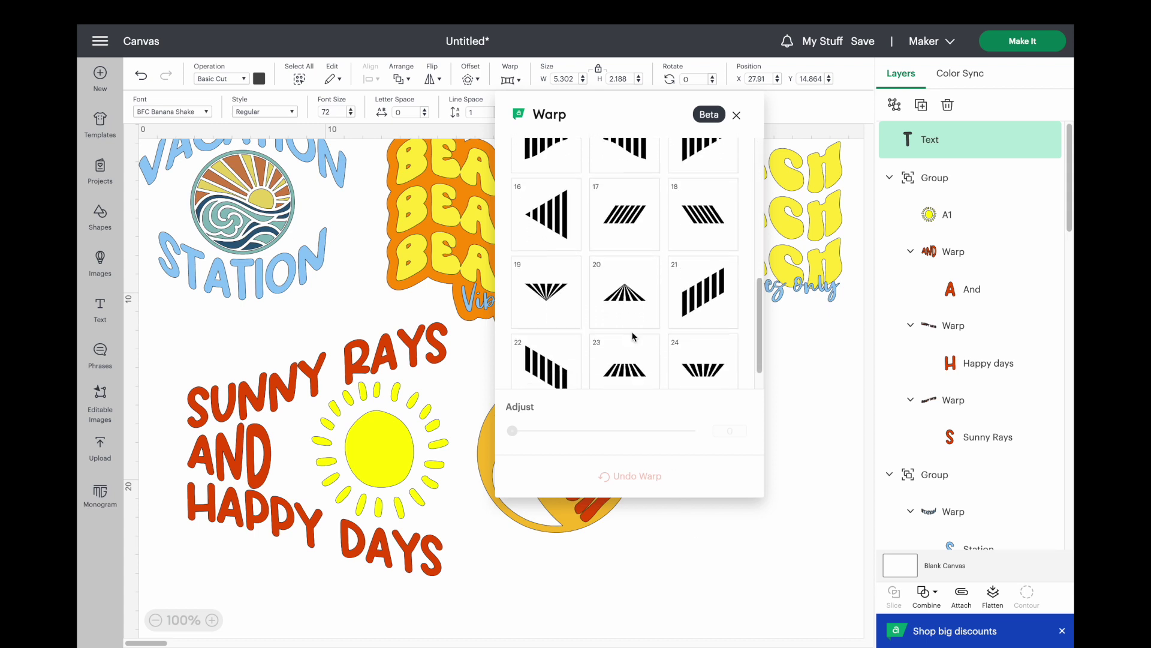
{"action": "scroll", "coordinate": [633, 337], "scroll_direction": "down", "scroll_amount": 1}
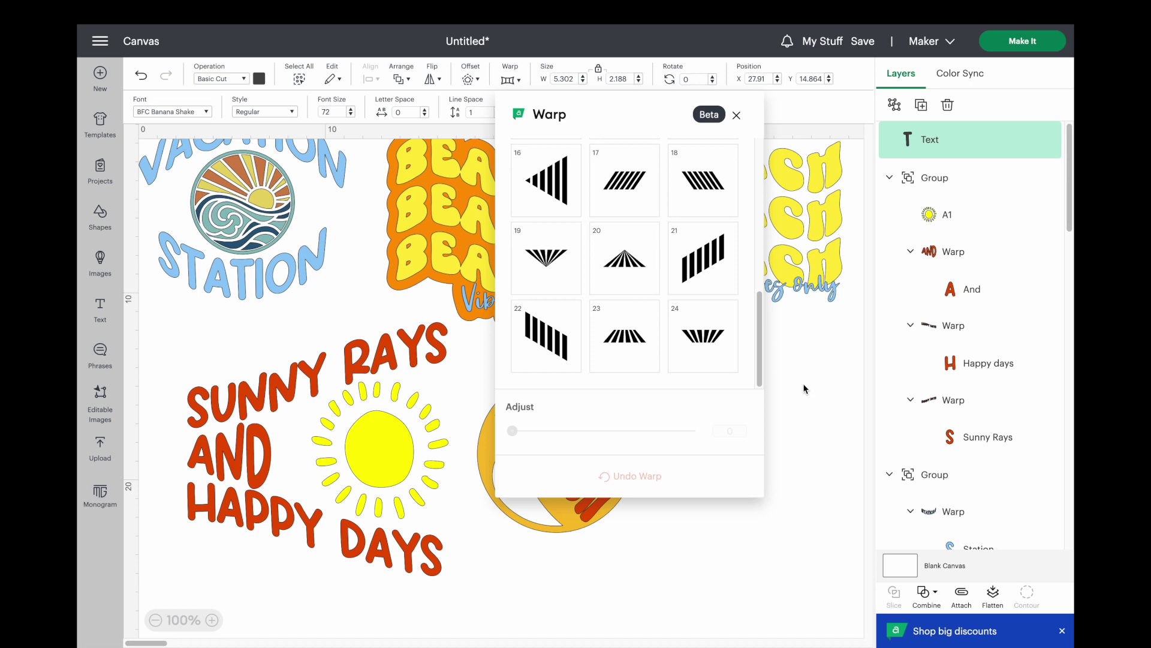
{"action": "left_click", "coordinate": [848, 408]}
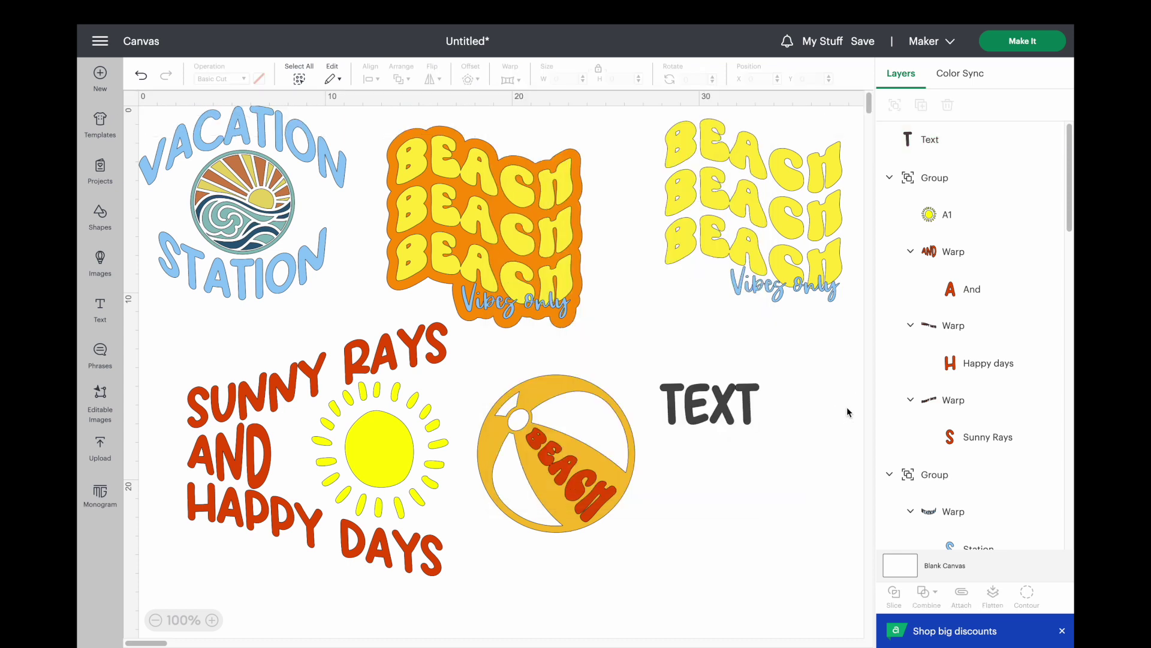